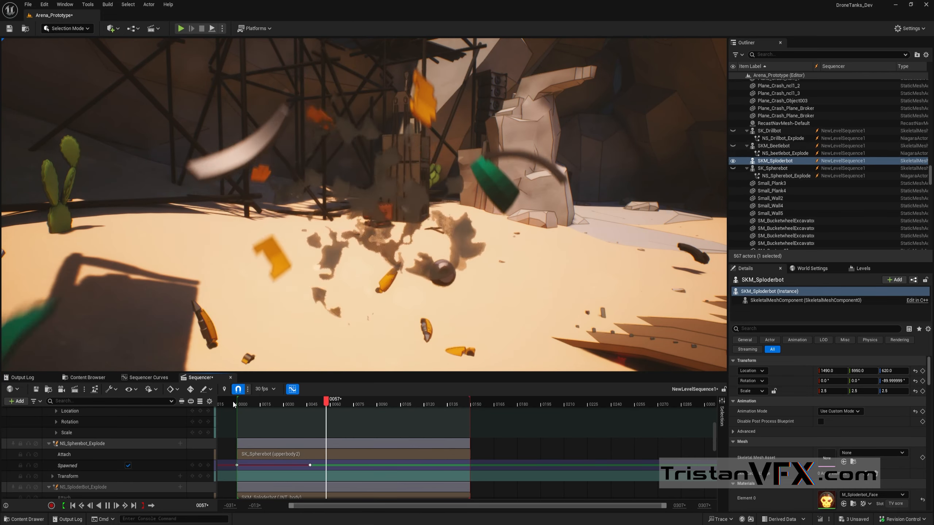
Step: Rewind the level sequence to just before frame 0 and replay the Sploderbot explosion several times
click(233, 403)
click(233, 403)
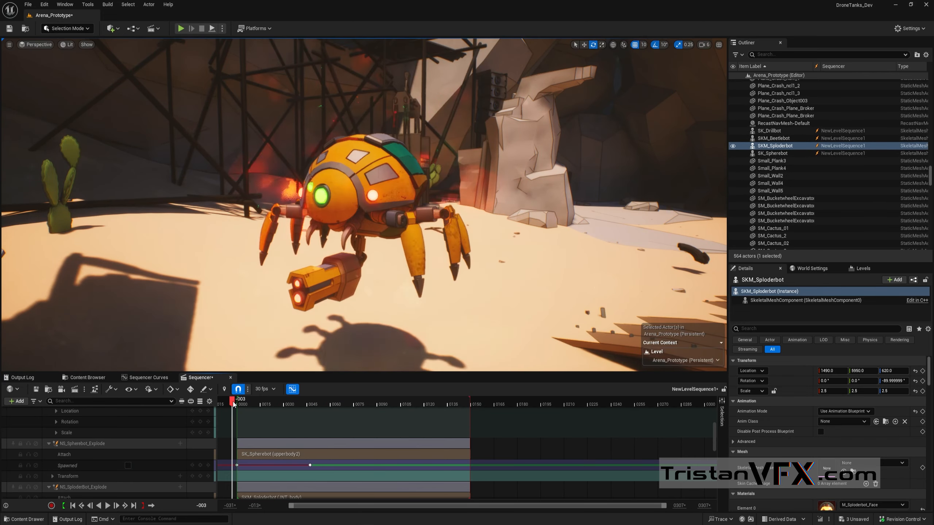
click(233, 404)
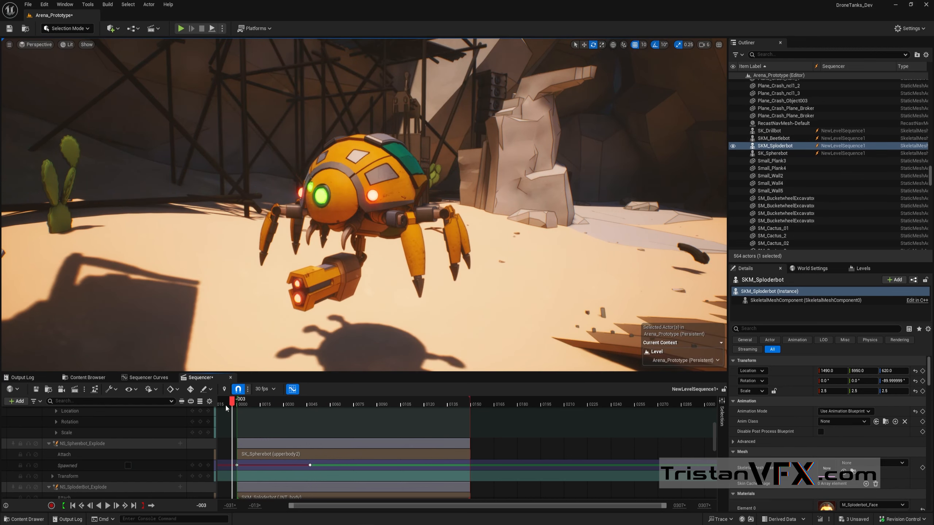
key(space)
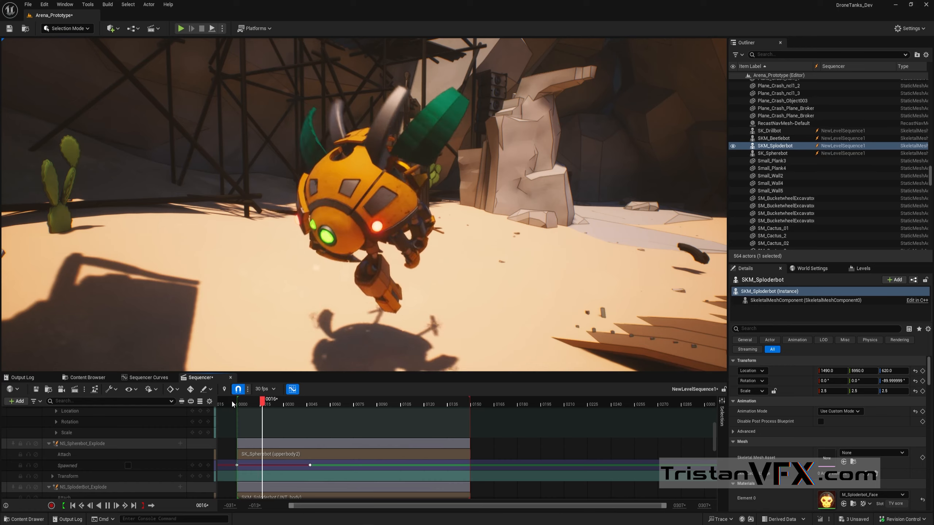
click(232, 403)
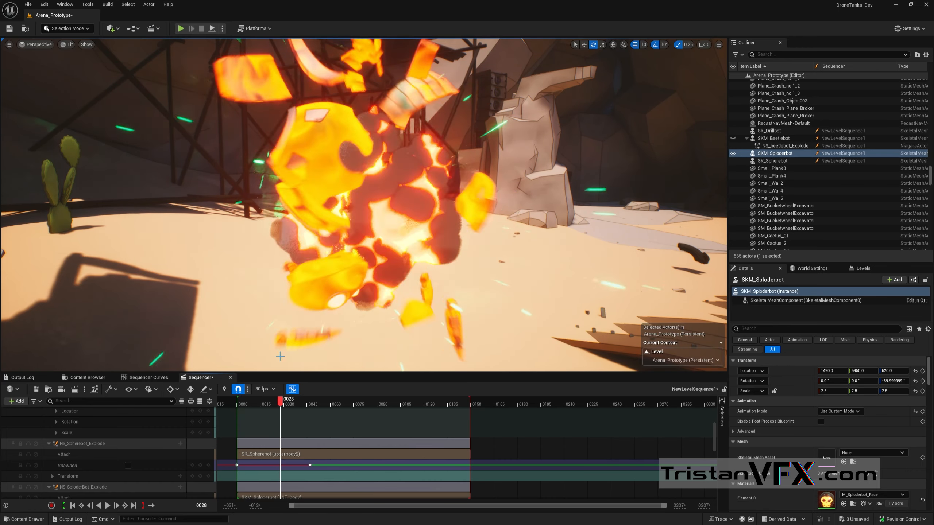
click(232, 403)
key(space)
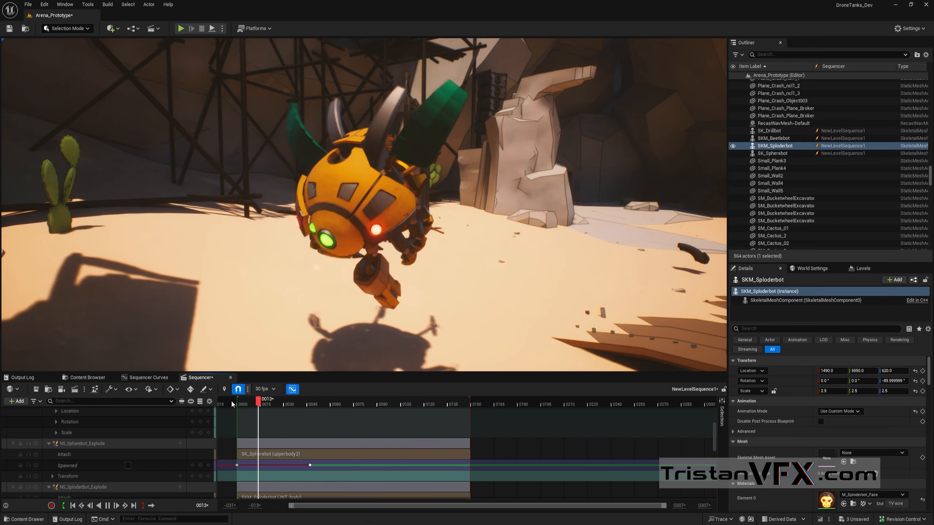
click(233, 404)
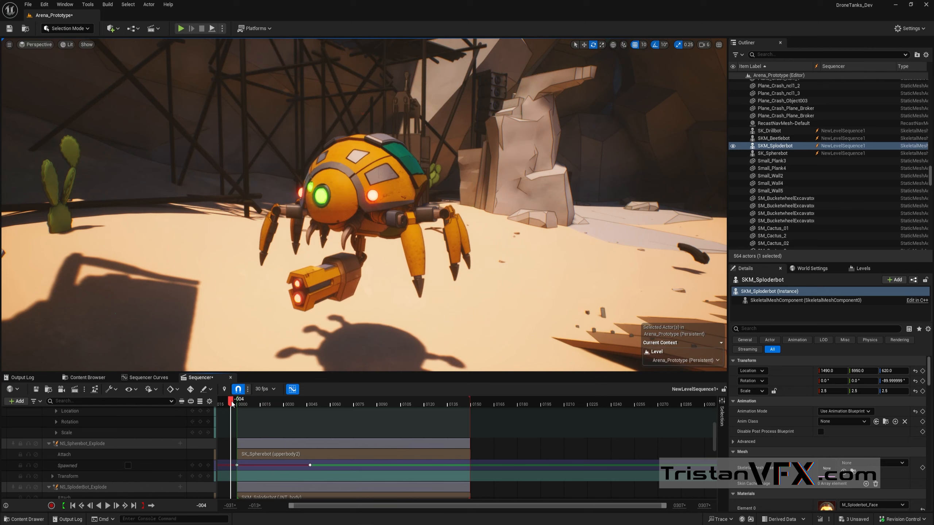
key(space)
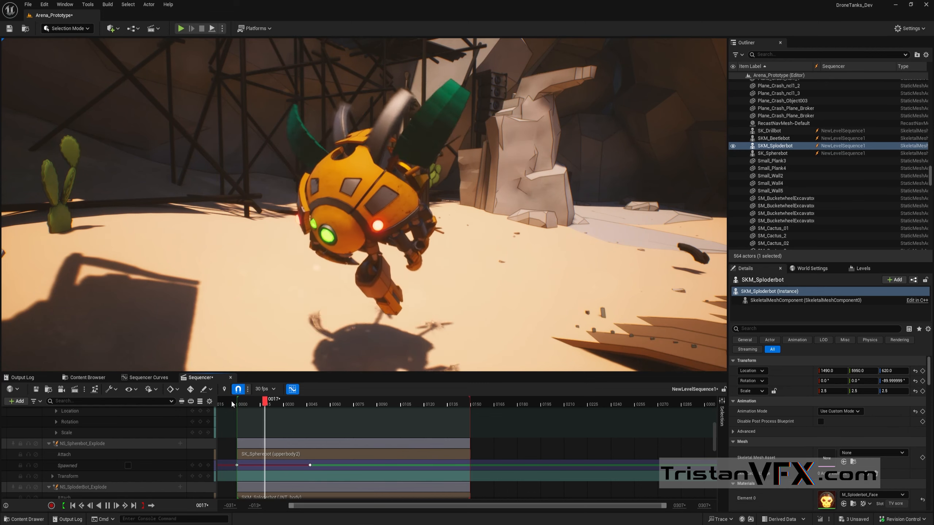
click(232, 403)
key(space)
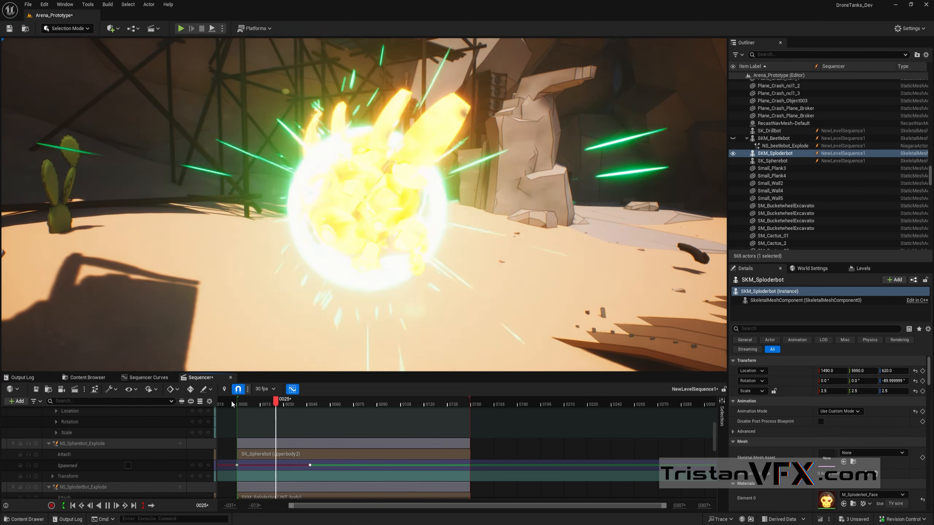
click(232, 403)
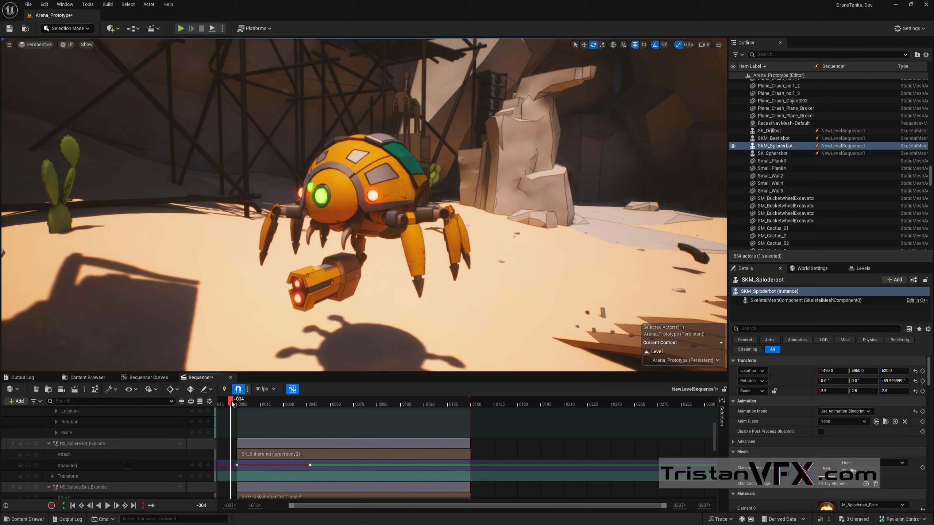
key(space)
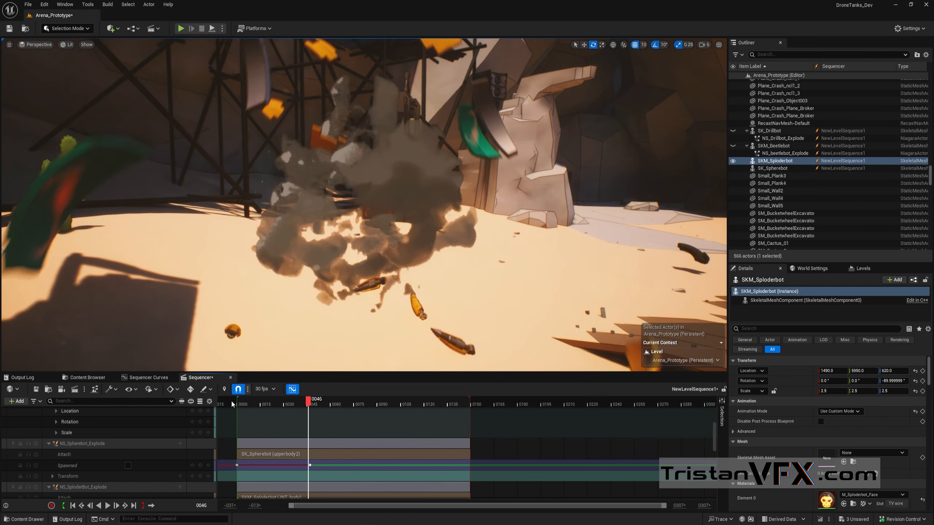
click(232, 403)
key(space)
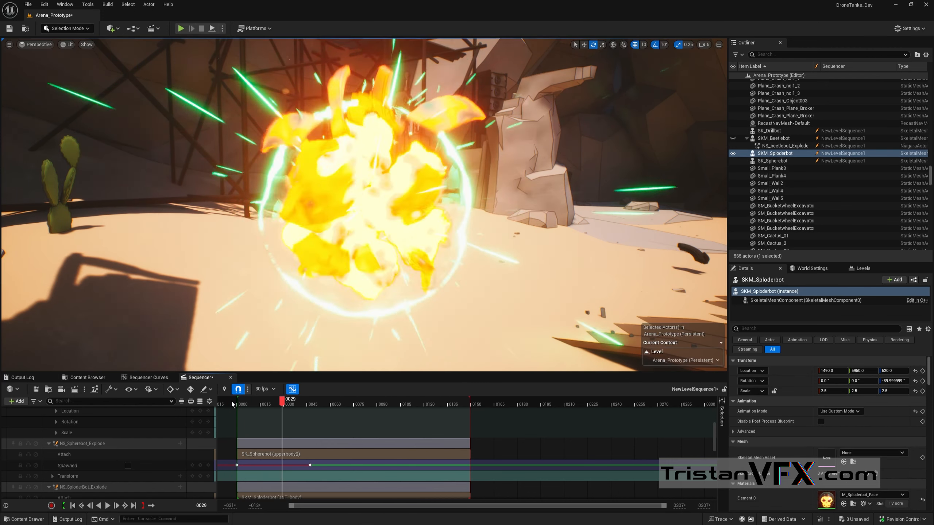
click(232, 403)
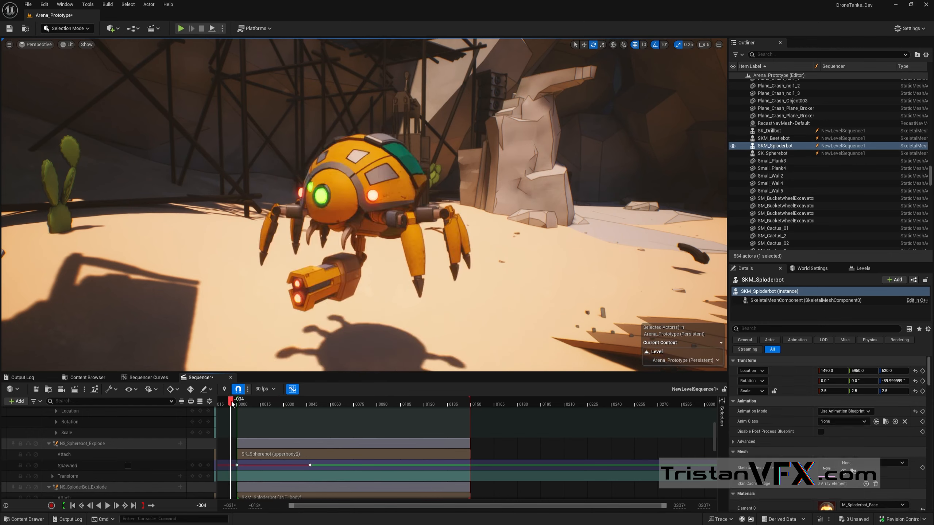
key(space)
click(231, 404)
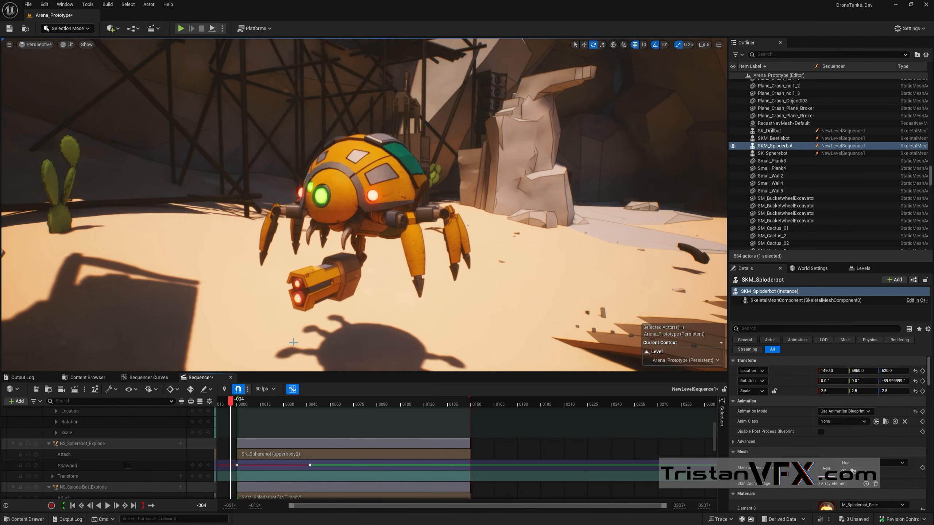
key(space)
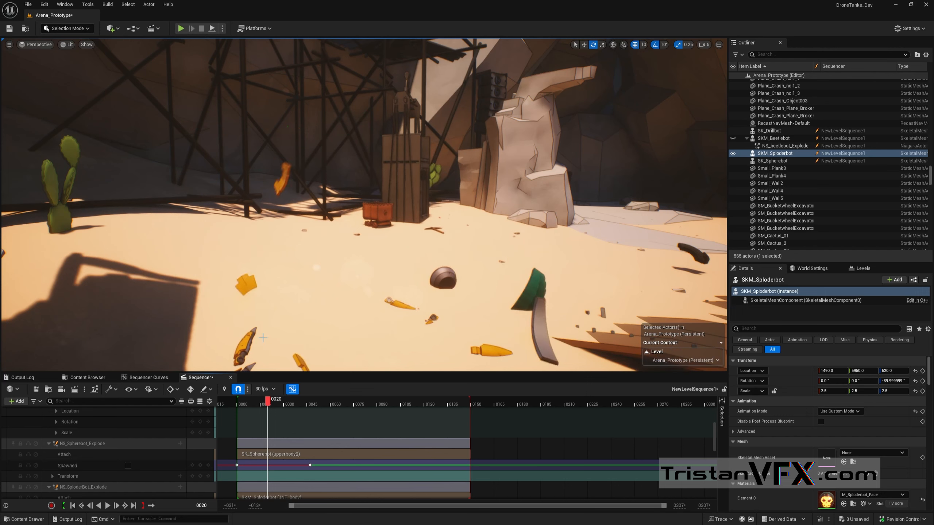
drag(264, 404, 243, 408)
key(space)
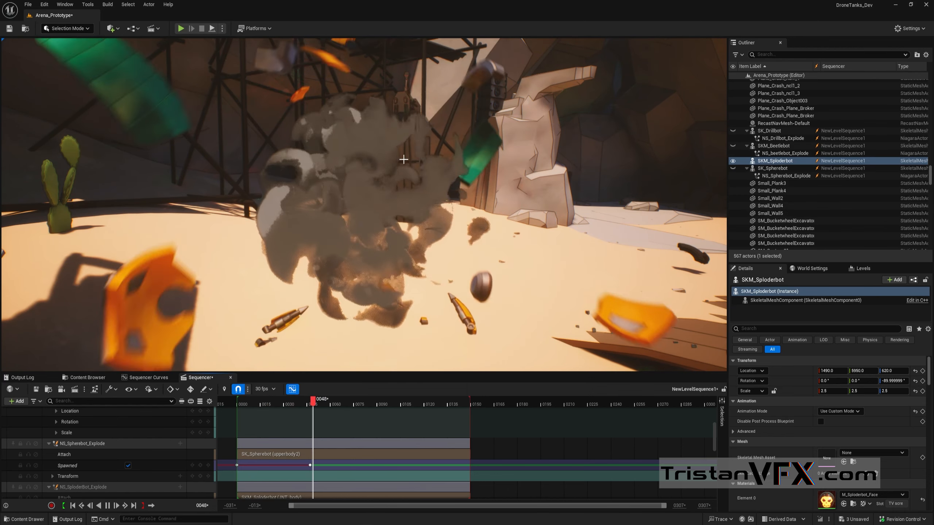
key(space)
click(231, 404)
key(space)
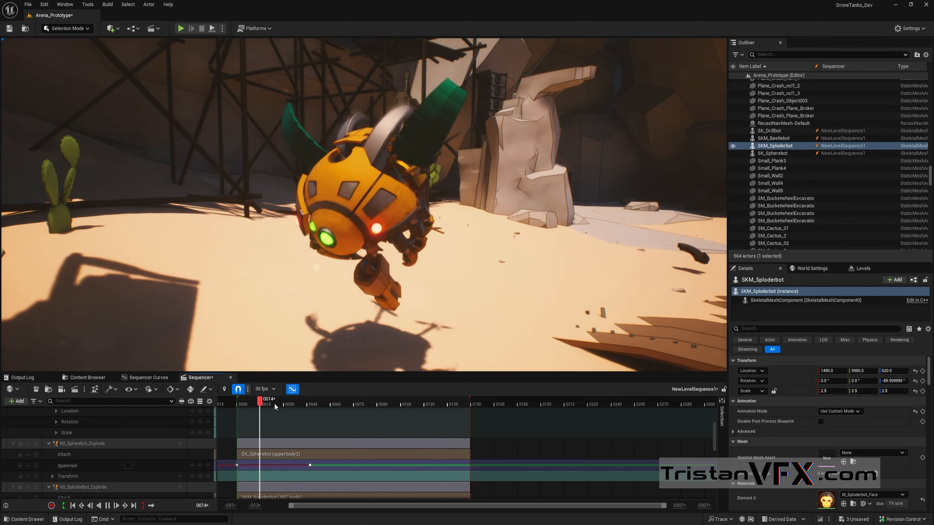
key(space)
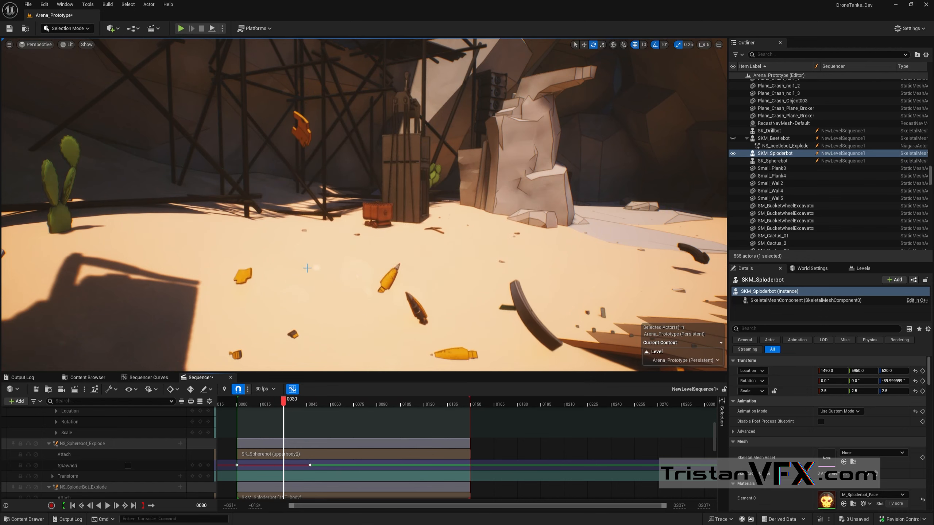
Step: Move the view to the orange Drillbot and scrub the sequence to frame 29
right_drag(314, 266, 303, 227)
key(f)
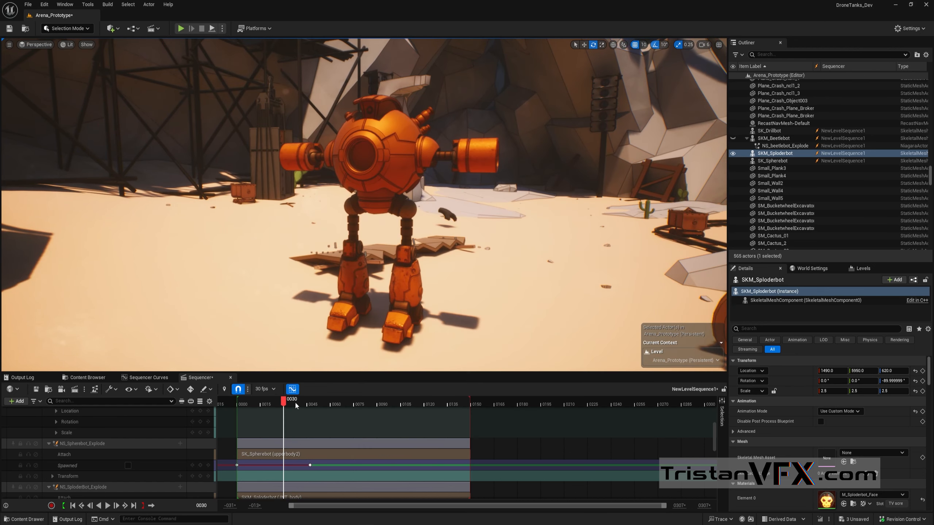
drag(294, 401, 285, 401)
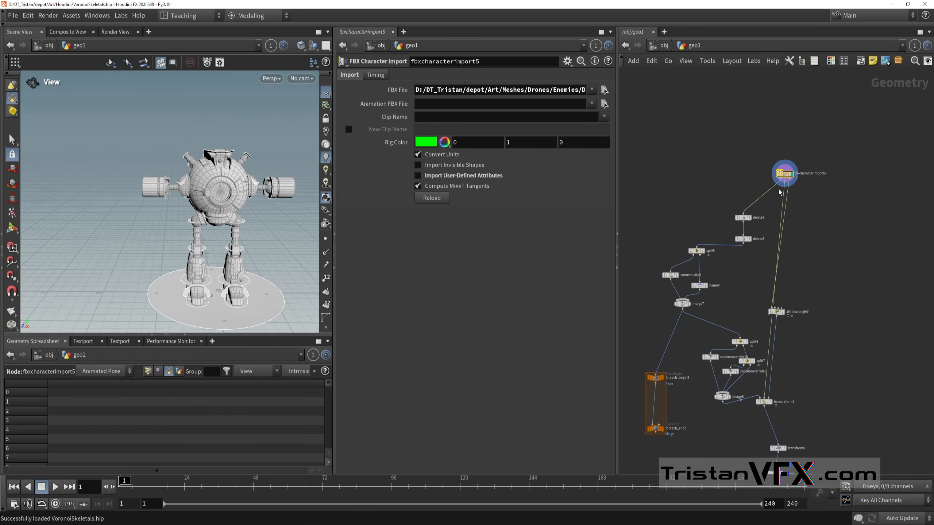
scroll(779, 192, up, 5)
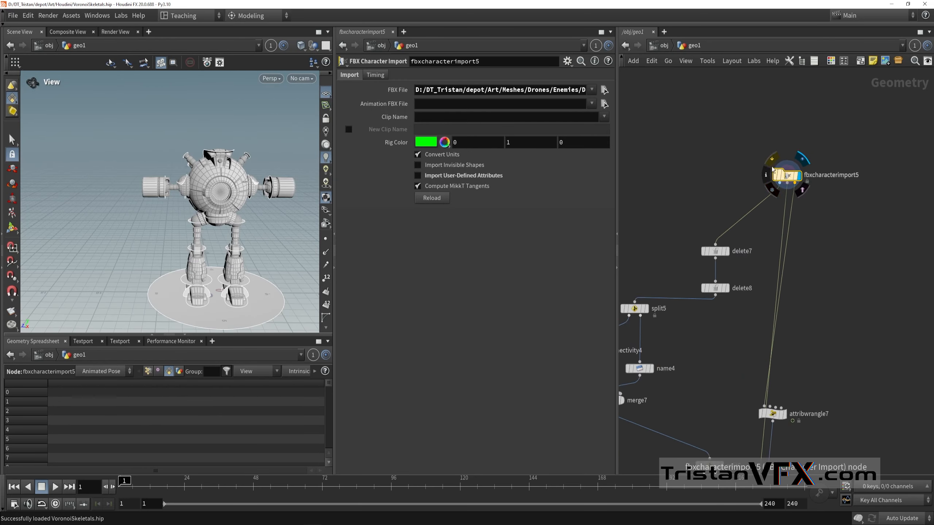
Step: In Houdini, examine the imported robot model from several sides and survey the node network below fbxcharacterimport5
drag(220, 233, 177, 220)
scroll(827, 181, up, 3)
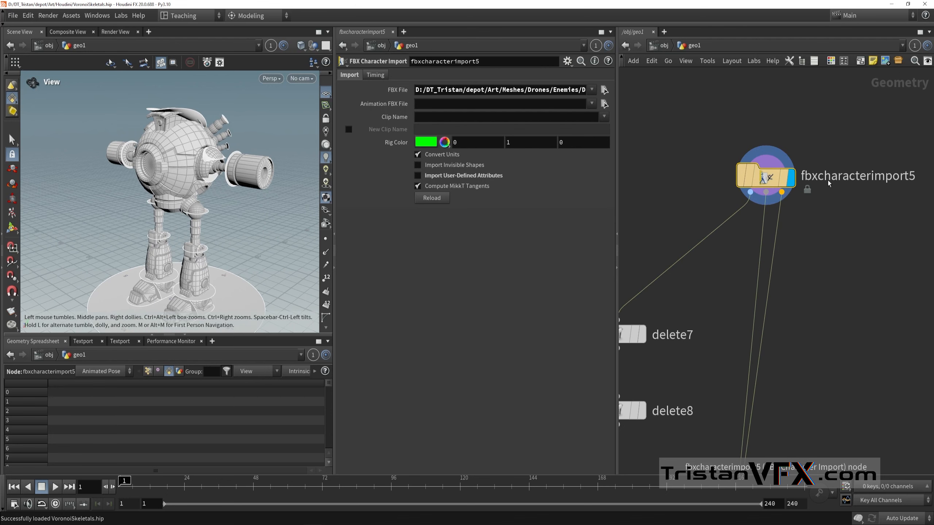
scroll(847, 191, down, 3)
drag(709, 179, 882, 255)
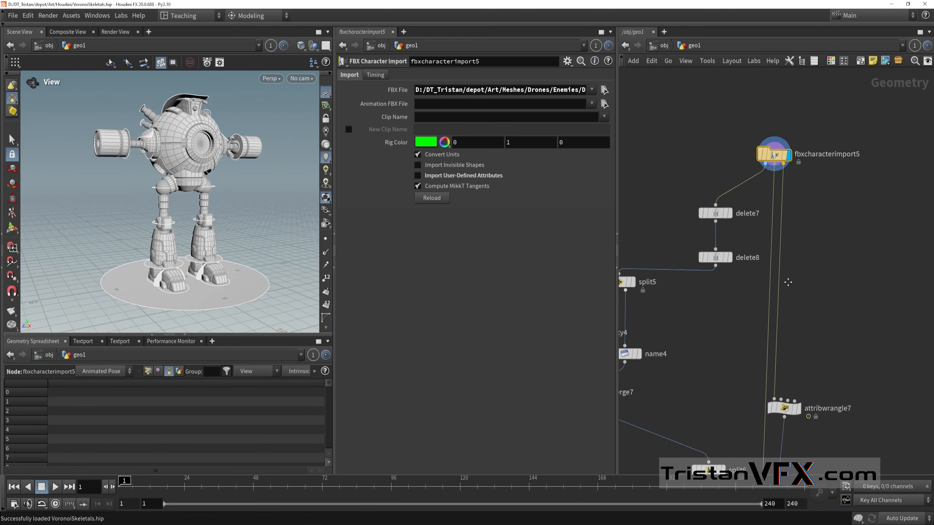
scroll(788, 285, down, 3)
middle_drag(788, 294, 800, 202)
middle_drag(715, 434, 759, 403)
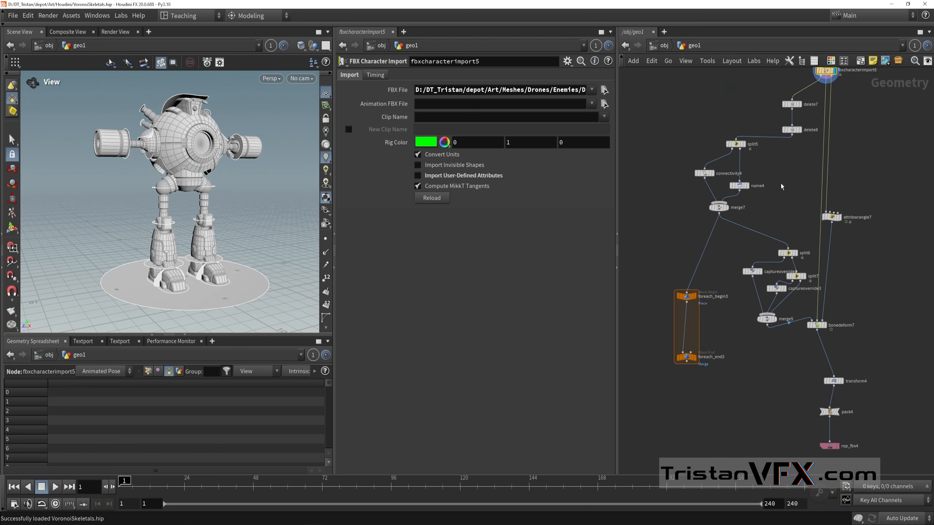
middle_drag(802, 195, 789, 361)
scroll(790, 320, up, 5)
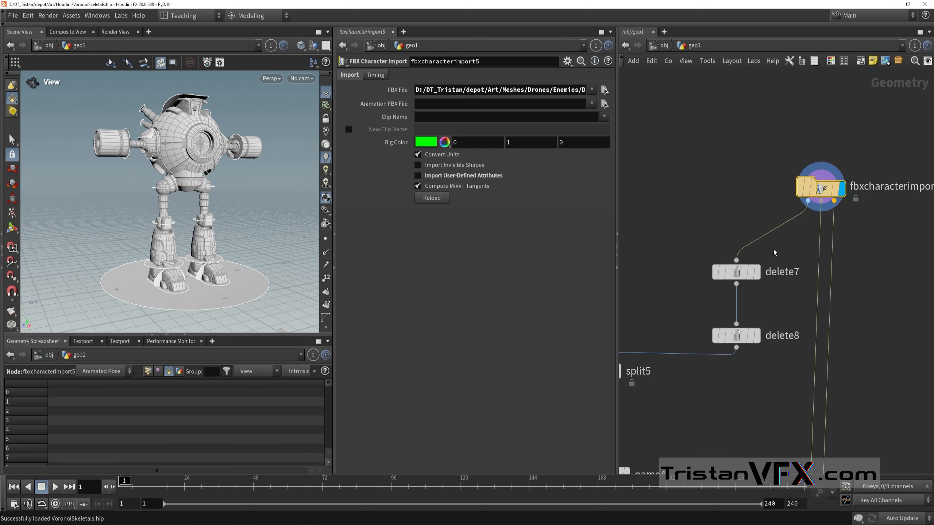
Step: Display the delete7 node and examine the robot mesh it keeps
mouse_move(809, 207)
click(756, 273)
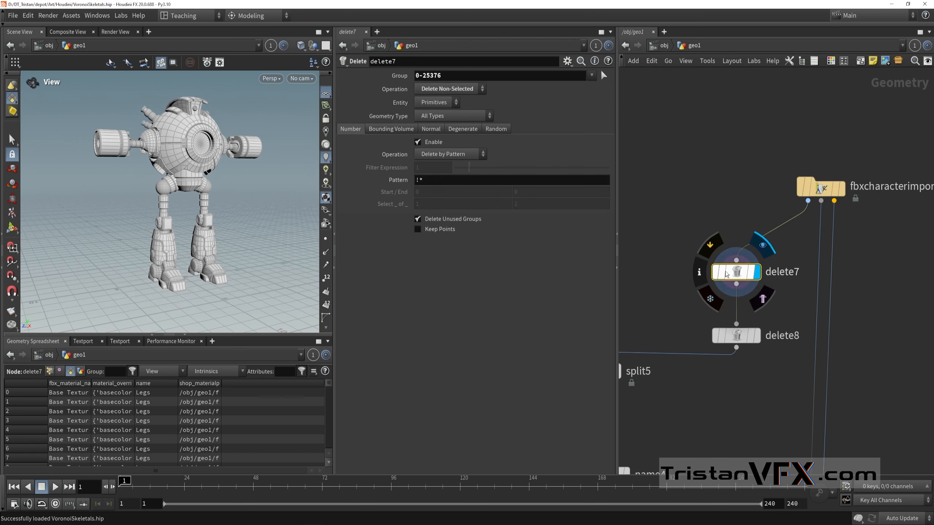
right_drag(196, 203, 184, 207)
drag(184, 208, 161, 217)
middle_drag(161, 217, 157, 236)
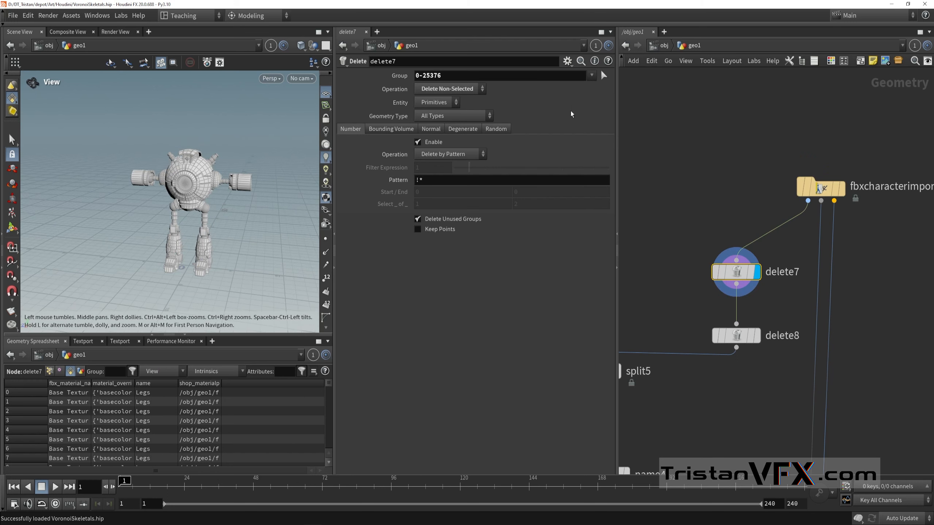
Step: Reselect the robot's primitives, without the floor disc, as the group of the delete7 node
click(603, 76)
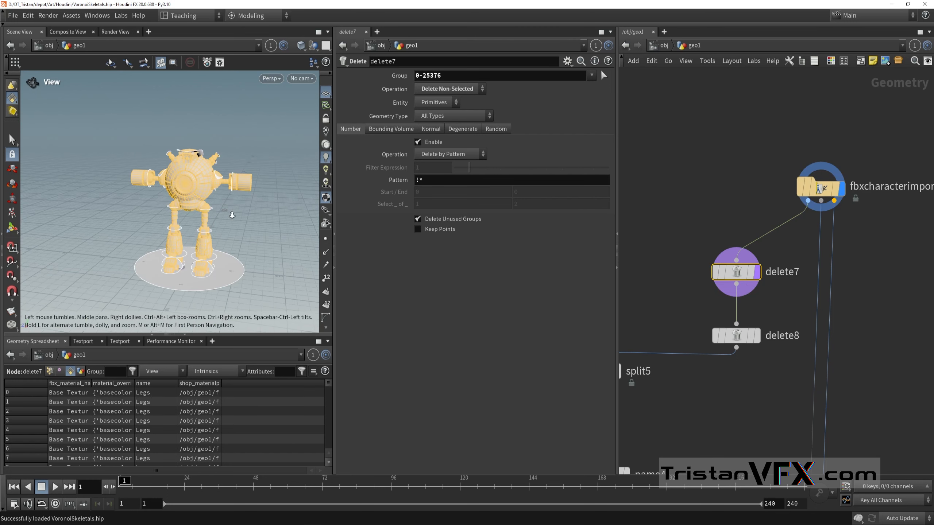
drag(232, 214, 244, 243)
right_drag(244, 243, 158, 243)
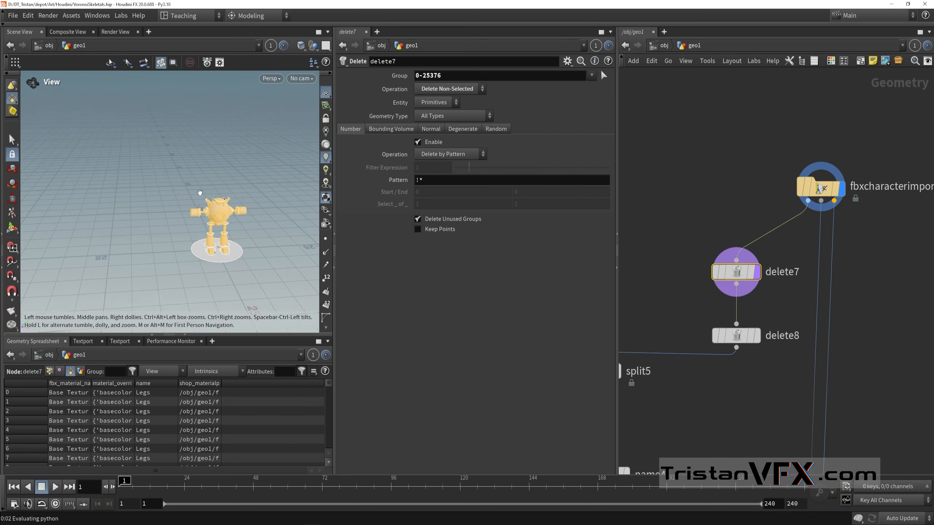
middle_drag(198, 192, 174, 173)
drag(138, 145, 264, 278)
key(Return)
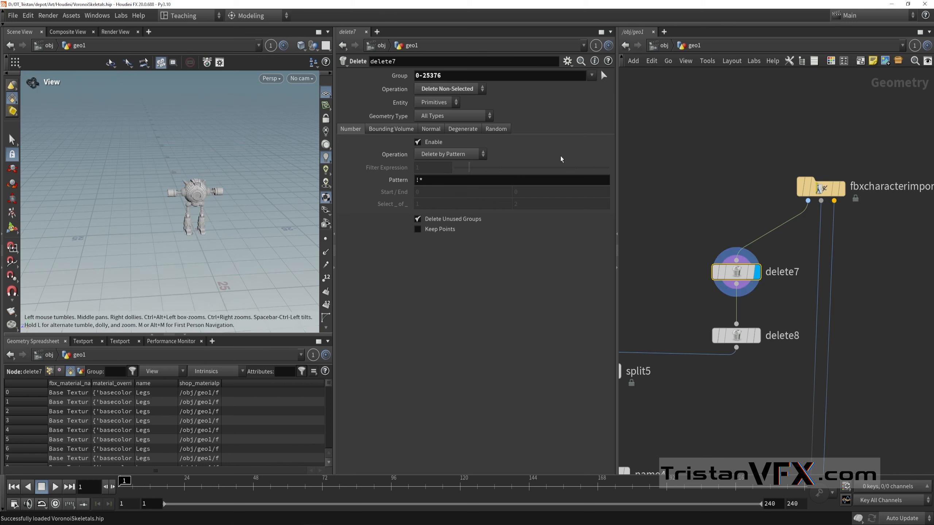
Step: Display the delete8 node and examine the half of the robot it keeps
middle_drag(673, 259, 686, 167)
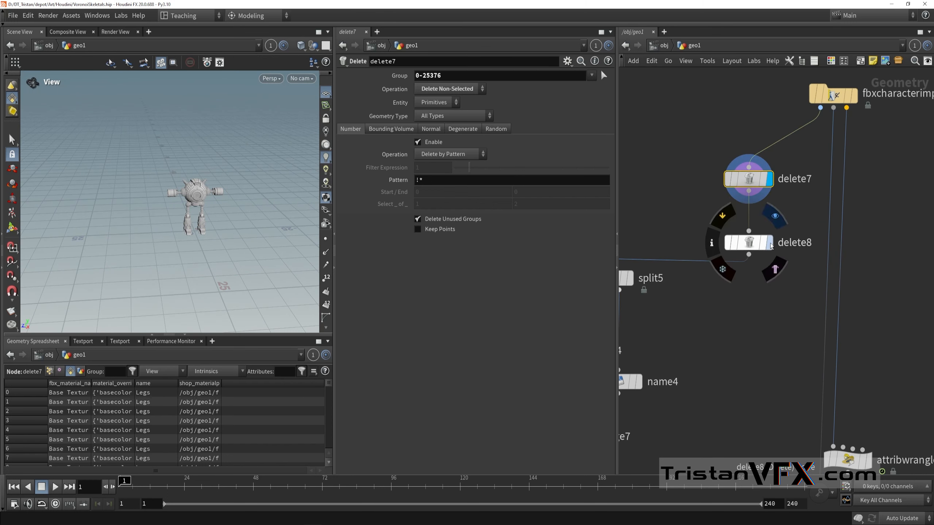
click(770, 245)
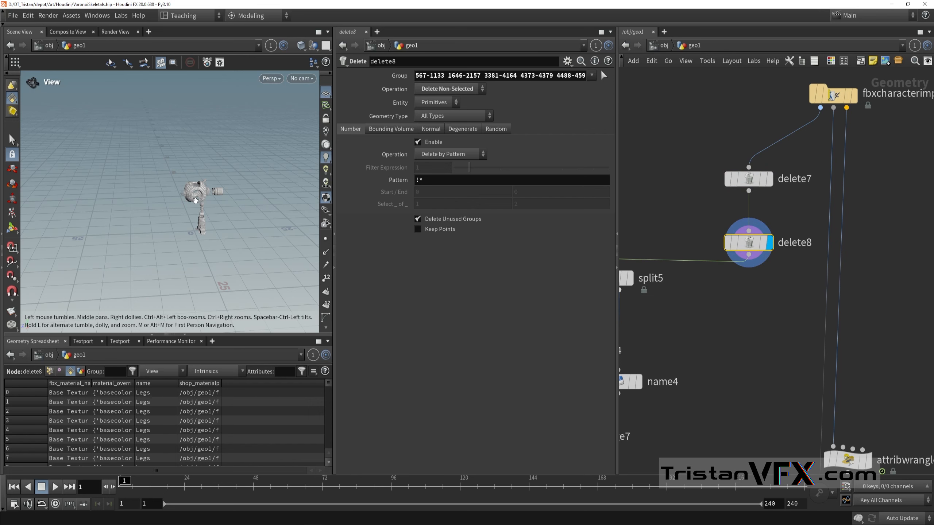
scroll(195, 199, up, 3)
drag(277, 211, 205, 219)
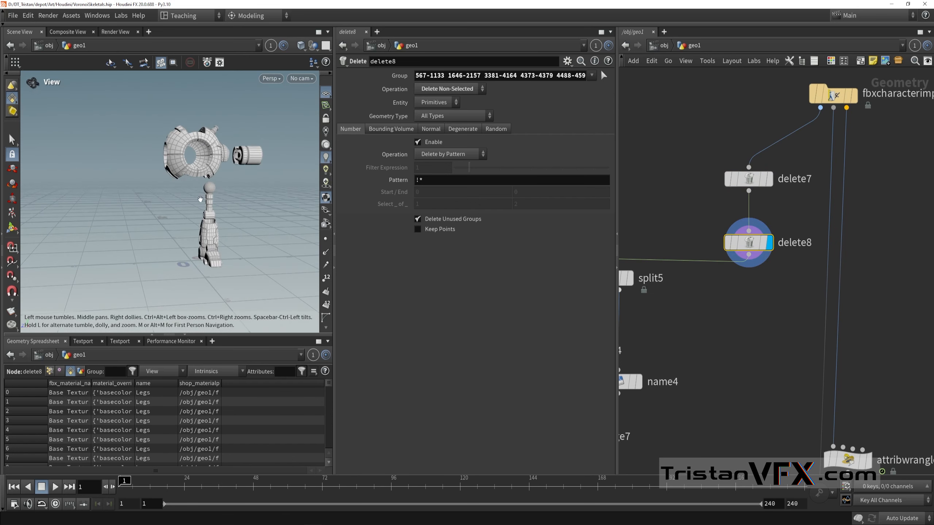
middle_drag(201, 199, 202, 208)
Step: Show the delete8 group selection on the full robot and examine the selected half from the body down to the legs
click(603, 76)
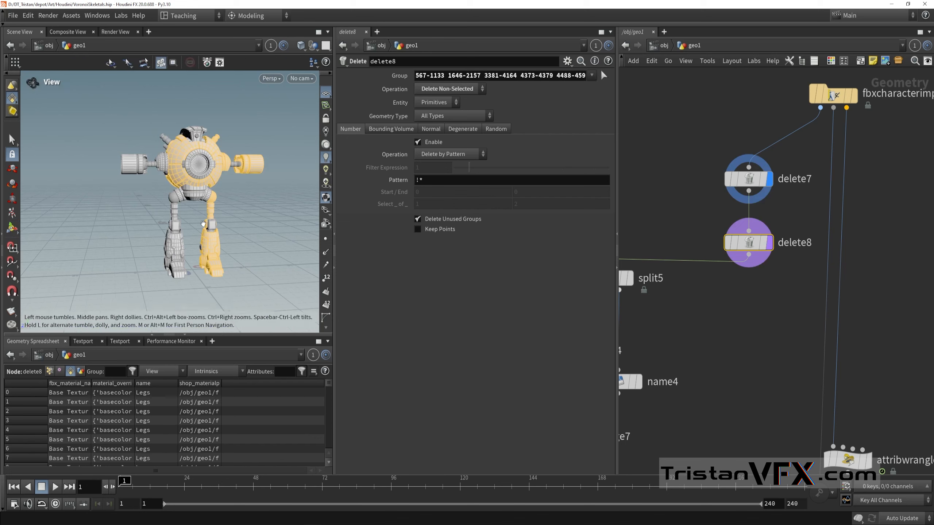
drag(203, 223, 235, 239)
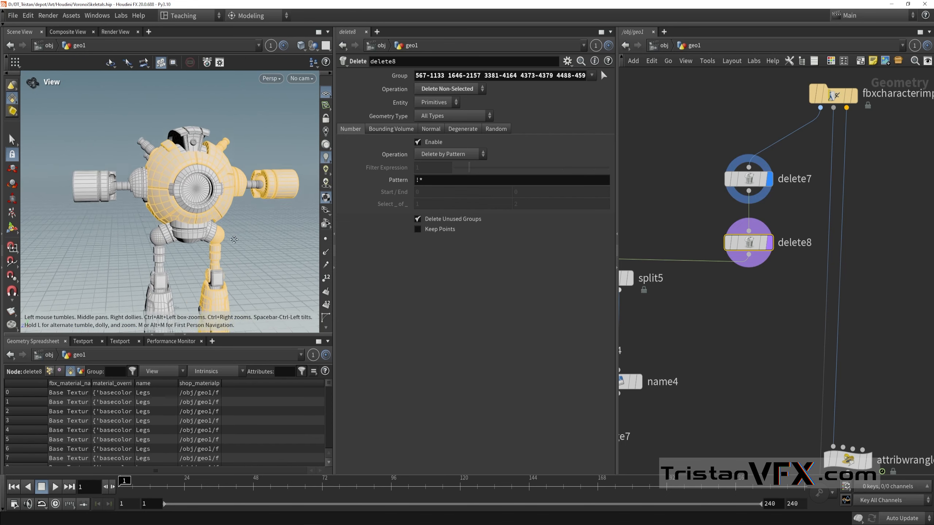
right_drag(234, 239, 271, 219)
middle_drag(271, 219, 256, 173)
right_drag(256, 173, 194, 215)
drag(195, 216, 183, 173)
middle_drag(184, 173, 178, 245)
drag(178, 246, 164, 214)
right_drag(164, 213, 154, 195)
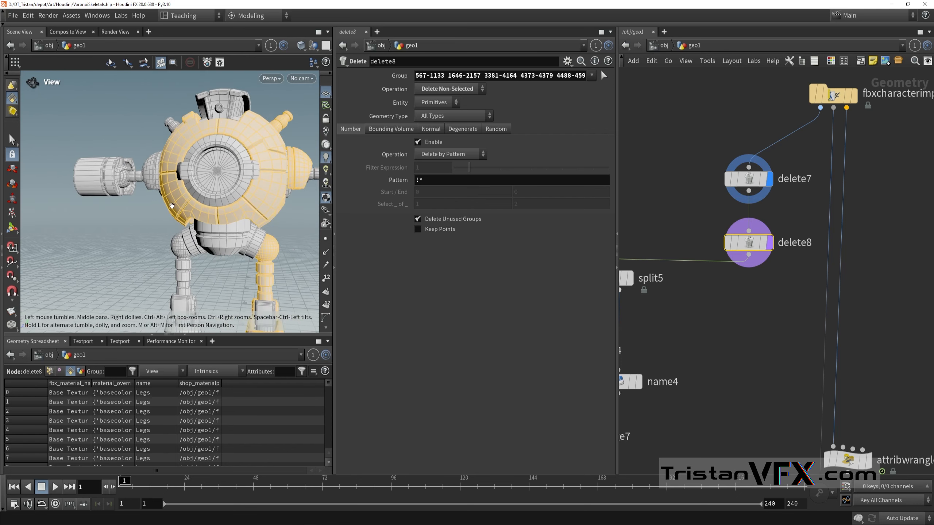
drag(172, 206, 186, 263)
middle_drag(185, 263, 165, 222)
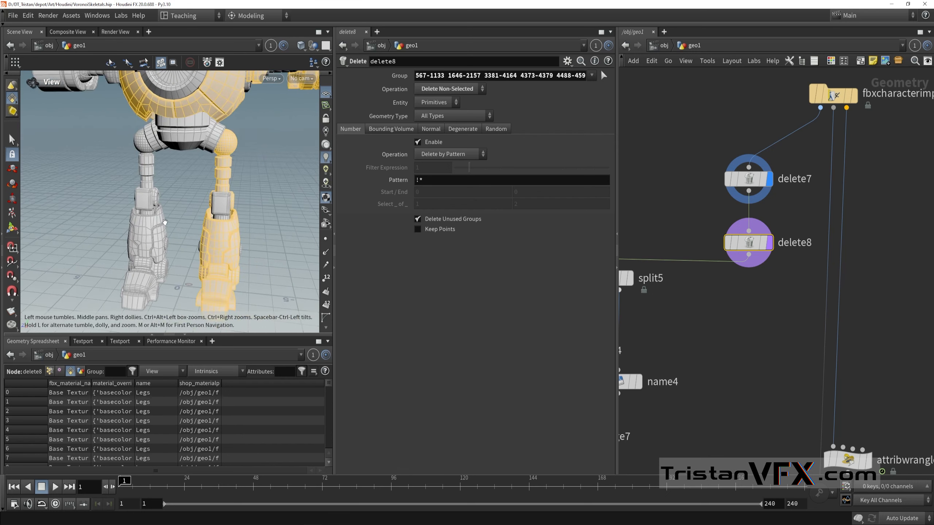
drag(164, 222, 174, 180)
middle_drag(174, 181, 186, 211)
mouse_move(185, 211)
right_down()
mouse_move(224, 196)
mouse_move(188, 203)
right_up()
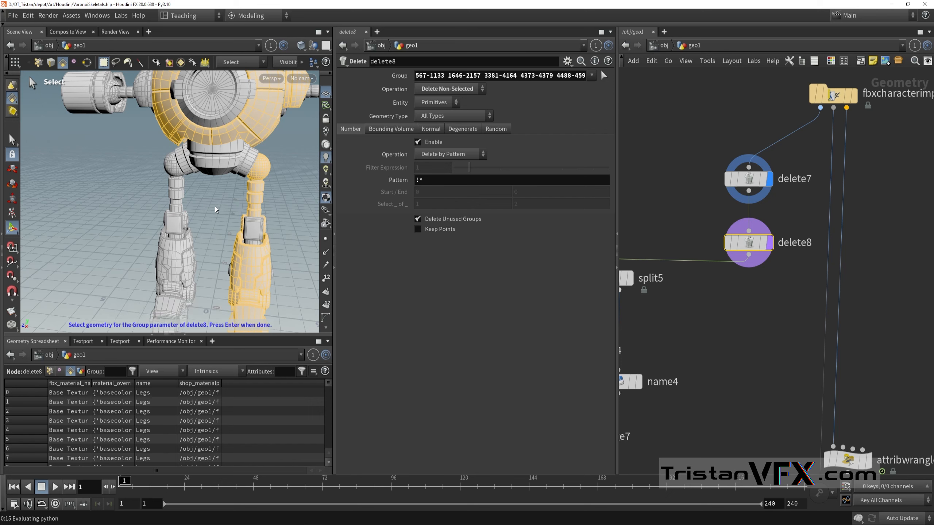
Step: Compare the selected and unselected halves of the robot from several sides, and accept the existing delete8 group
right_drag(218, 192, 186, 188)
middle_drag(186, 188, 188, 227)
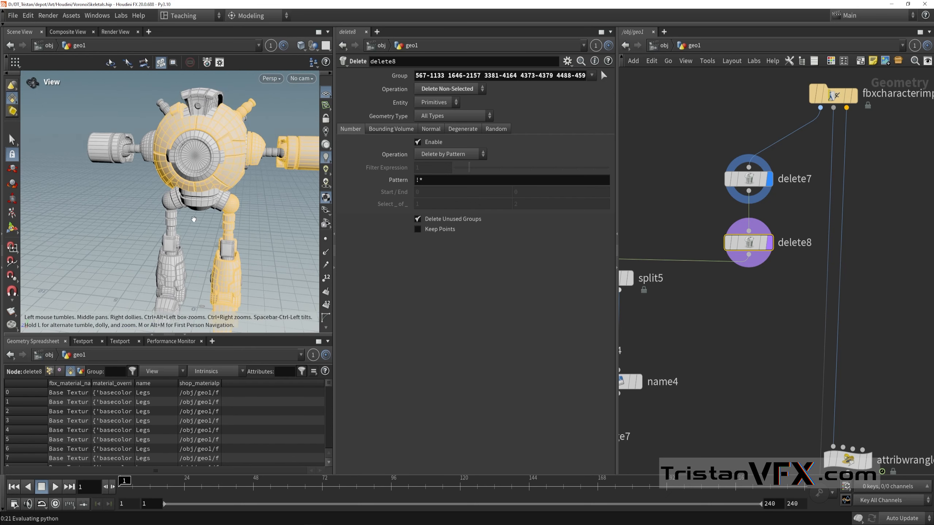
drag(193, 219, 203, 185)
middle_drag(203, 184, 197, 225)
right_drag(198, 225, 277, 229)
right_drag(239, 162, 184, 175)
middle_drag(183, 174, 179, 190)
drag(211, 183, 196, 185)
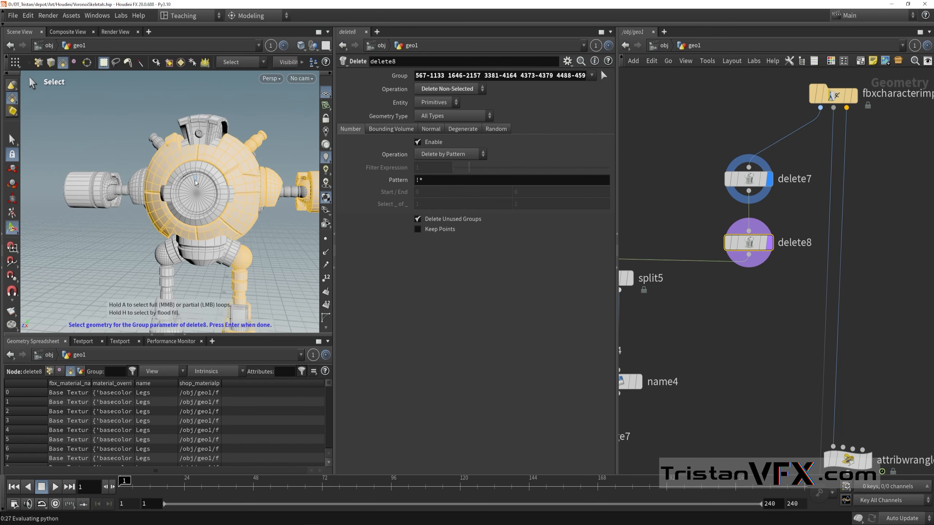
right_drag(219, 231, 181, 221)
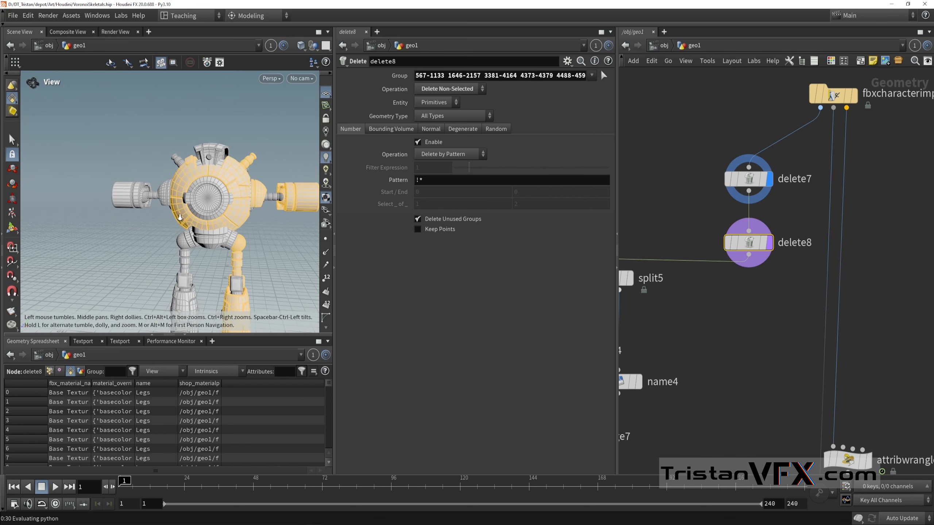
drag(181, 217, 215, 221)
middle_drag(202, 229, 199, 184)
right_drag(198, 184, 257, 187)
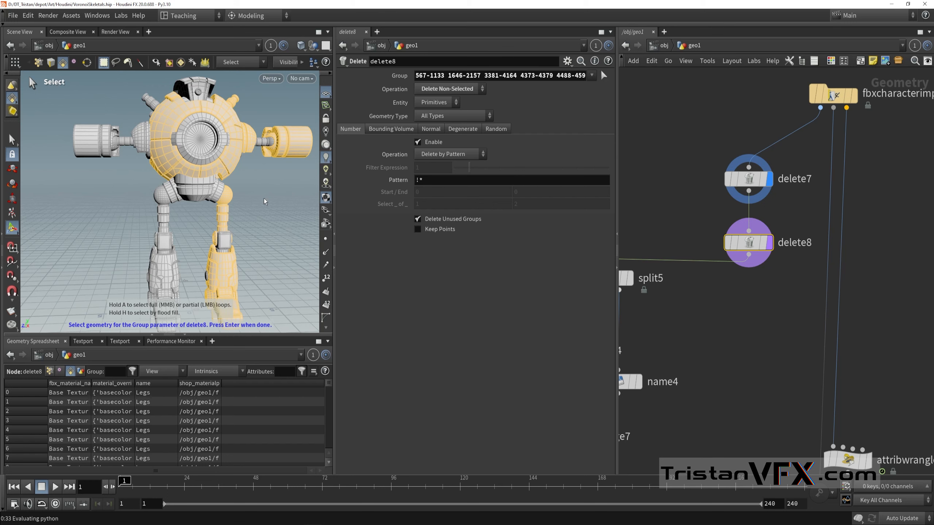
key(space)
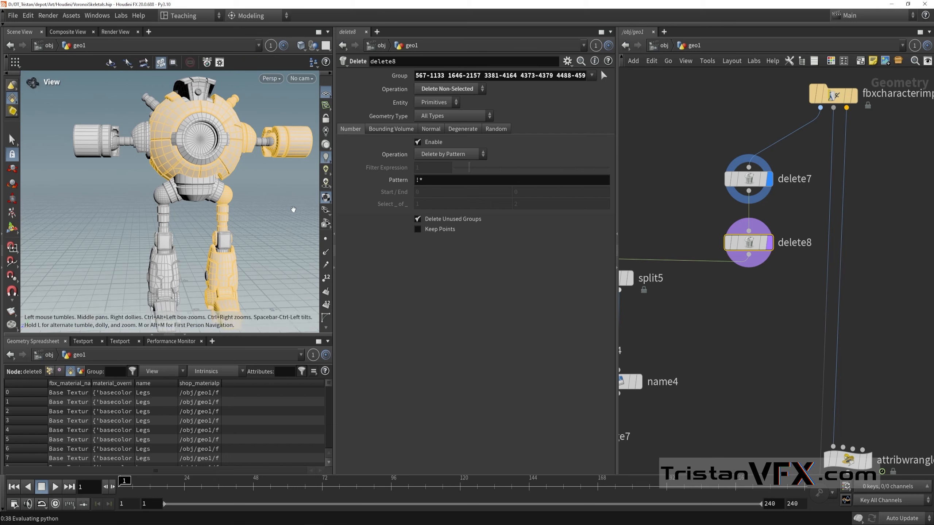
right_drag(274, 212, 232, 223)
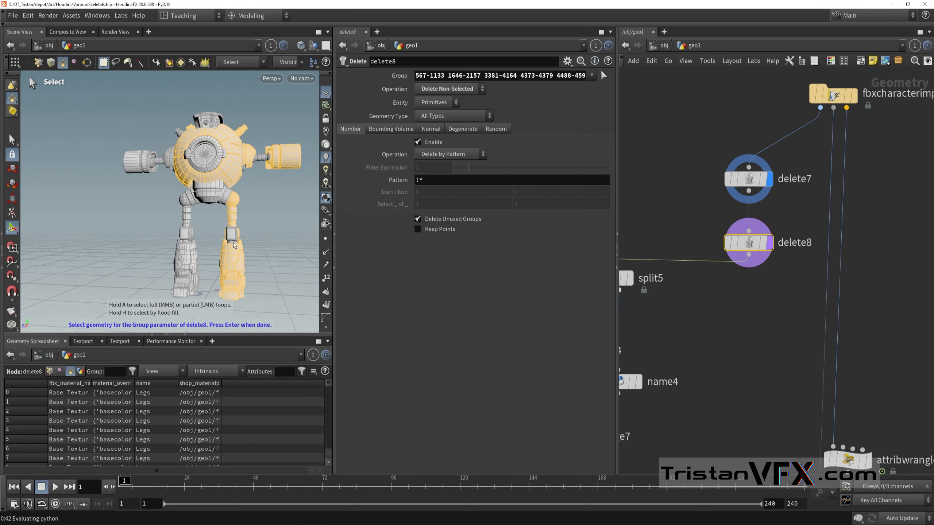
drag(196, 225, 168, 249)
key(space)
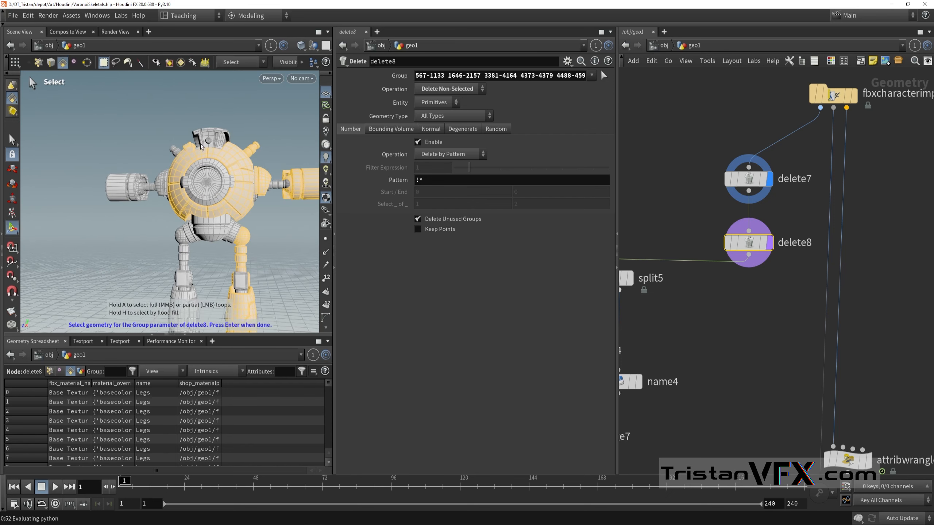
alt+middle_drag(268, 231, 265, 176)
scroll(640, 267, down, 3)
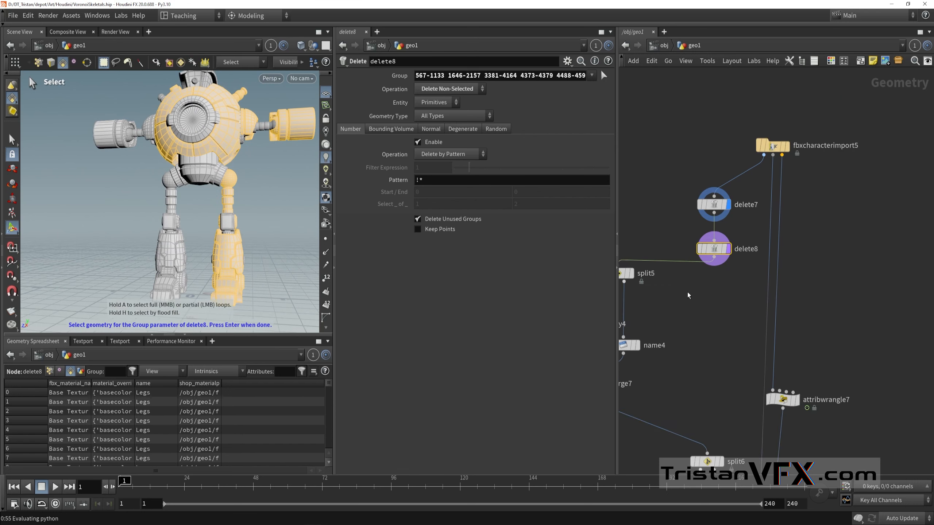
middle_drag(689, 294, 725, 291)
alt+middle_drag(278, 207, 241, 205)
key(Return)
Step: Select the split5 node below delete8 and examine the half robot that feeds into it
scroll(753, 304, down, 1)
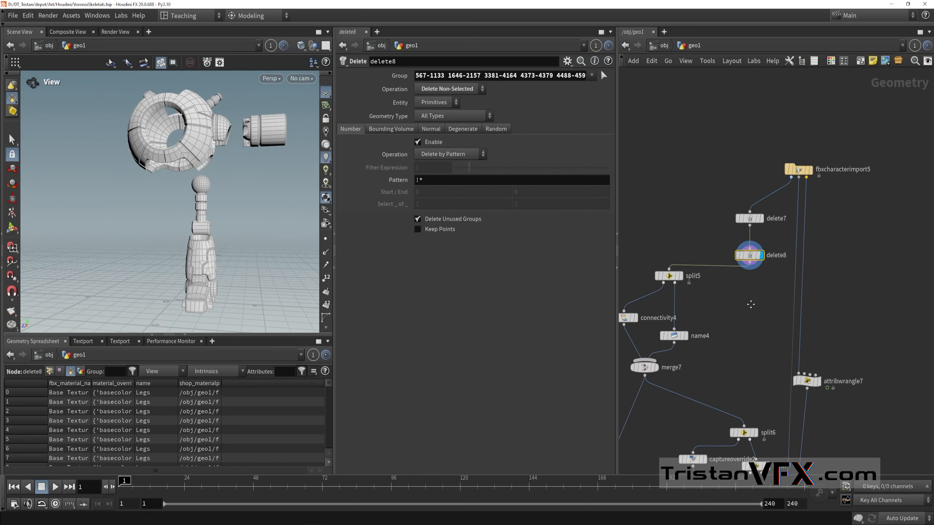
middle_drag(753, 304, 784, 292)
drag(183, 156, 180, 181)
scroll(700, 262, up, 6)
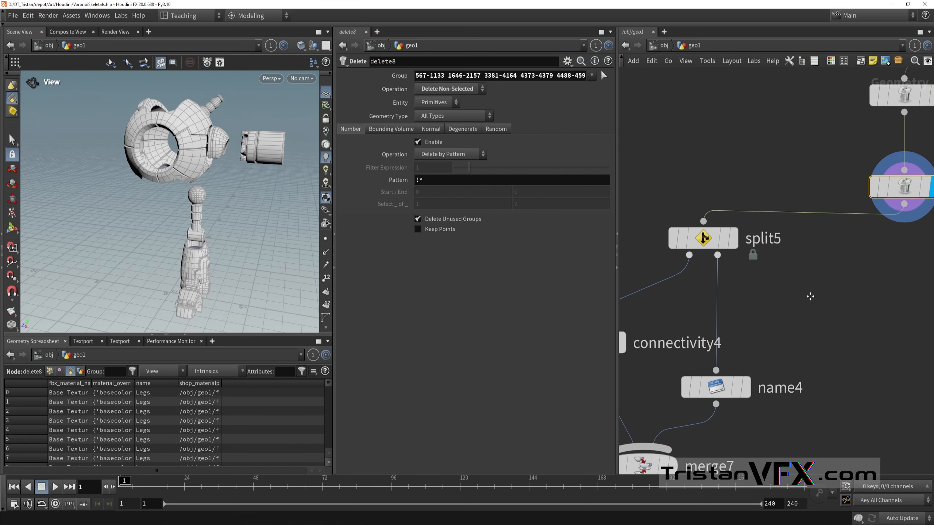
click(716, 239)
drag(241, 197, 253, 192)
drag(212, 213, 225, 217)
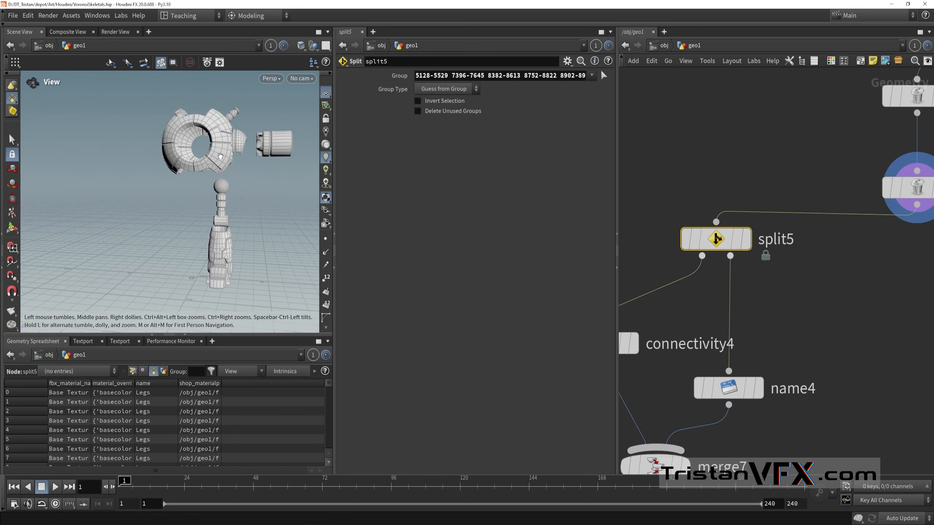
Step: Inspect the naming list of the name4 node and preview its UpperLeg group on the model without changing it
middle_drag(780, 328, 800, 281)
drag(753, 339, 802, 302)
click(802, 302)
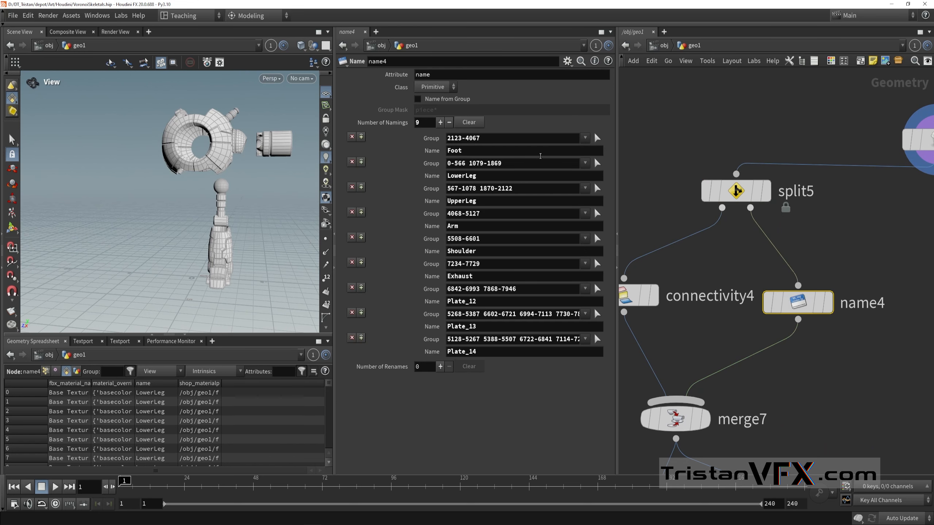
click(597, 139)
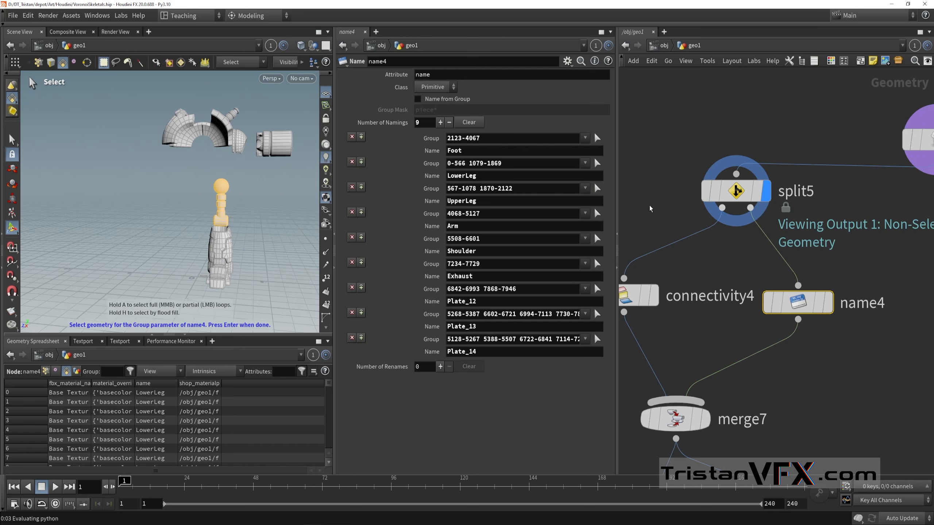
middle_drag(722, 253, 732, 275)
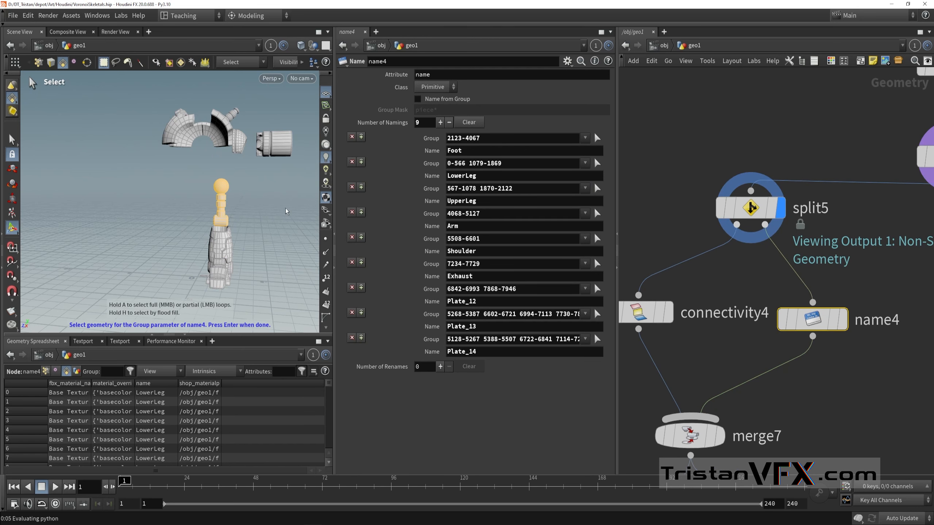
alt+middle_drag(237, 184, 211, 215)
key(Escape)
Step: Display the split5 node and examine its group of body plates highlighted on the half robot
click(750, 212)
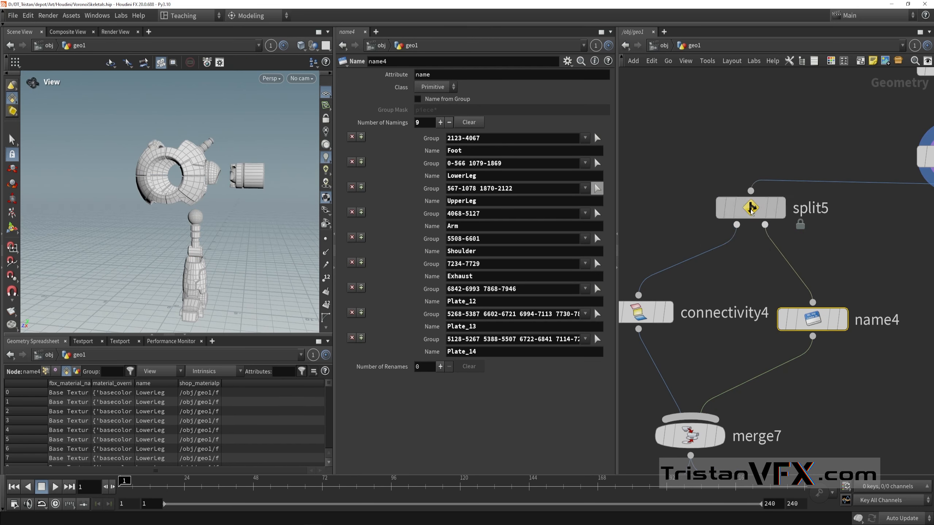
click(783, 209)
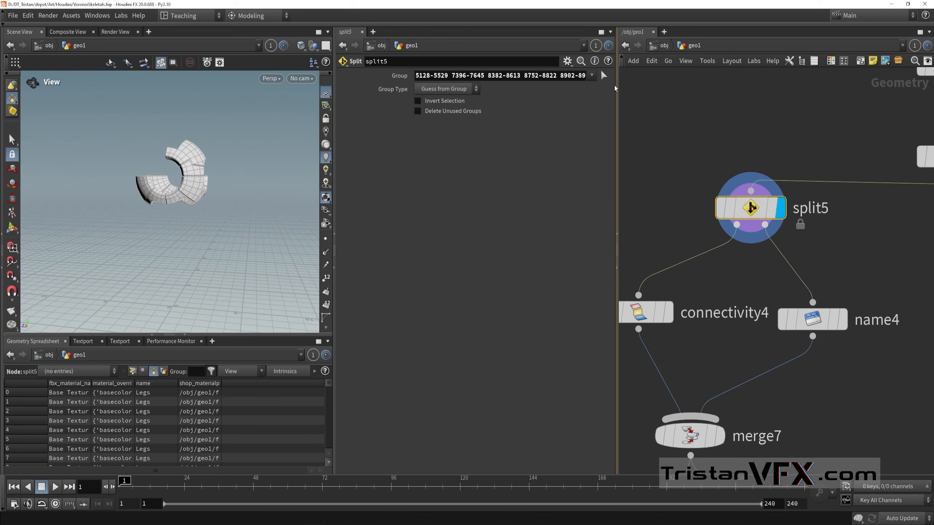
click(603, 77)
drag(254, 211, 182, 210)
key(Return)
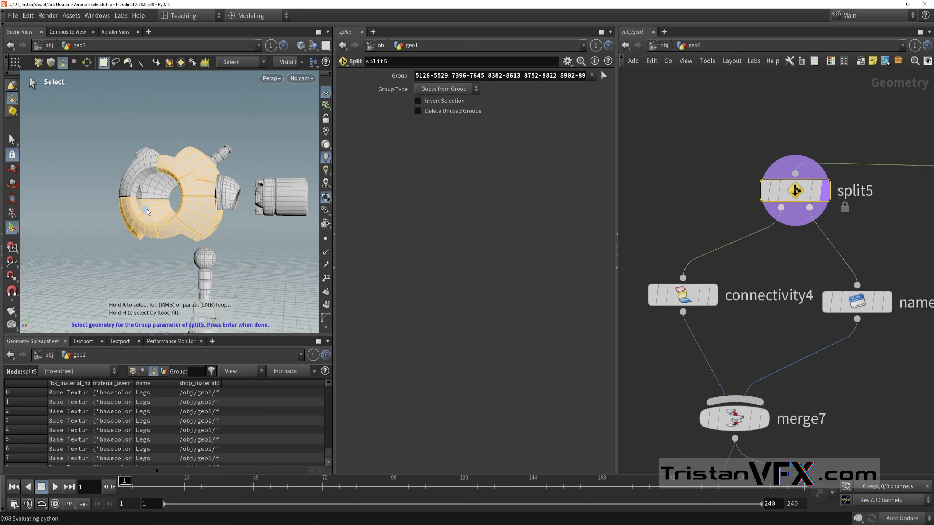
key(Escape)
drag(132, 224, 216, 210)
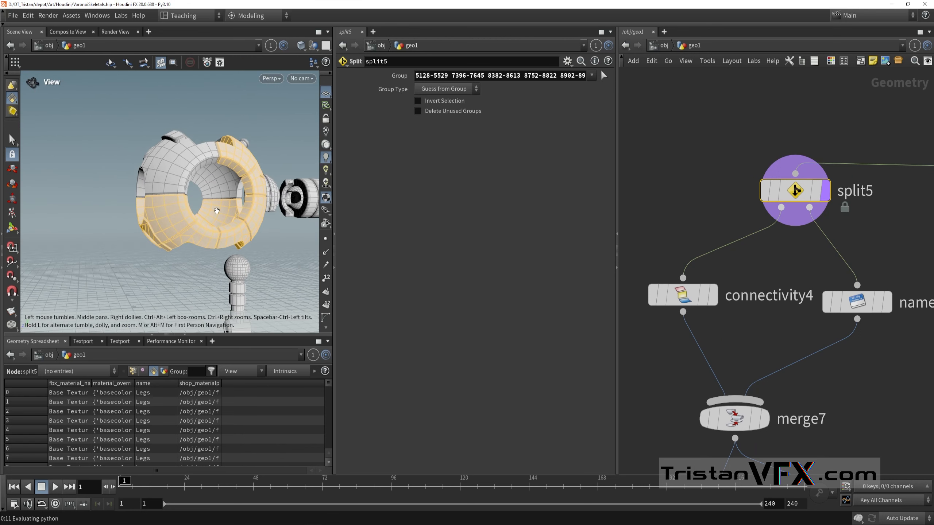
alt+middle_drag(218, 213, 199, 241)
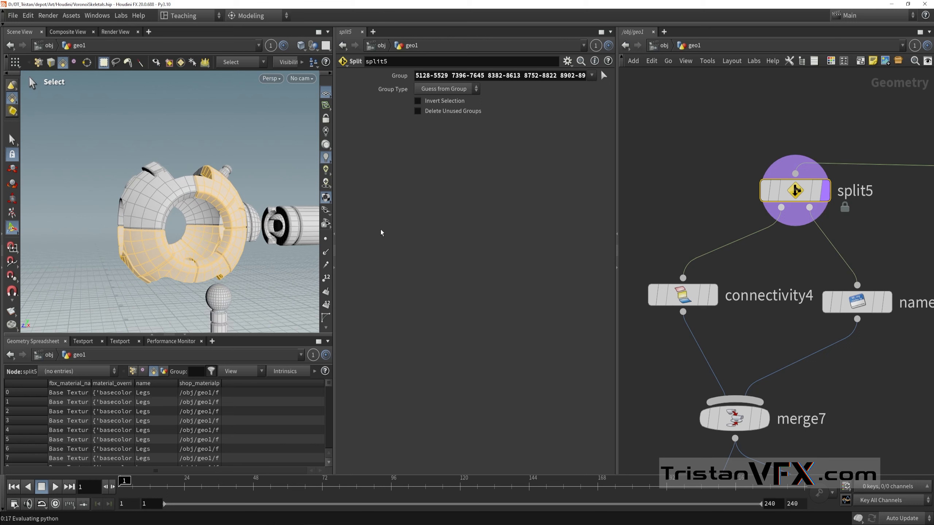
Step: Review the part names defined in name4 and the name attribute and Plate_ prefix settings of connectivity4
middle_drag(761, 327, 712, 333)
click(790, 310)
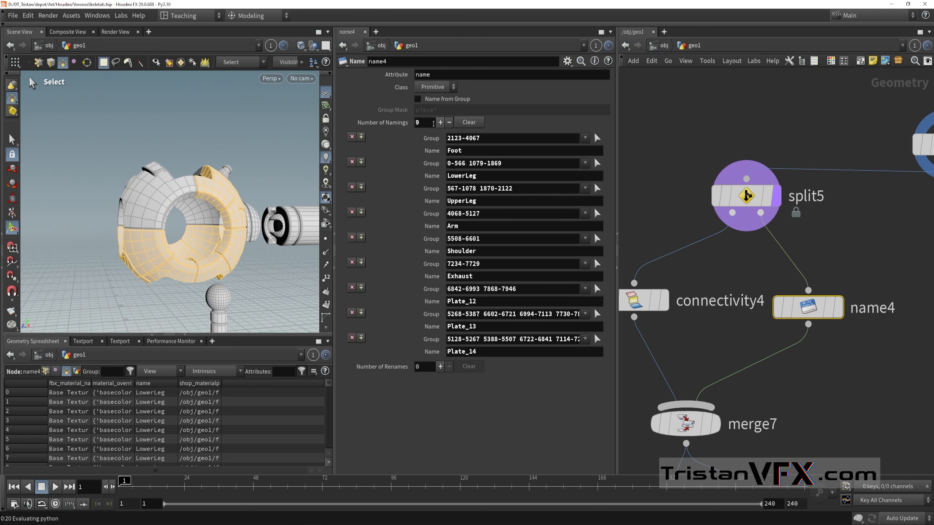
middle_drag(718, 338, 785, 319)
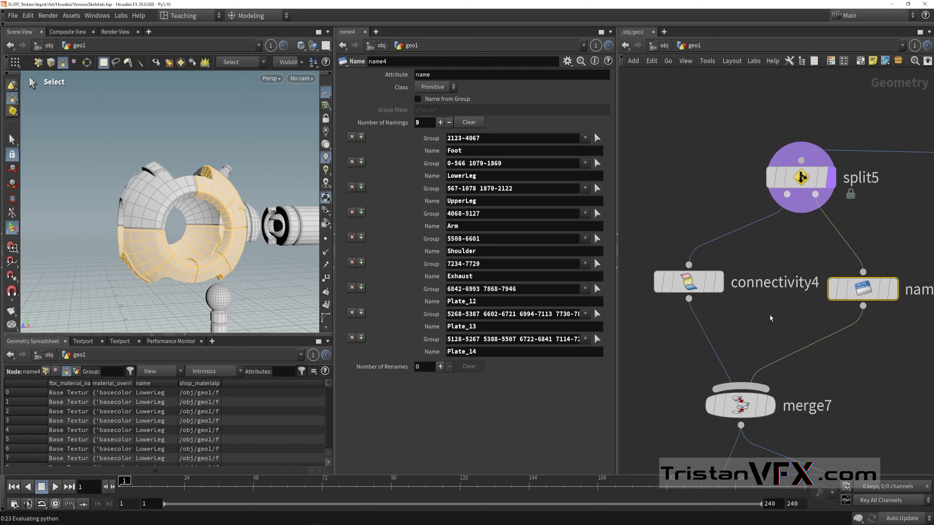
drag(776, 325, 672, 243)
scroll(676, 220, down, 2)
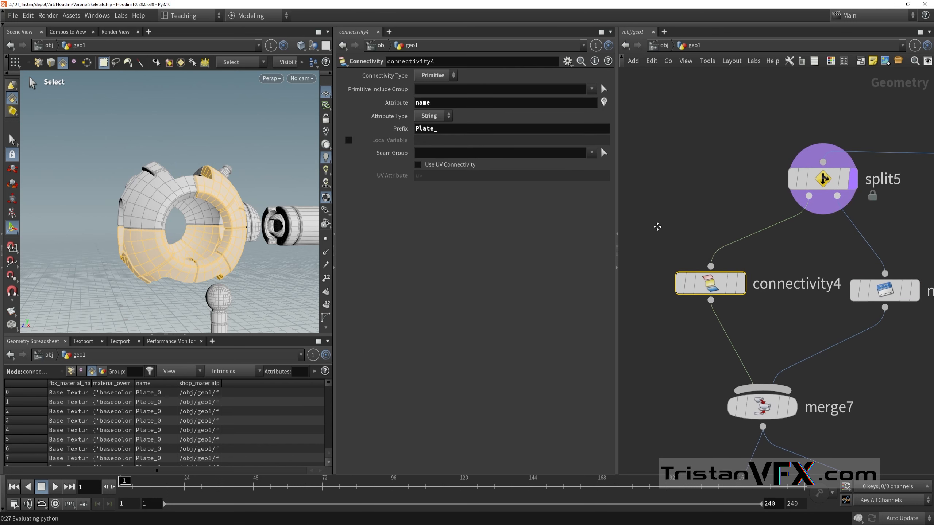
middle_drag(676, 219, 668, 207)
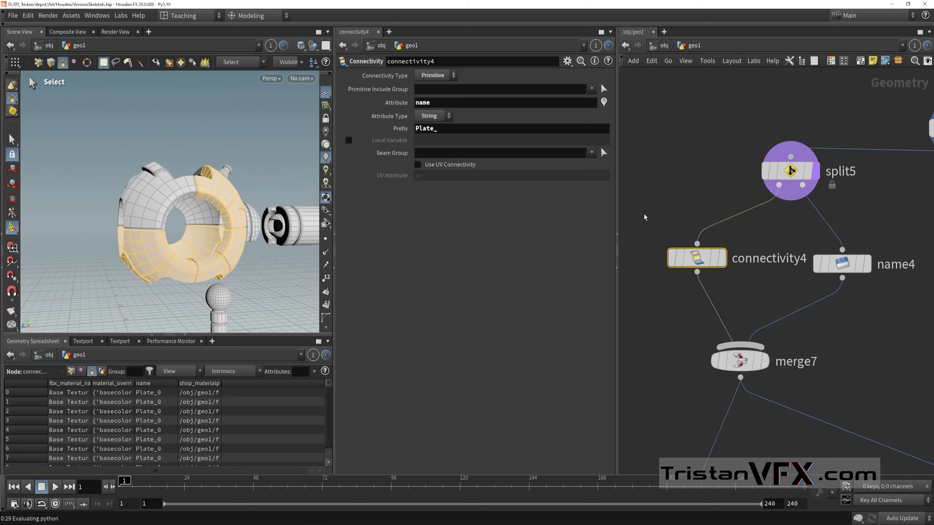
drag(643, 217, 803, 287)
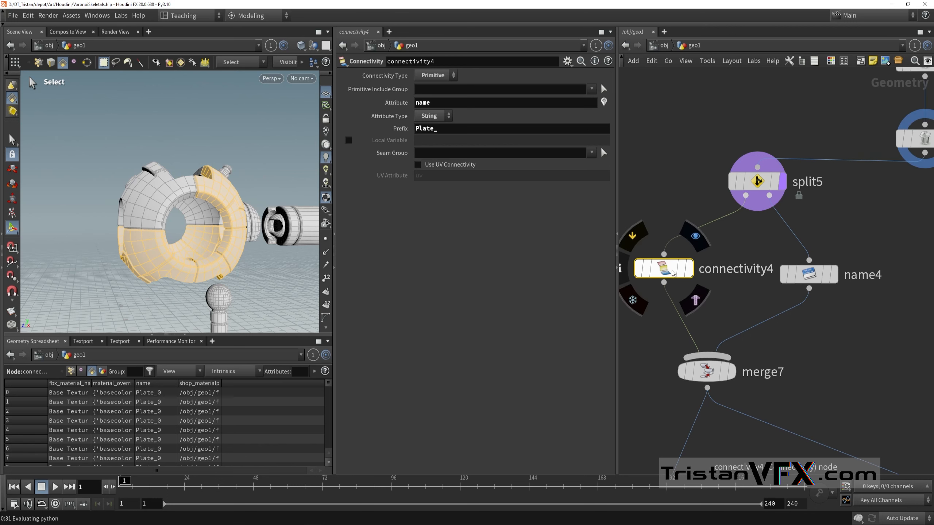
Step: Move the connectivity4 node farther away from name4 in the network, and revisit the name4 and split5 parameters
middle_drag(720, 280, 688, 290)
drag(743, 295, 879, 265)
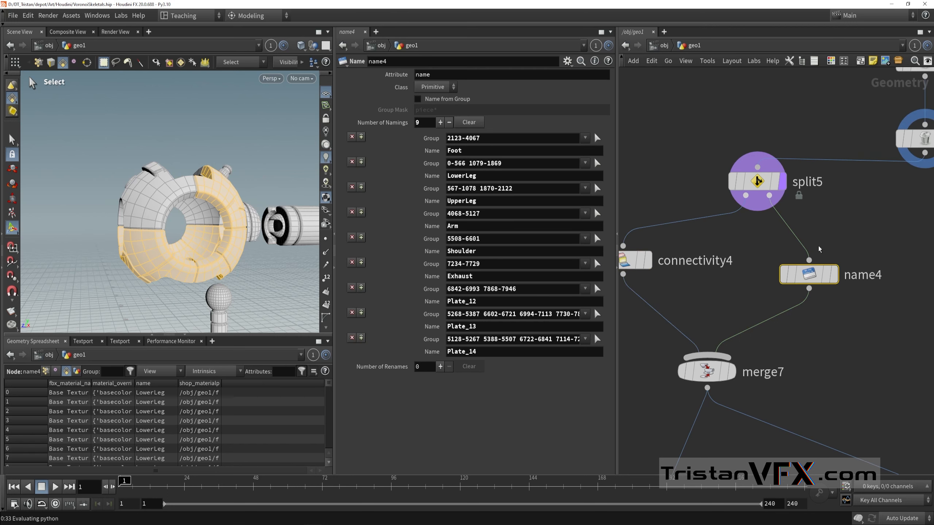
click(758, 210)
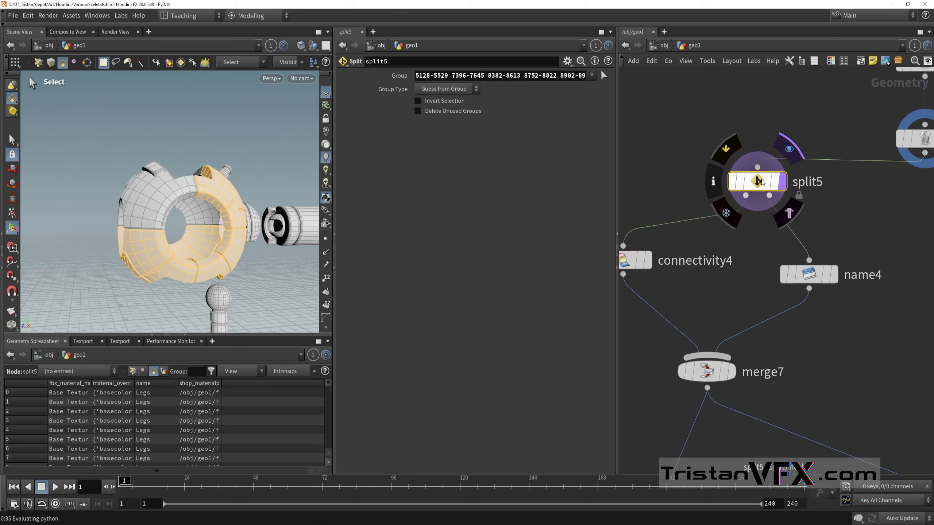
Step: Display the connectivity4 node and look through the plate names of its primitives in the geometry spreadsheet
scroll(715, 287, down, 2)
middle_drag(715, 288, 790, 265)
click(712, 242)
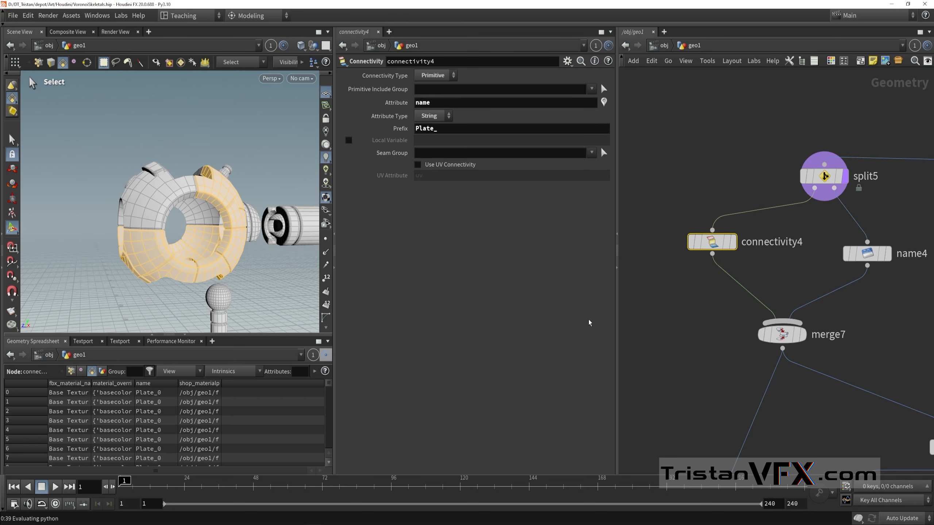
click(732, 242)
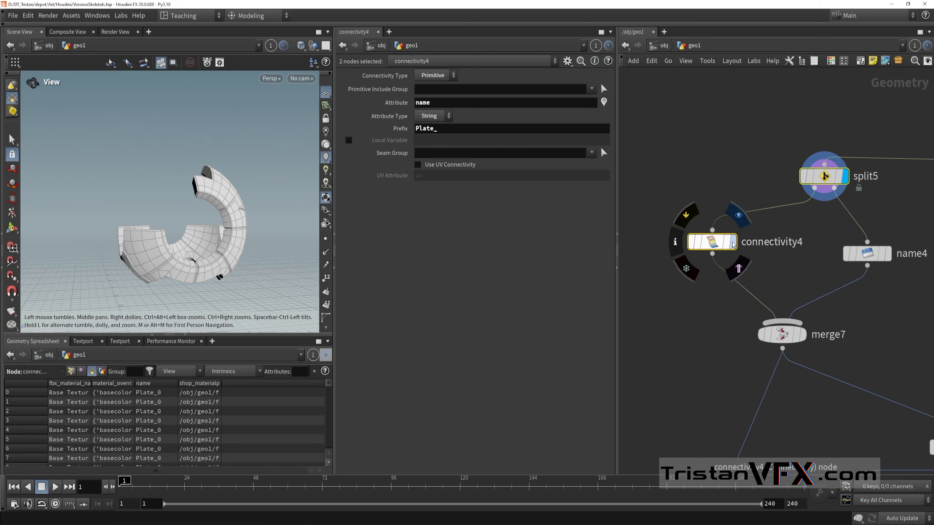
click(705, 245)
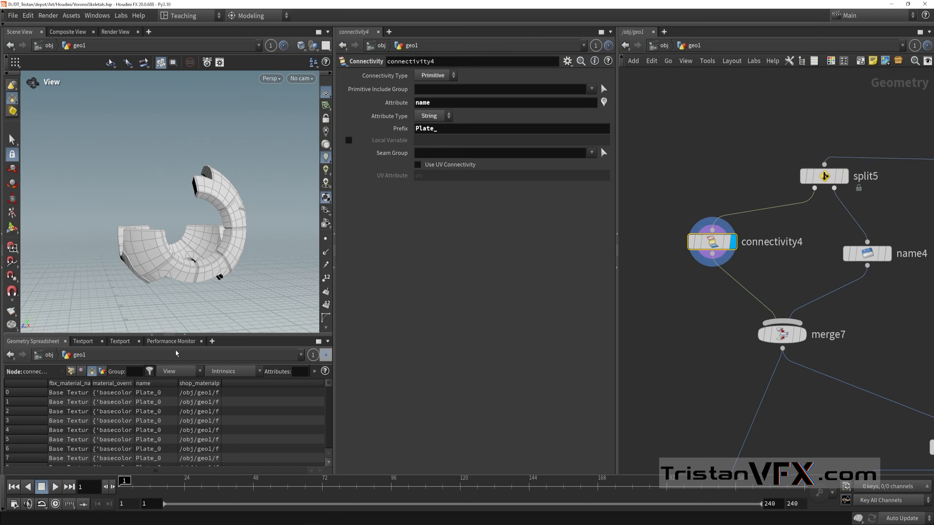
drag(328, 385, 317, 450)
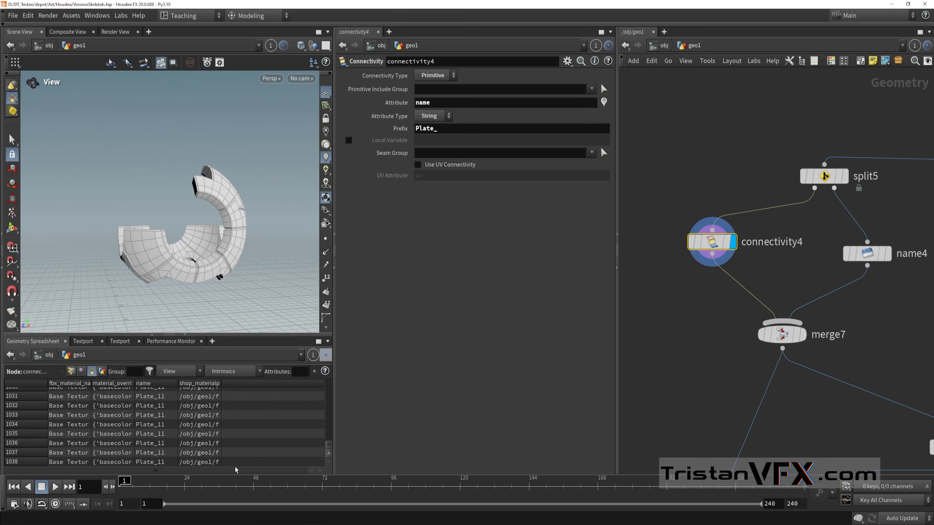
Step: Display the name4 node and examine the curved plate geometry it names on the half robot
middle_drag(794, 283, 769, 299)
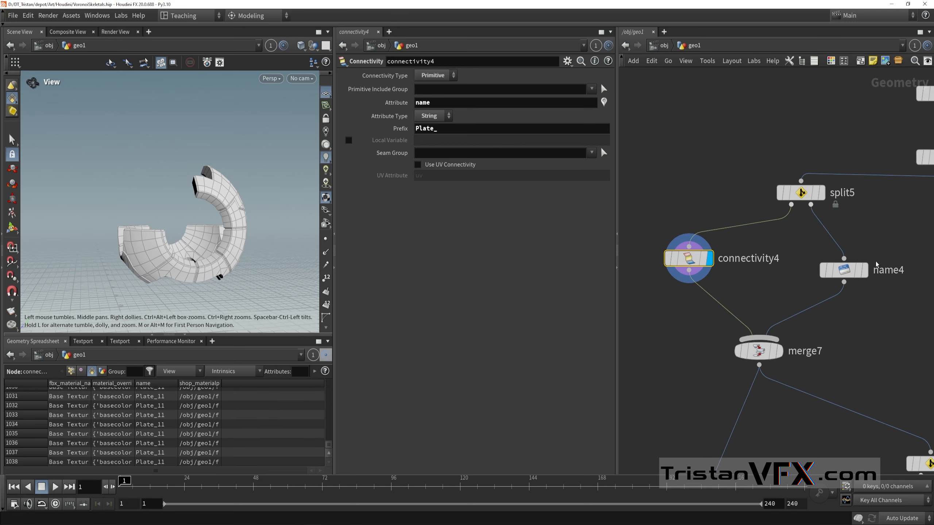
click(865, 270)
click(842, 274)
drag(226, 197, 196, 211)
scroll(249, 239, down, 2)
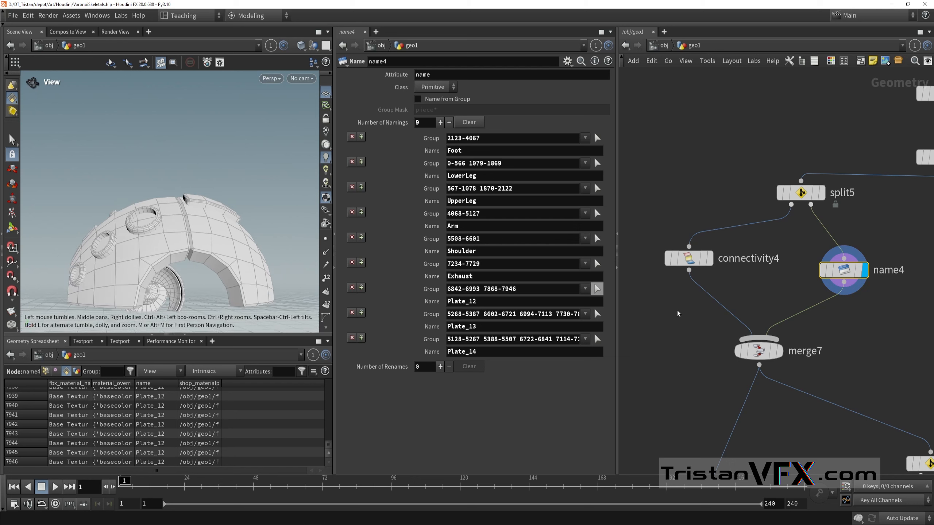
Step: Revisit the connectivity4 settings and examine the plate seams of the body shell up close
drag(654, 310, 730, 231)
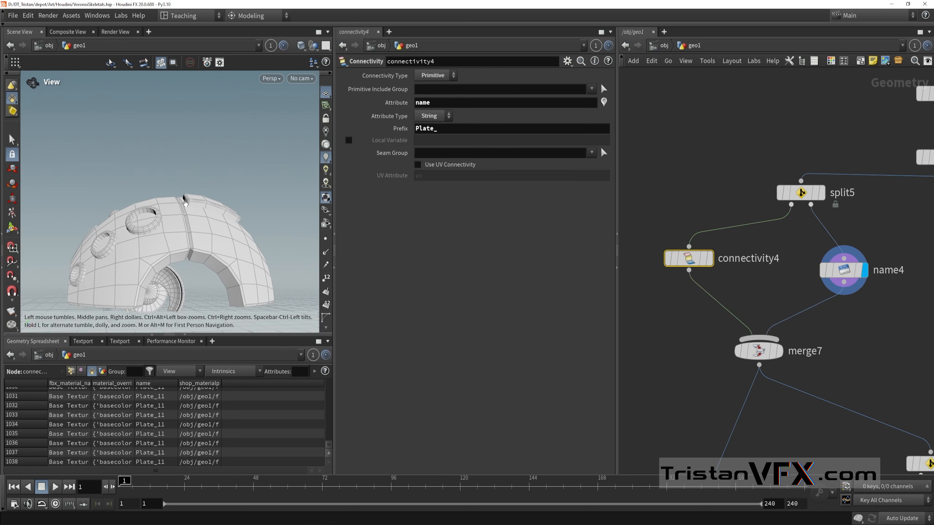
scroll(185, 202, up, 2)
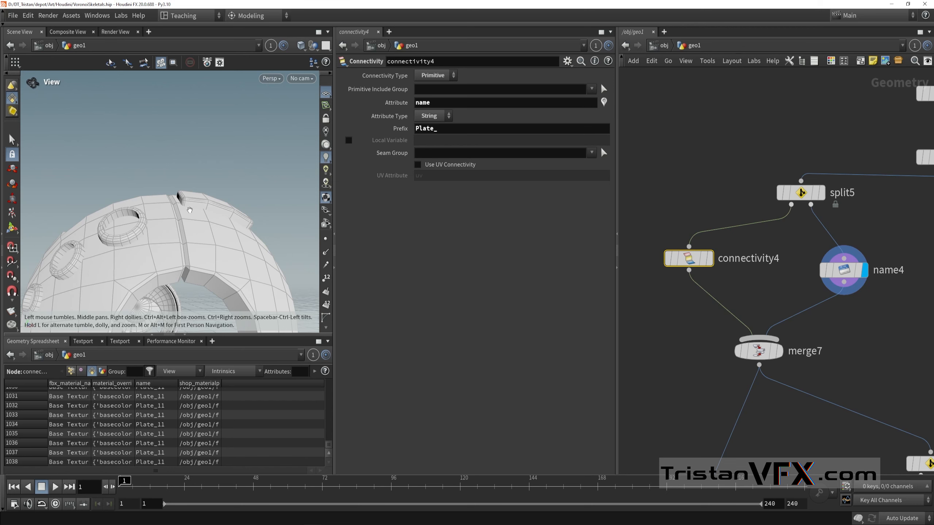
drag(189, 210, 180, 156)
scroll(213, 229, down, 2)
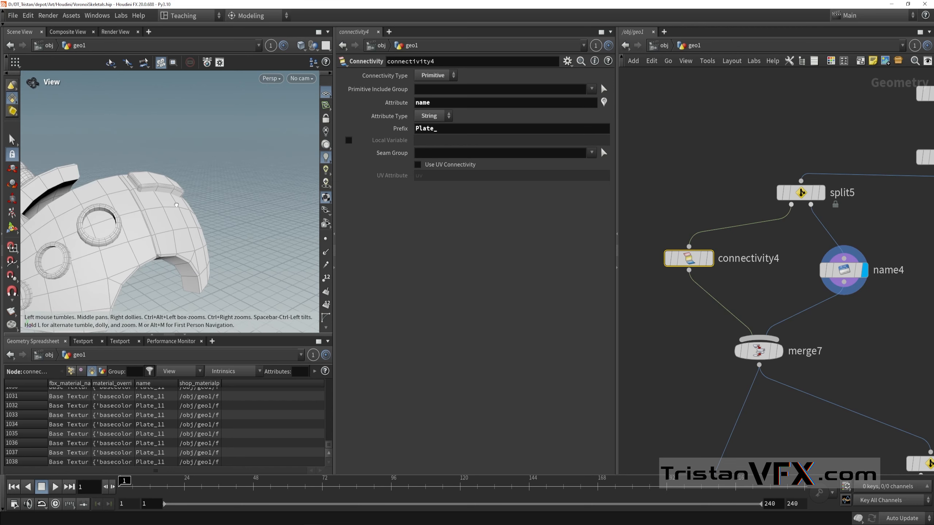
Step: Highlight the primitives of name4's Plate_12 and Plate_14 groups on the model, and return to the geo1 network without changing the groups
middle_drag(802, 300, 791, 278)
click(833, 247)
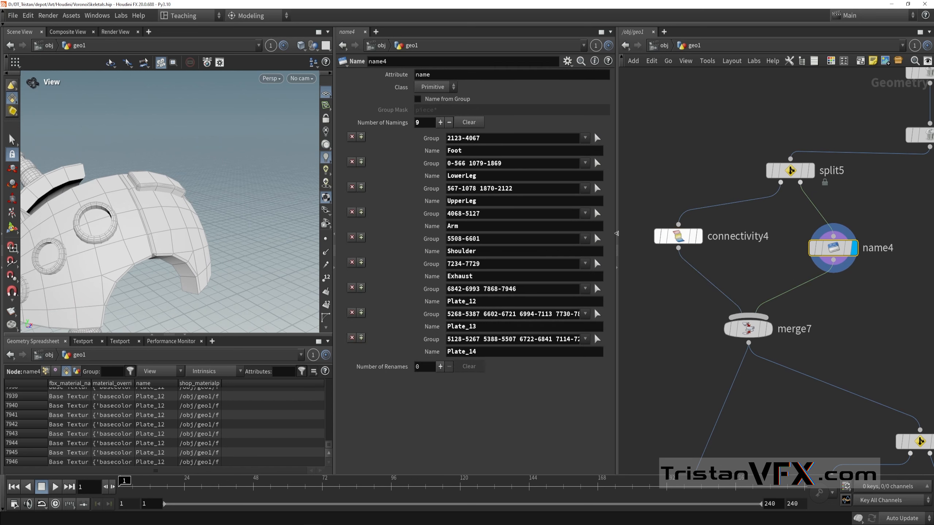
click(597, 288)
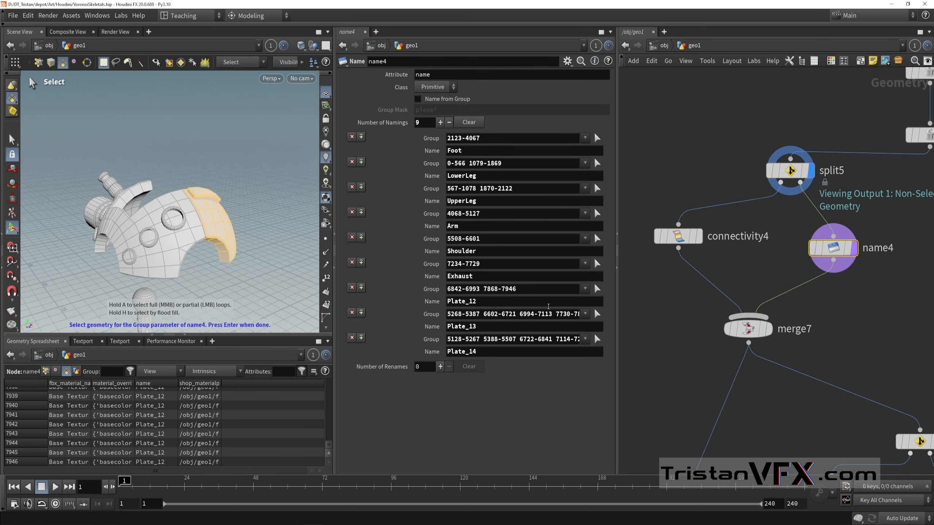
click(596, 339)
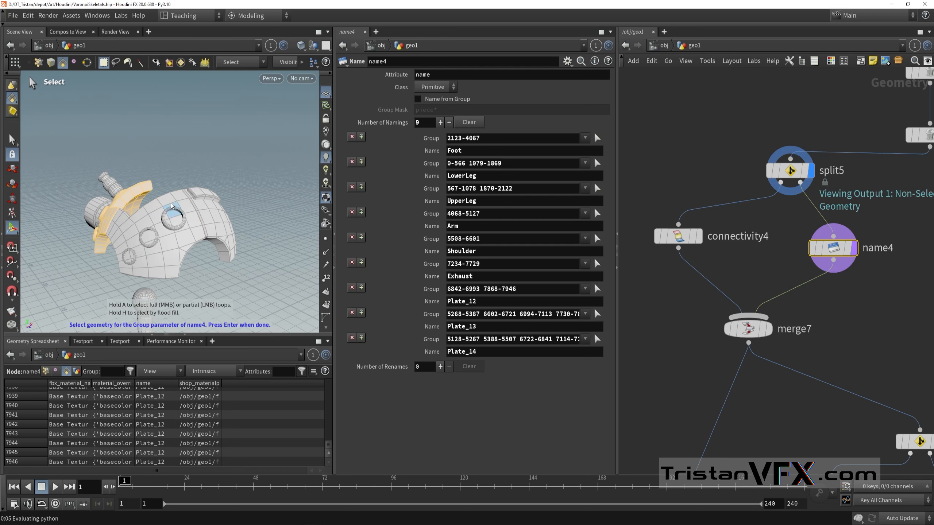
key(u)
click(221, 192)
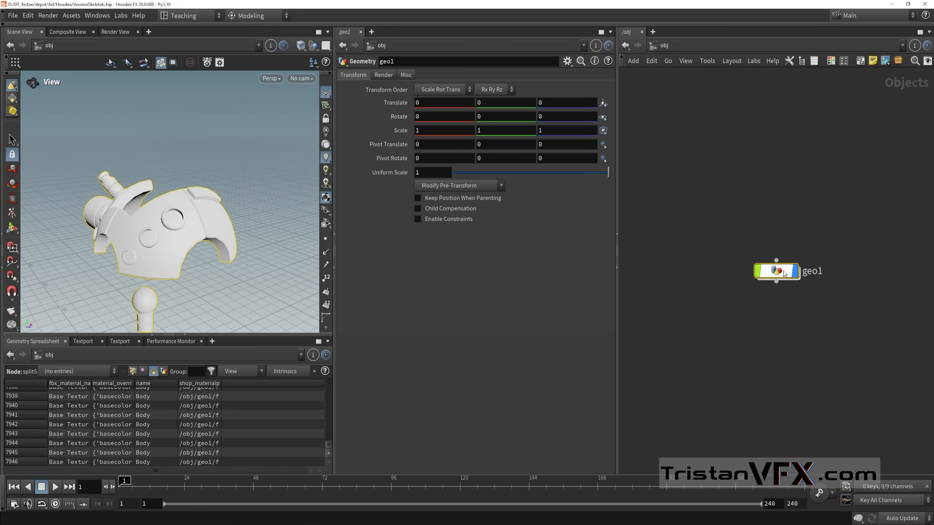
key(i)
Step: Display the merge7 node and examine the recombined plates and named parts of the half robot from all sides
click(772, 265)
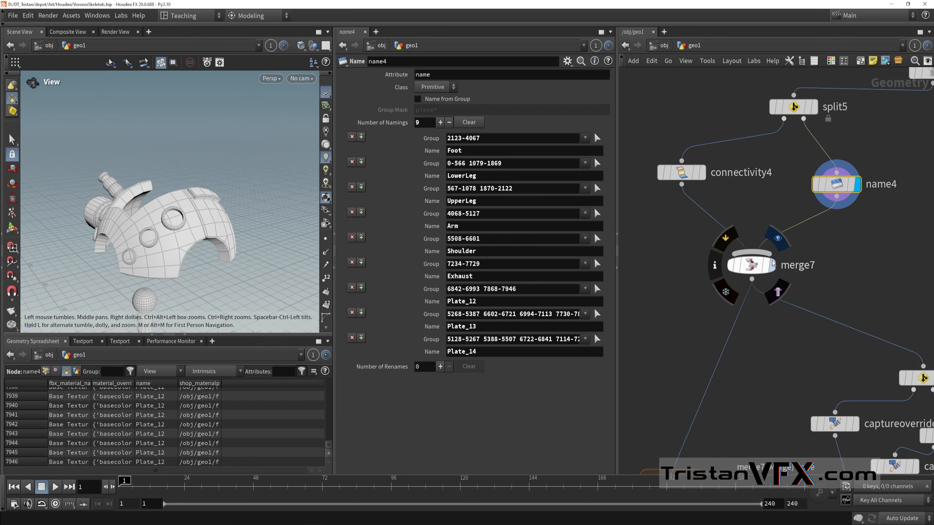
drag(205, 230, 150, 167)
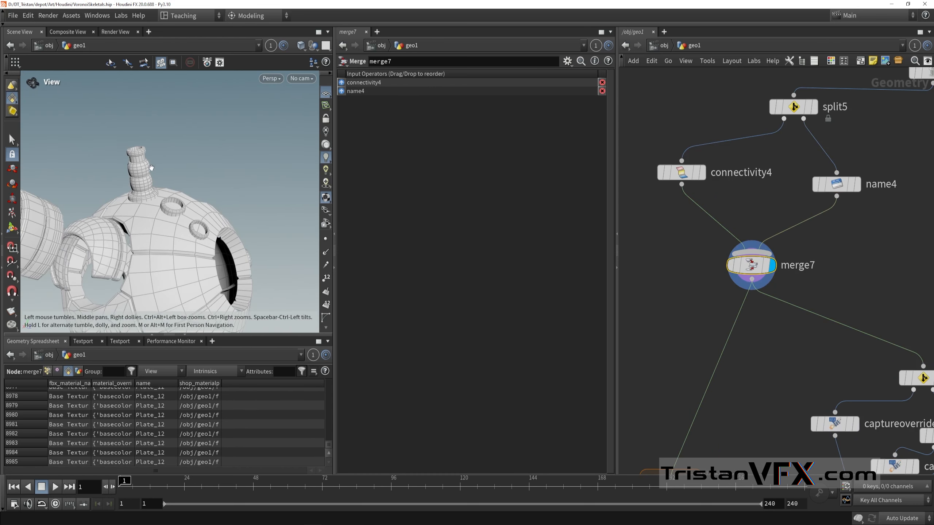
right_drag(150, 167, 206, 203)
drag(206, 202, 157, 164)
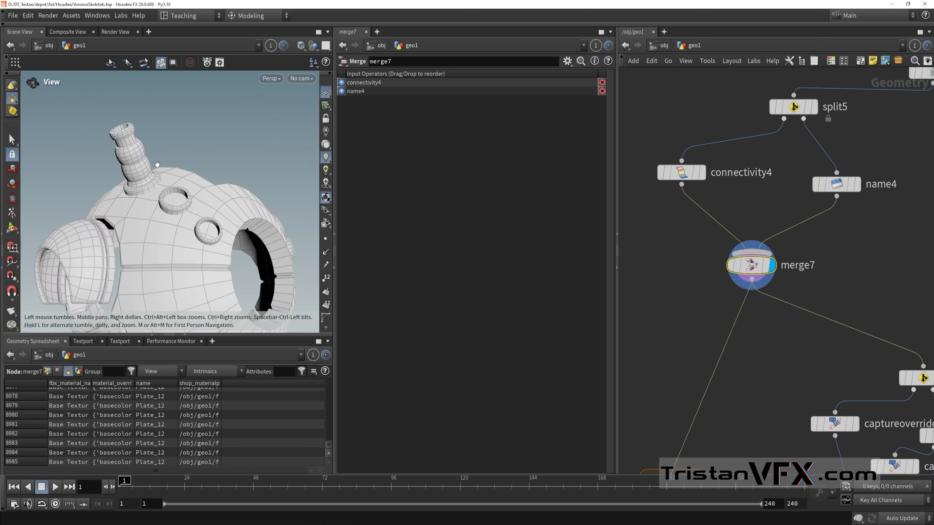
drag(245, 231, 194, 214)
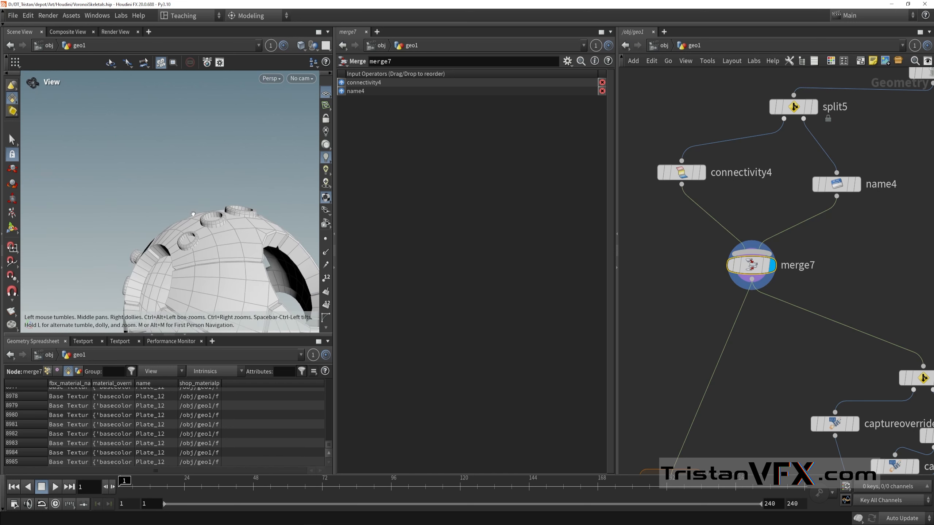
scroll(194, 215, down, 4)
middle_drag(190, 233, 185, 246)
drag(185, 247, 230, 235)
scroll(196, 227, up, 5)
drag(176, 184, 159, 205)
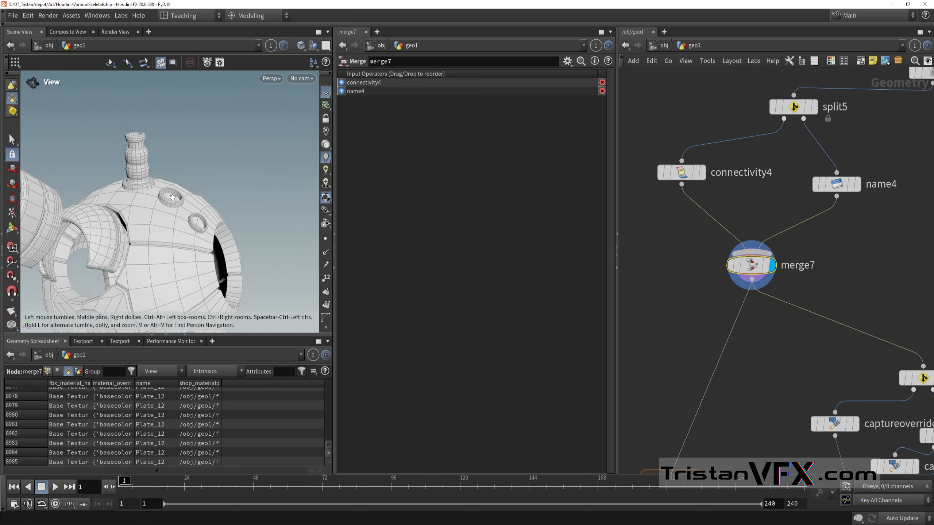
scroll(246, 206, down, 4)
drag(245, 206, 221, 228)
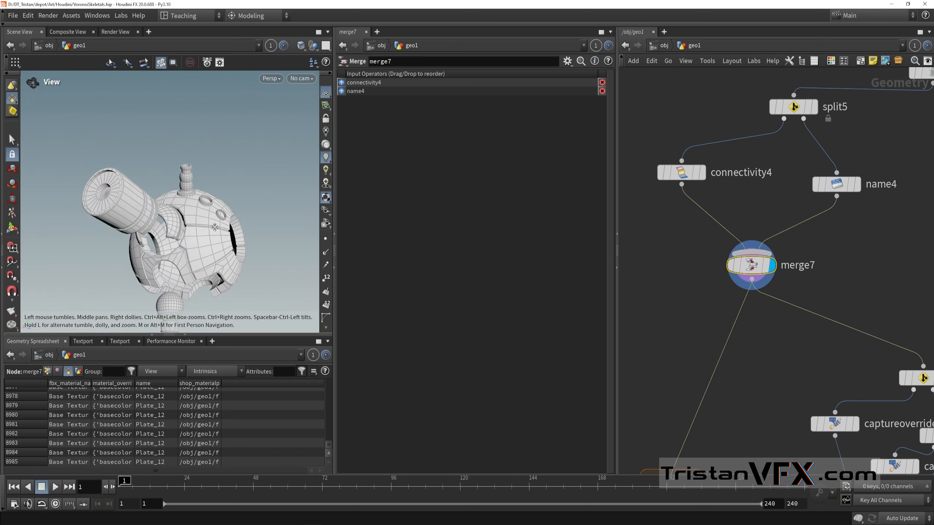
middle_drag(206, 236, 209, 209)
drag(208, 209, 183, 244)
scroll(851, 341, down, 1)
Step: Find the for-each block below merge7 and review the name piece attribute in the foreach_end3 settings
middle_drag(878, 379, 839, 313)
scroll(777, 318, down, 1)
scroll(778, 318, down, 2)
middle_drag(772, 327, 769, 216)
scroll(738, 231, up, 4)
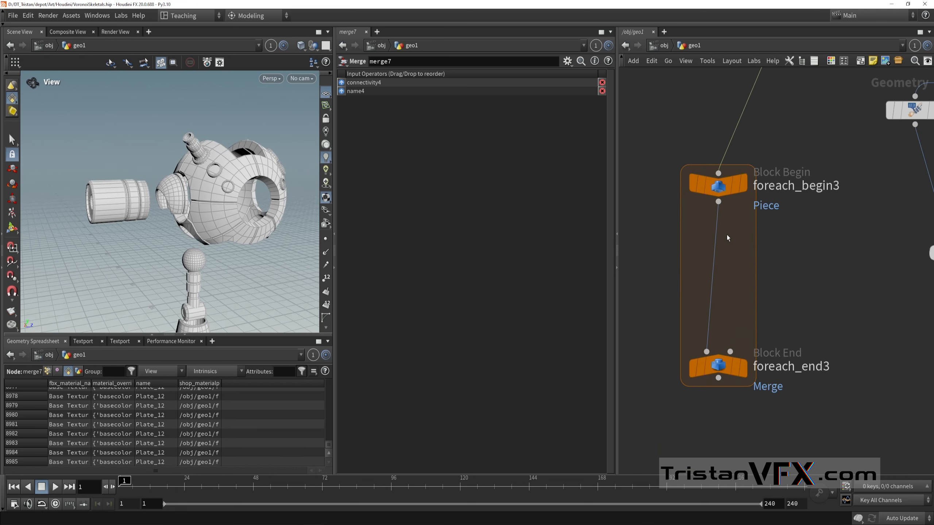
click(717, 365)
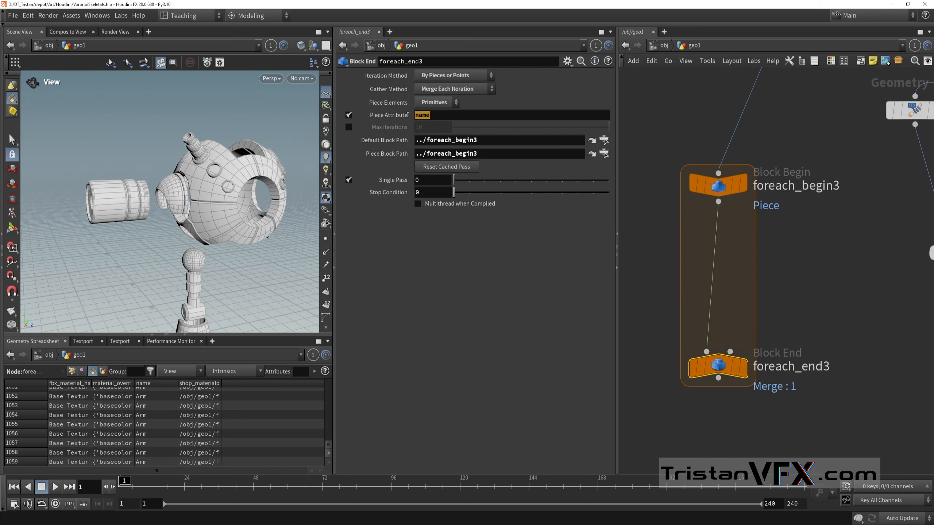
middle_drag(864, 301, 824, 288)
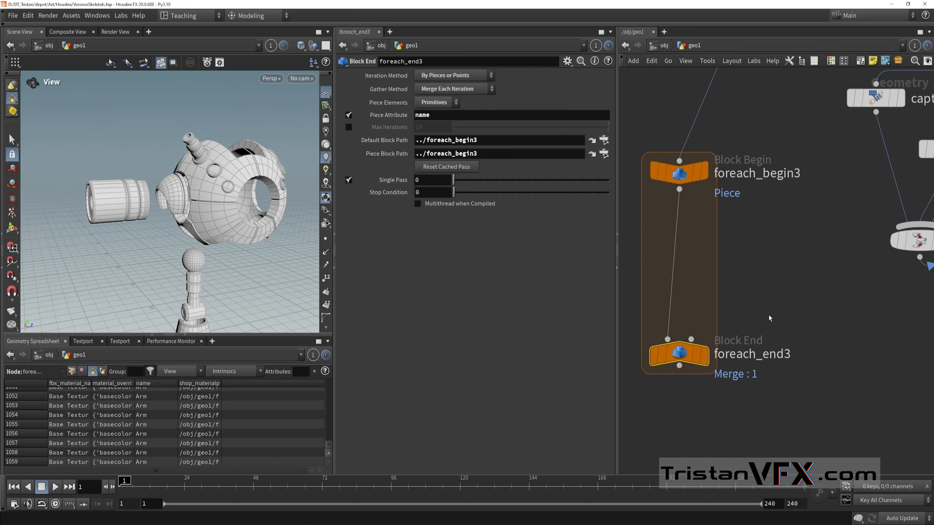
Step: Display foreach_end3, preview individual pieces by setting Single Pass to 2 and back to 0, and examine the isolated parts
click(704, 355)
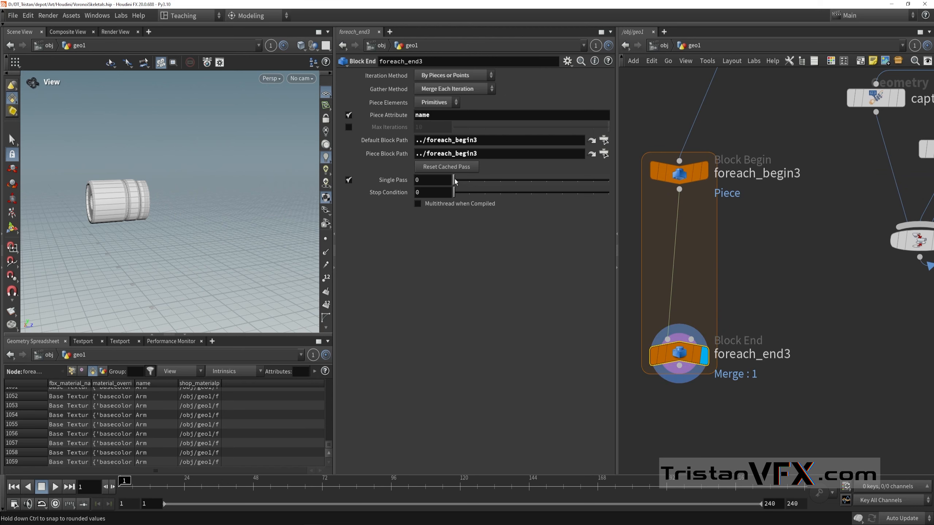
drag(455, 180, 484, 180)
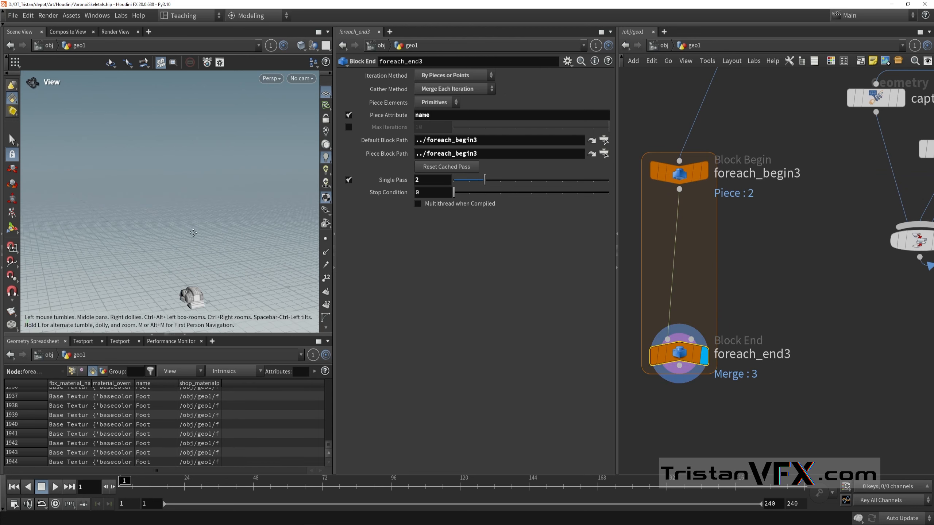
drag(193, 232, 263, 243)
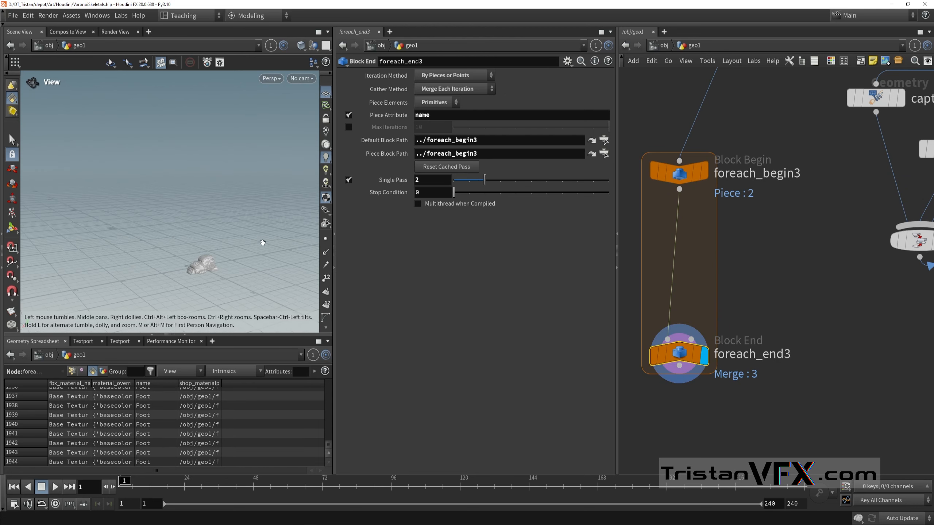
drag(484, 180, 454, 184)
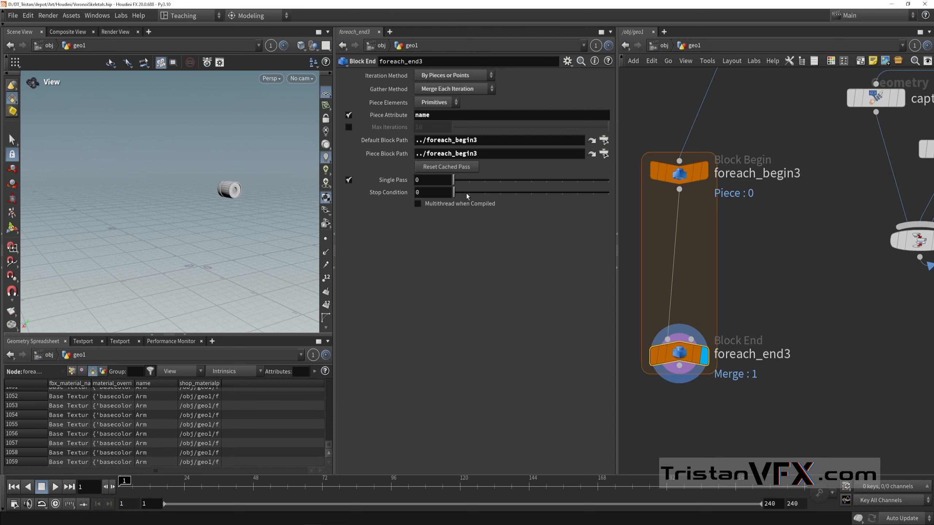
scroll(728, 246, down, 6)
middle_drag(745, 228, 741, 238)
drag(196, 203, 237, 213)
middle_drag(237, 213, 176, 187)
drag(175, 187, 215, 150)
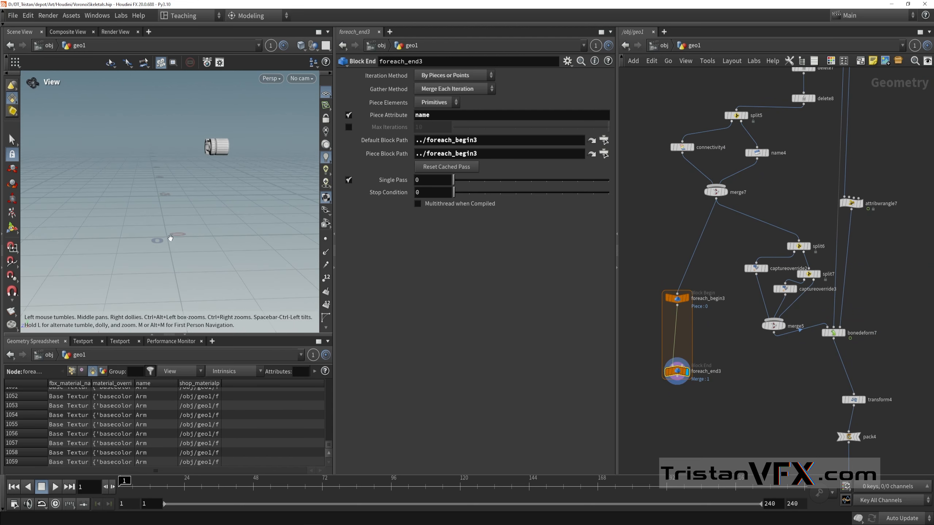
drag(171, 238, 193, 251)
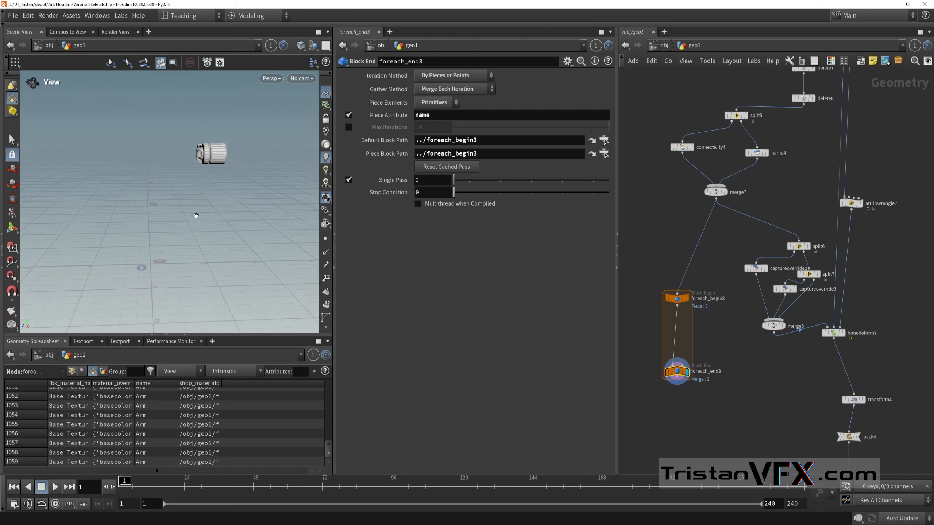
Step: Trace the network back up to fbxcharacterimport5 and identify its Animated Pose output
scroll(784, 264, down, 1)
middle_drag(791, 198, 768, 276)
scroll(769, 281, up, 1)
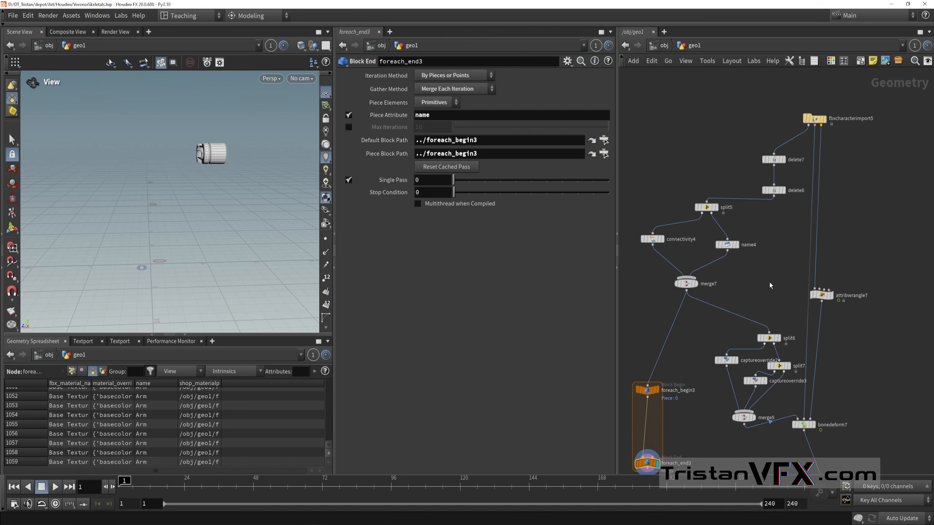
middle_drag(812, 302, 766, 333)
scroll(767, 333, up, 2)
drag(779, 322, 821, 286)
middle_drag(803, 201, 781, 319)
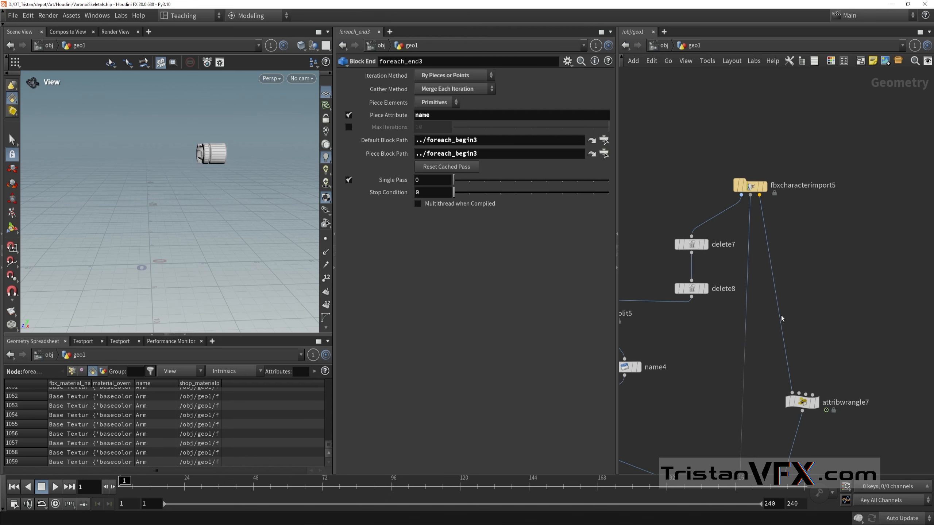
scroll(762, 182, up, 2)
scroll(760, 184, up, 2)
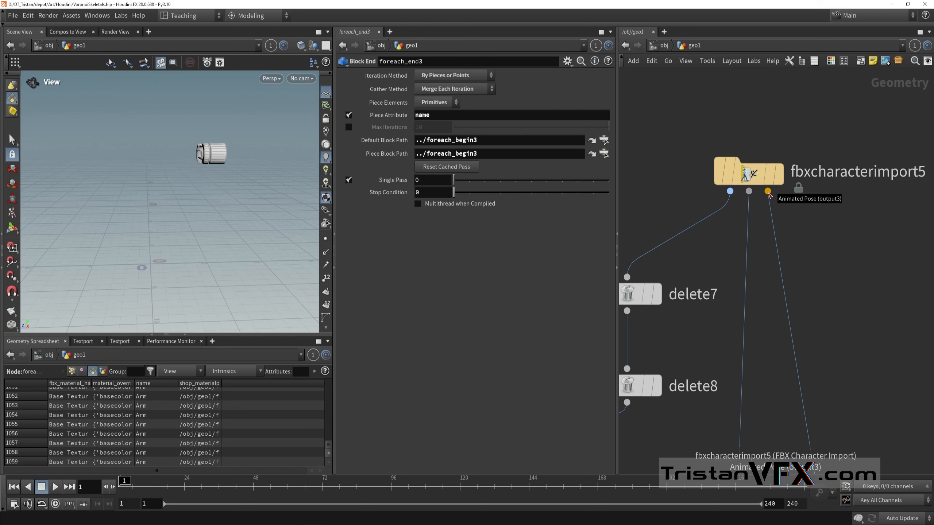
mouse_move(760, 193)
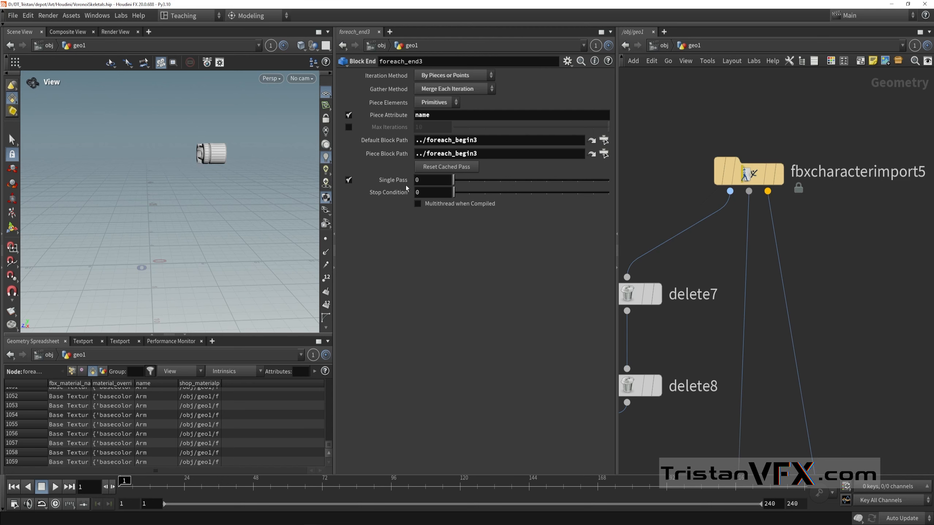
Step: Follow the animated pose connection to attribwrangle7 and review its VEX code that strips rotation from the transform matrix
middle_drag(815, 362, 812, 318)
middle_drag(784, 361, 796, 281)
scroll(794, 305, down, 2)
middle_drag(820, 404, 800, 317)
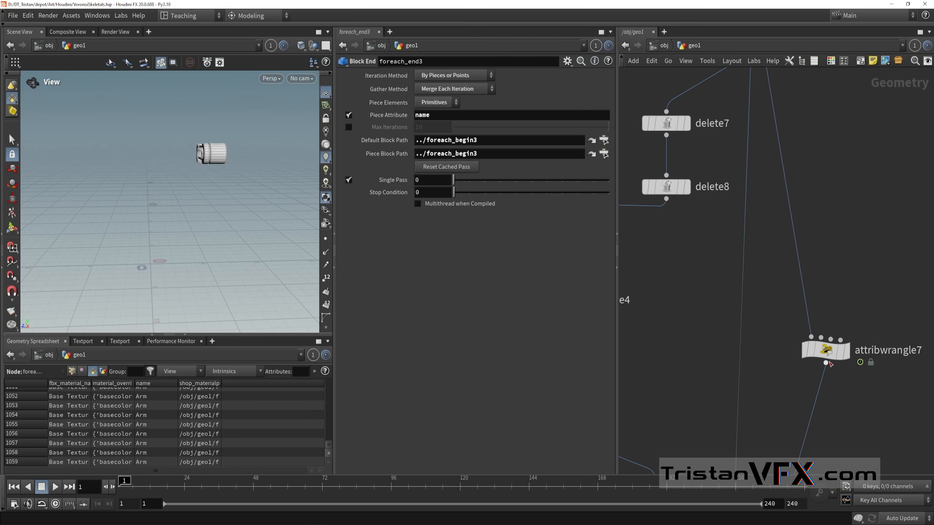
drag(825, 350, 816, 325)
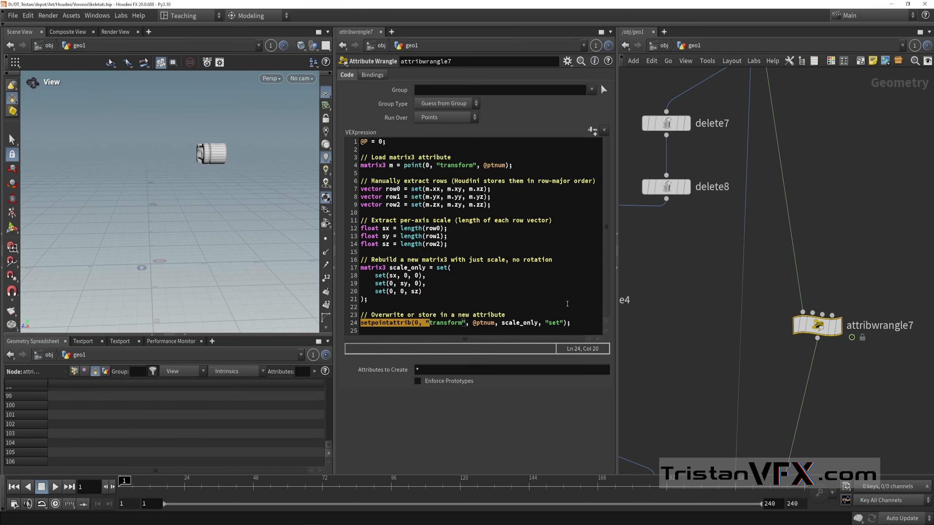
click(585, 322)
drag(587, 331, 511, 317)
click(515, 250)
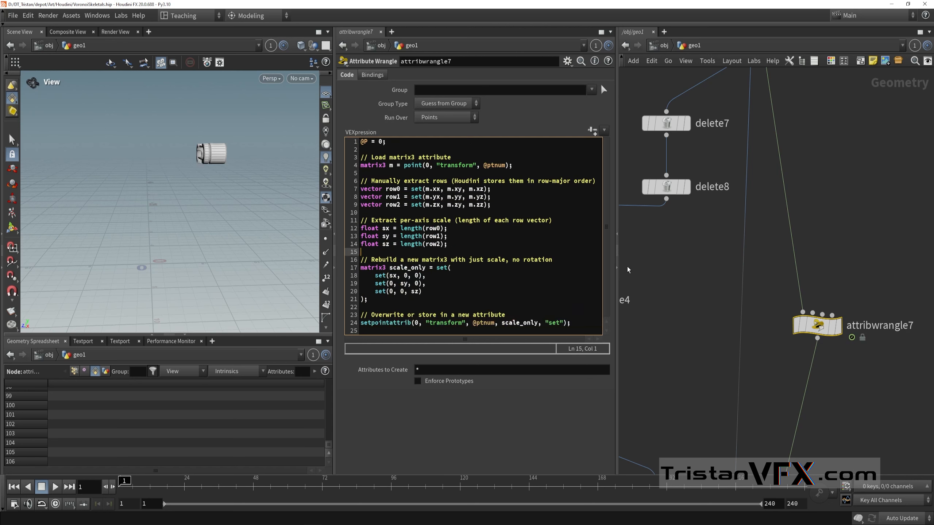
drag(515, 165, 458, 166)
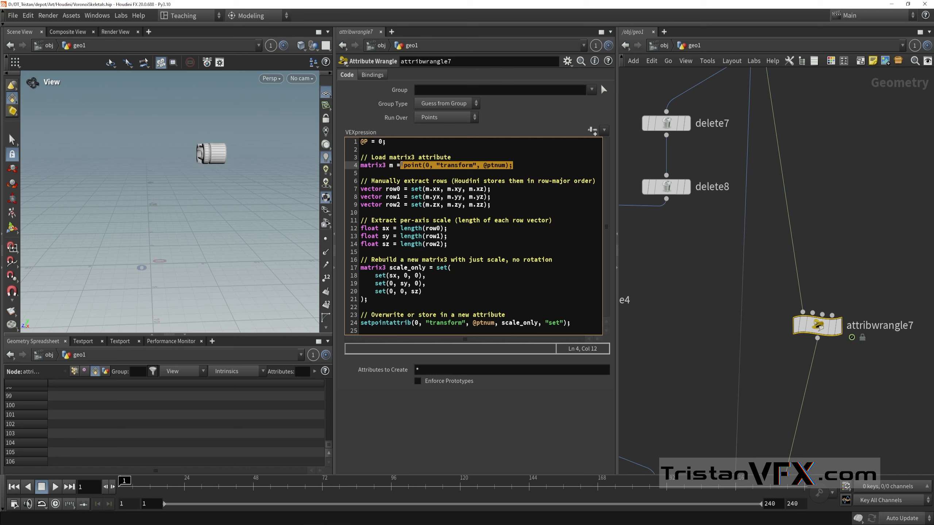
text(@t)
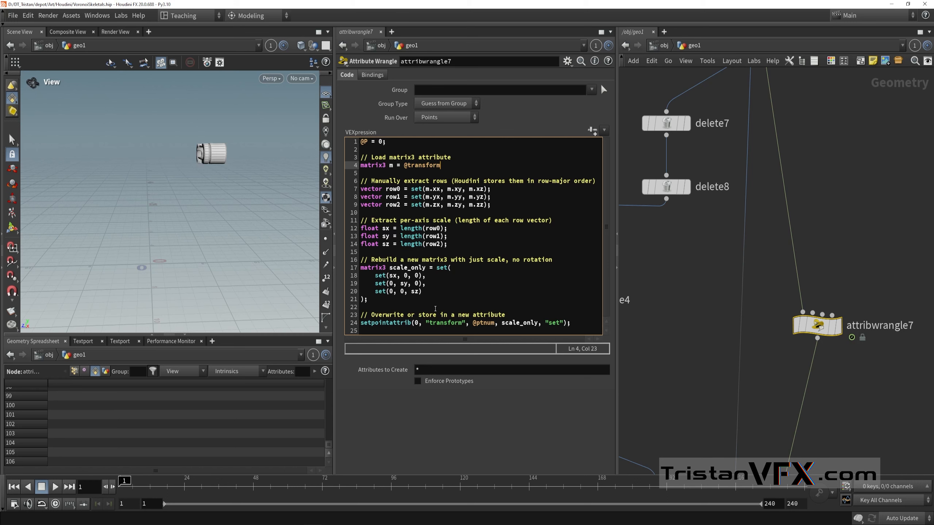
key(ctrl+z)
Step: Try replacing the beginning of the setpointattrib call on line 24 with @, and undo the edit
drag(426, 326, 352, 322)
text(@)
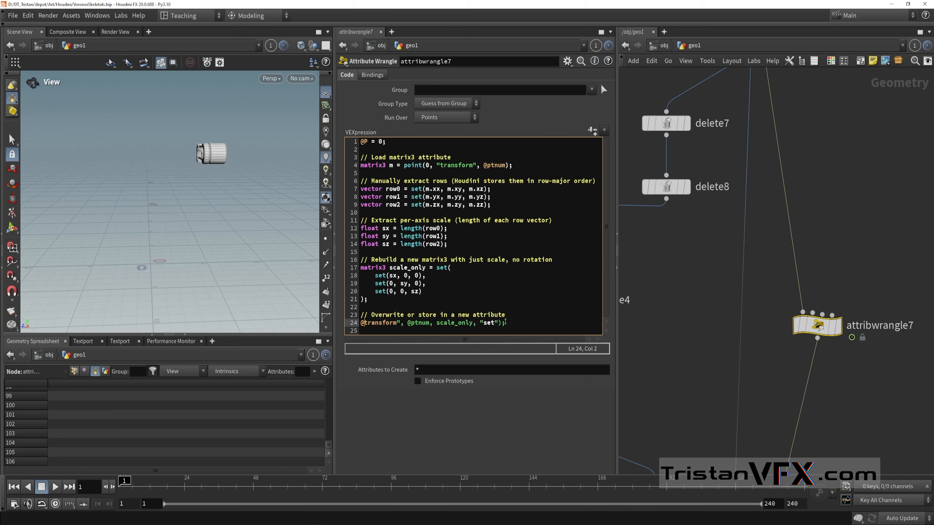
key(ctrl+z)
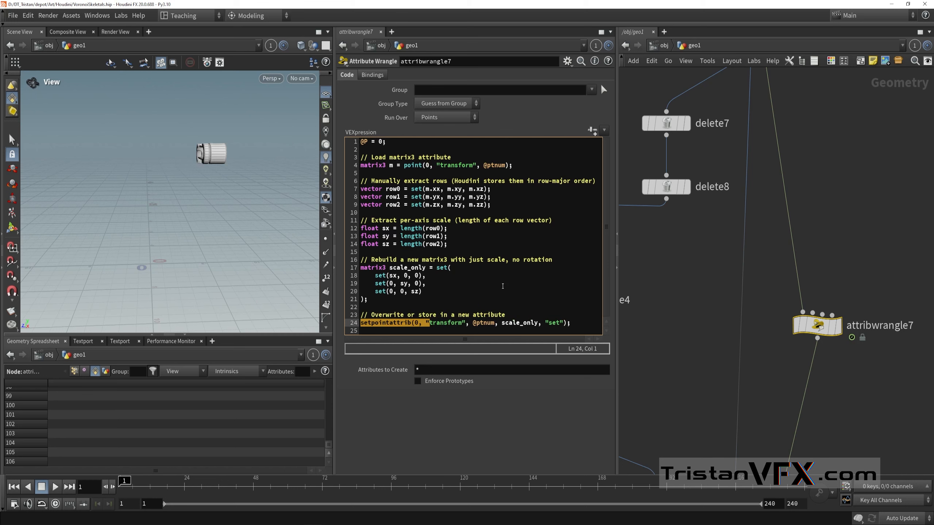
Step: Review the setpointattrib line and the matrix extraction and rebuild code on lines 6 to 21 of attribwrangle7
click(503, 286)
drag(573, 322, 364, 322)
click(471, 299)
drag(471, 300, 349, 181)
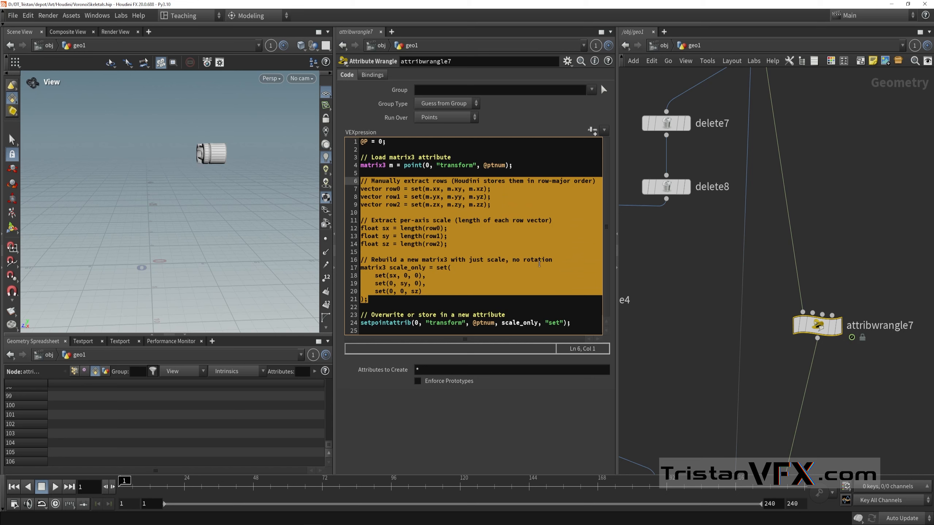
click(527, 253)
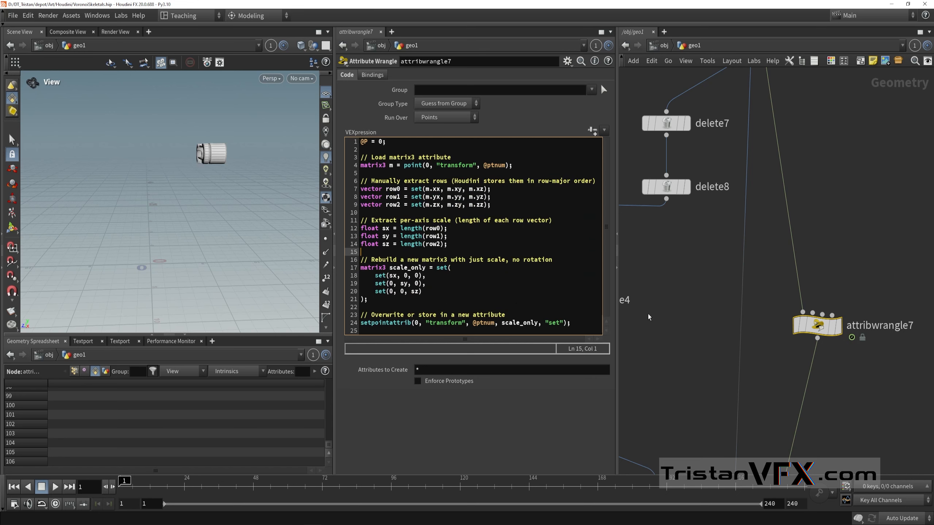
Step: Display bonedeform7 and bypass the split6, captureoverride2, split7, captureoverride3 and merge5 nodes that feed it
middle_drag(693, 328, 710, 296)
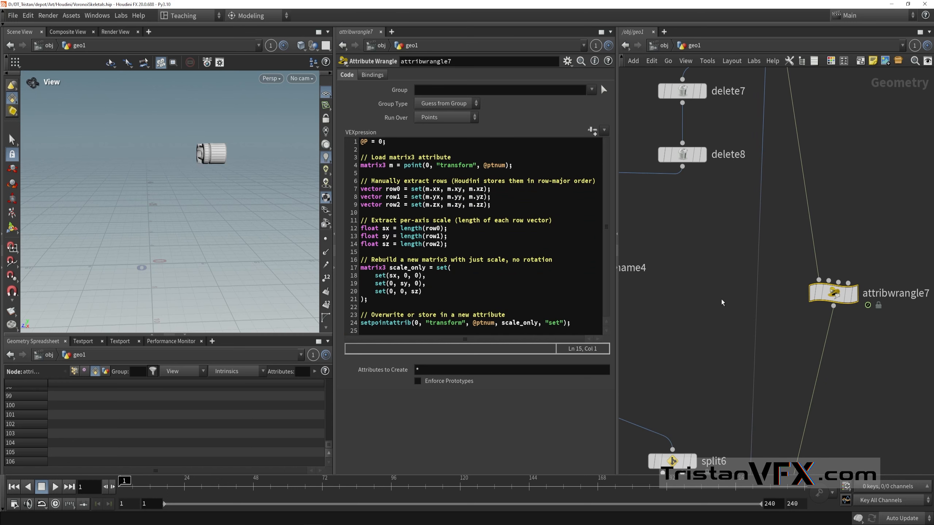
scroll(721, 302, down, 2)
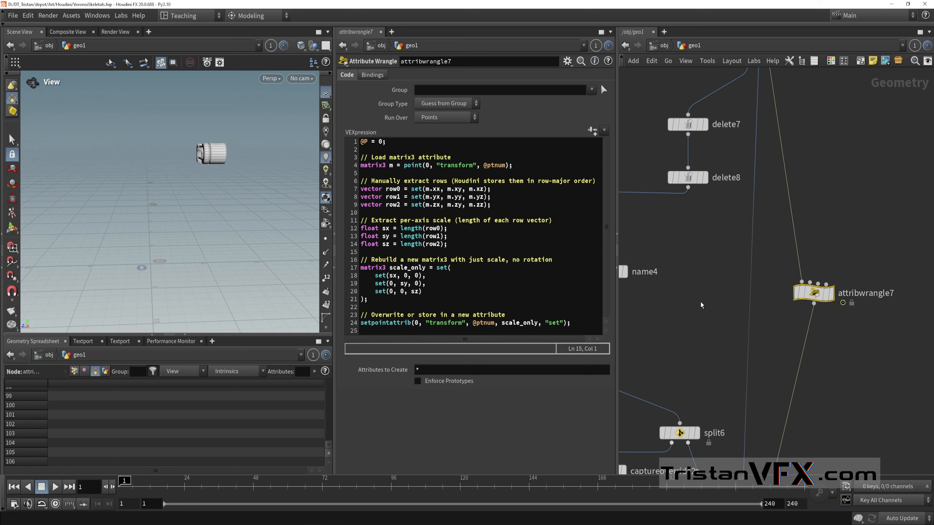
scroll(701, 305, down, 5)
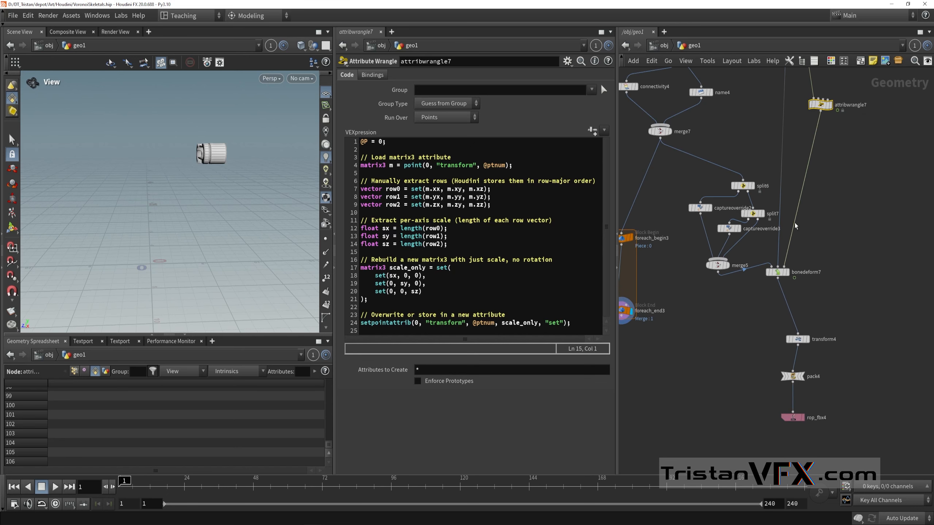
scroll(794, 224, up, 5)
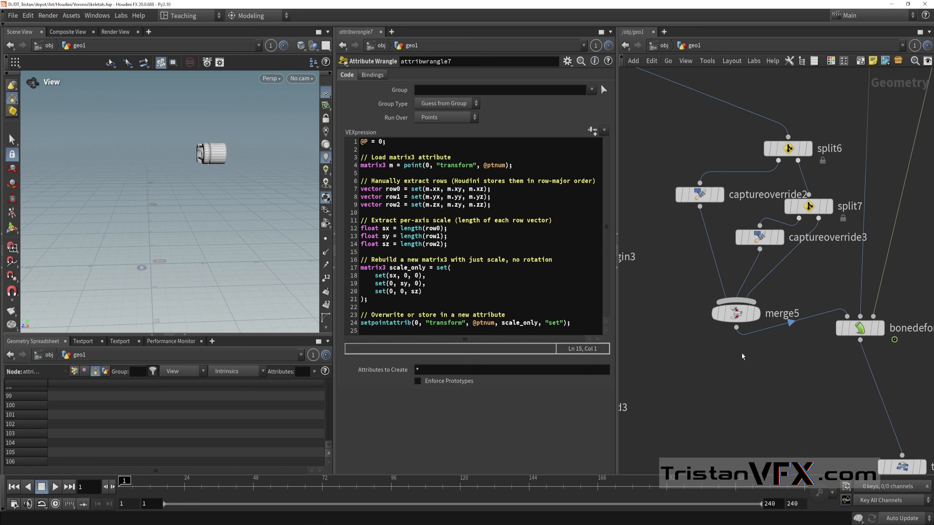
scroll(742, 356, down, 2)
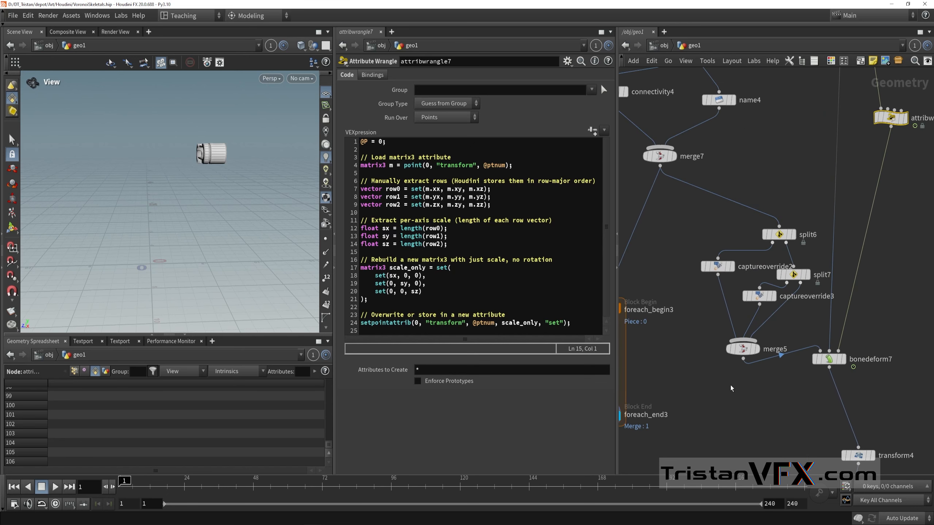
click(845, 359)
drag(689, 384, 769, 210)
click(658, 229)
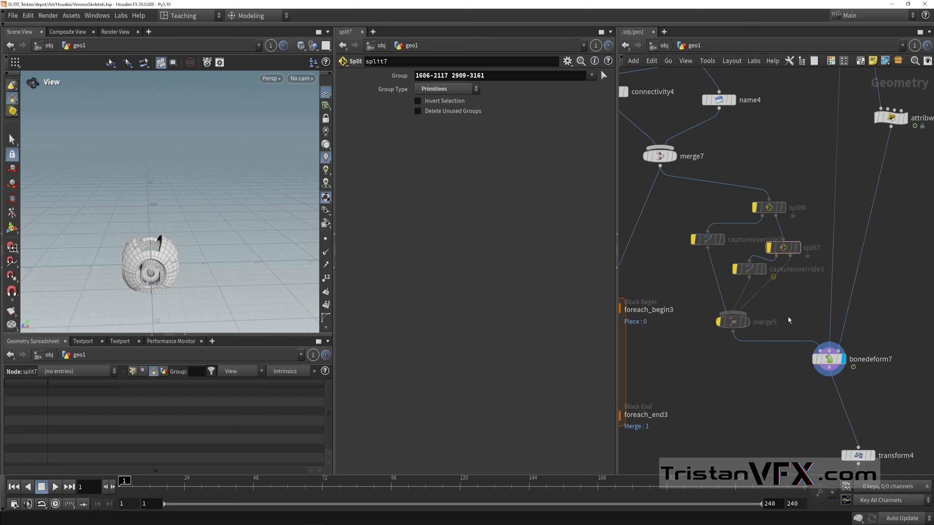
Step: Select bonedeform7 and examine its deformed robot mesh from several angles and distances
click(827, 358)
right_drag(155, 273, 180, 273)
drag(180, 272, 210, 235)
right_drag(209, 235, 222, 238)
drag(223, 238, 284, 234)
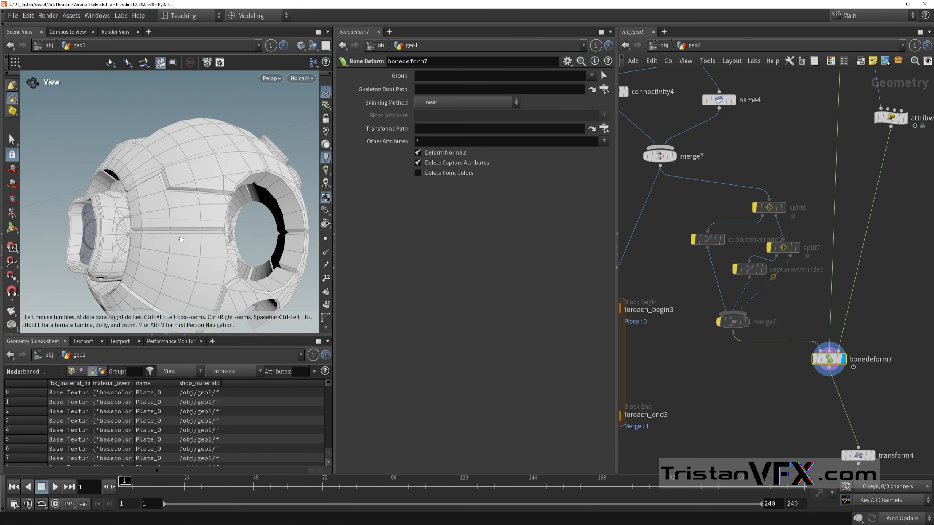
middle_drag(181, 240, 206, 237)
right_drag(206, 237, 179, 236)
drag(178, 236, 143, 237)
middle_drag(144, 237, 203, 235)
drag(203, 236, 191, 233)
right_drag(191, 232, 181, 222)
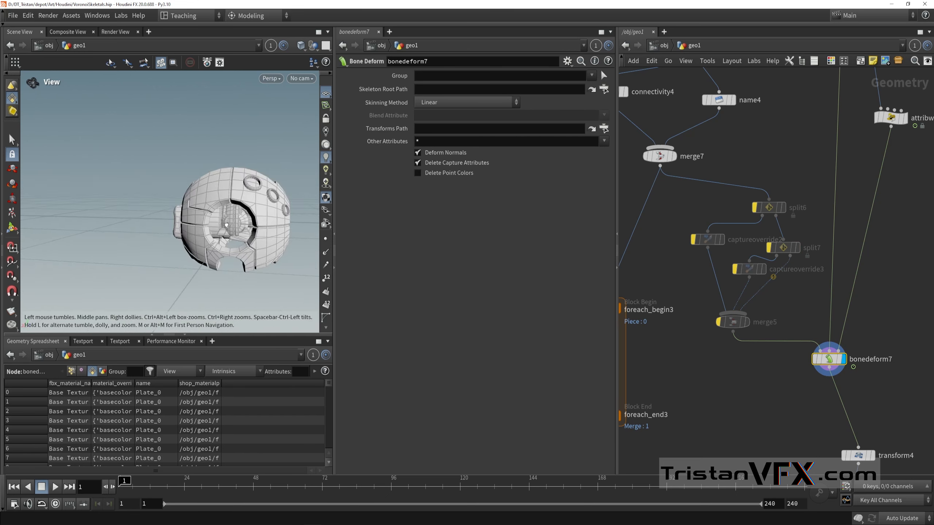
drag(180, 222, 214, 216)
Step: Wire the output of bonedeform7 into foreach_begin3 and display foreach_end3 with its parameters open
scroll(797, 335, down, 2)
middle_drag(745, 372, 799, 356)
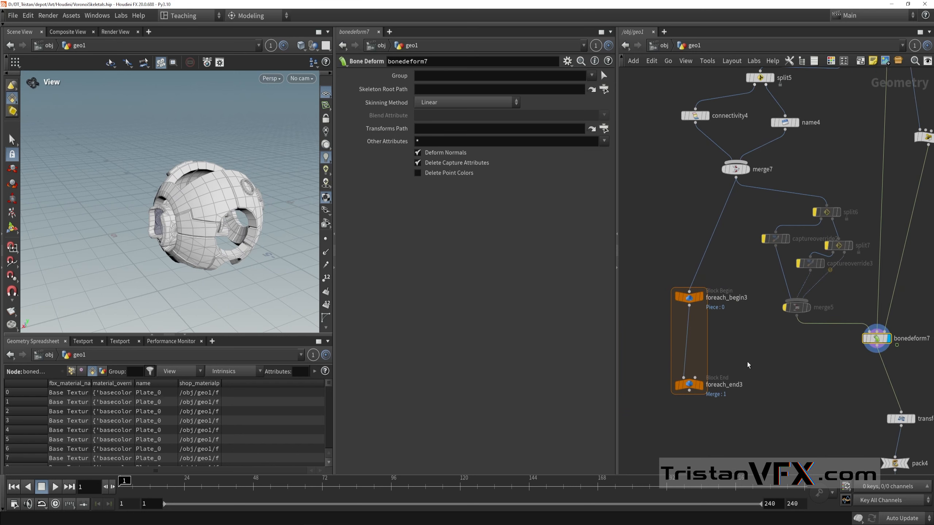
drag(746, 347, 853, 202)
middle_drag(803, 354, 804, 313)
click(818, 308)
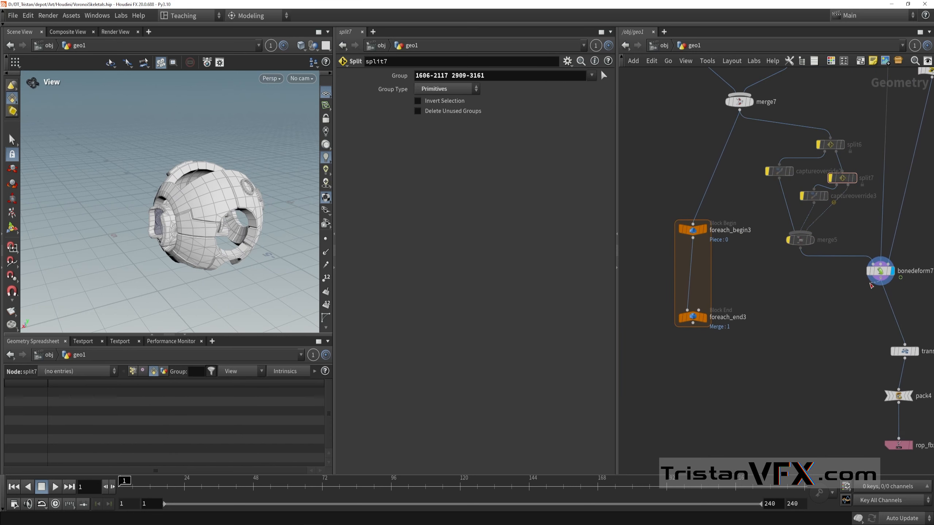
drag(879, 283, 706, 217)
click(692, 317)
click(703, 317)
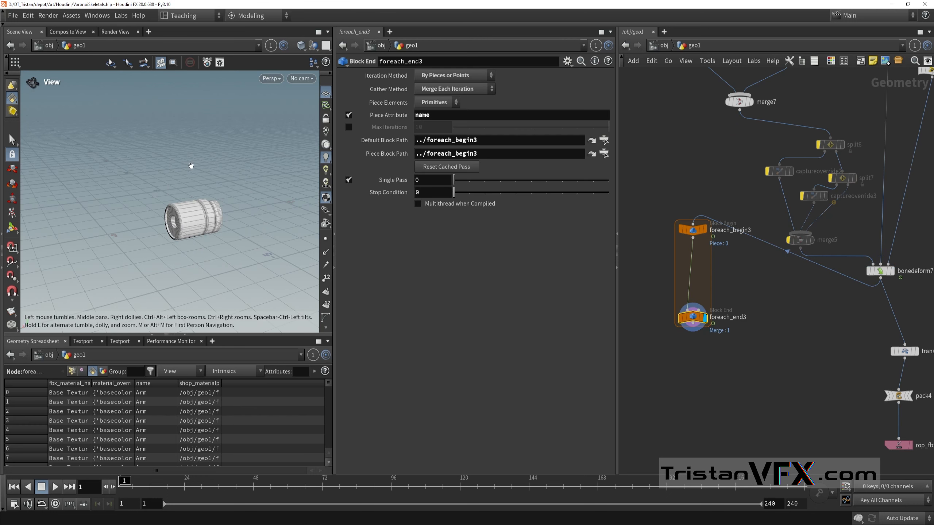
Step: Set the Single Pass of foreach_end3 to 2 and examine the isolated piece
drag(455, 180, 482, 180)
drag(197, 230, 181, 211)
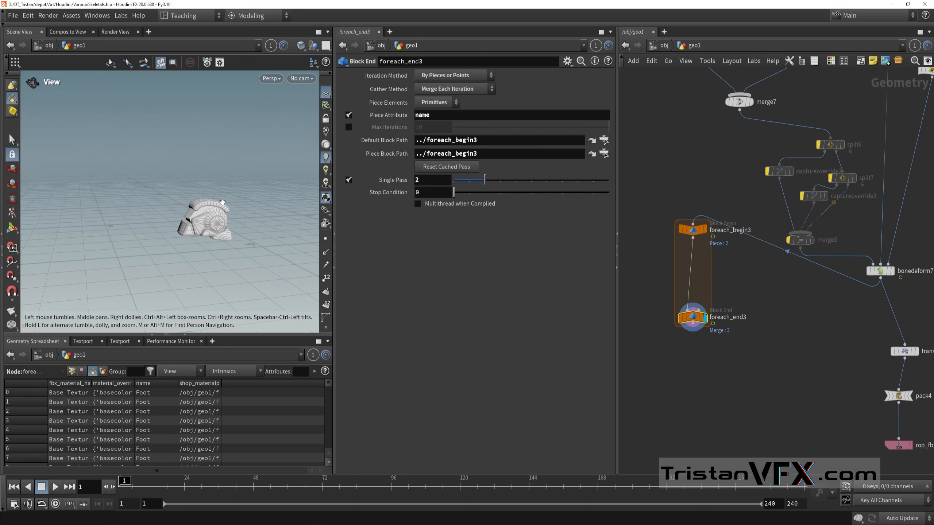
right_drag(190, 177, 263, 206)
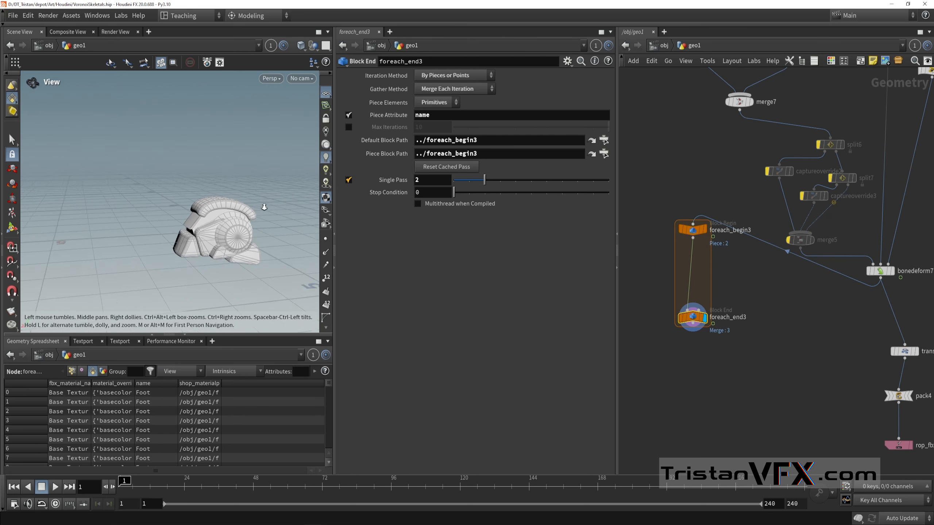
drag(263, 207, 228, 226)
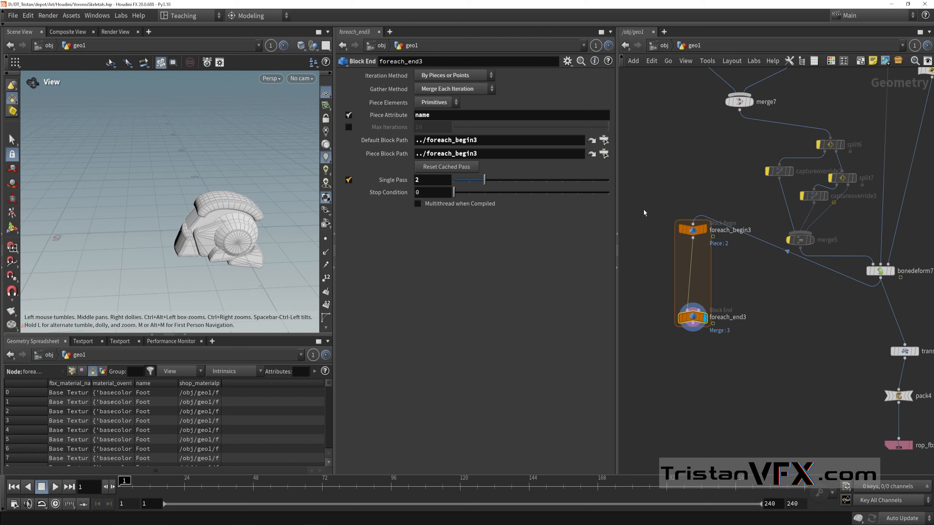
Step: Reconnect the input of foreach_begin3 to the output of merge7 in place of bonedeform7
middle_drag(732, 164, 737, 194)
middle_drag(732, 158, 735, 176)
scroll(735, 176, up, 1)
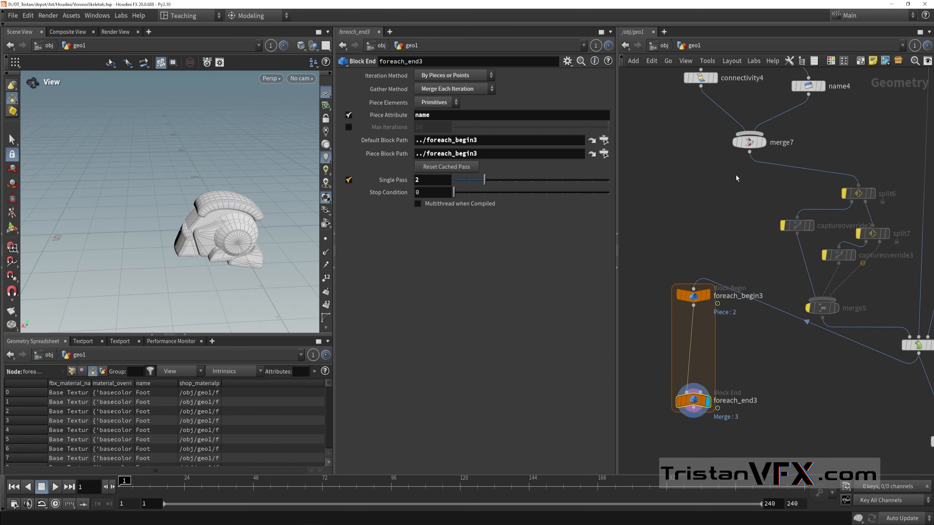
scroll(735, 178, up, 1)
drag(752, 147, 739, 178)
drag(705, 231, 685, 310)
middle_drag(681, 300, 697, 279)
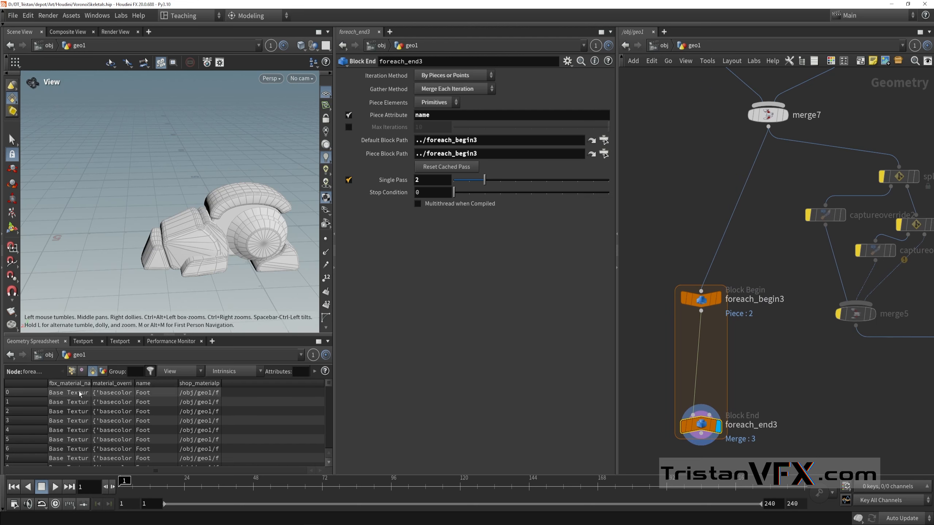
Step: Examine the point attributes of foreach_end3 in the geometry spreadsheet, widening the boneCapture region column to read the joint names
click(72, 371)
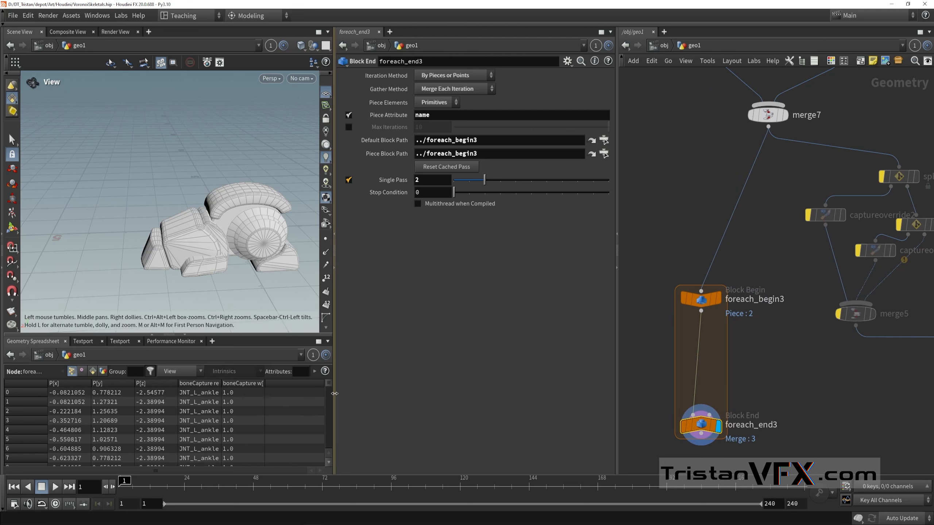
drag(334, 393, 365, 394)
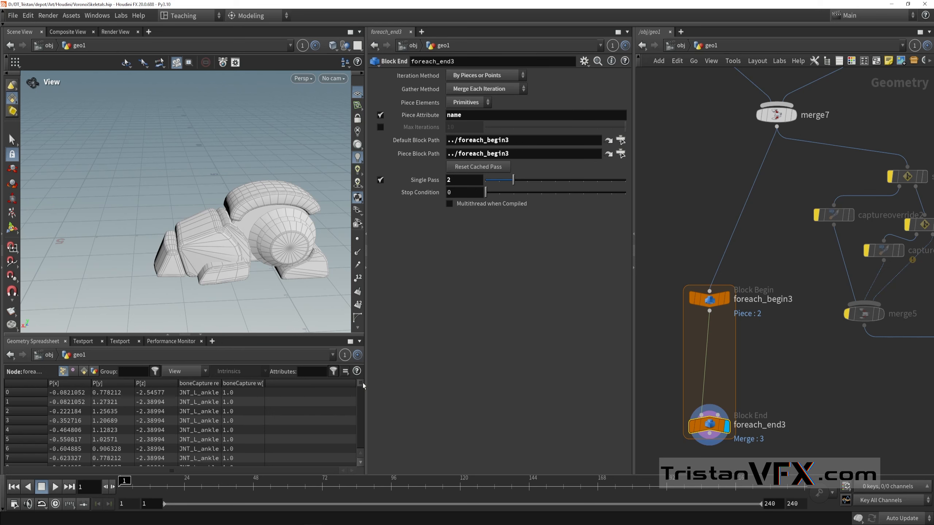
scroll(362, 384, down, 20)
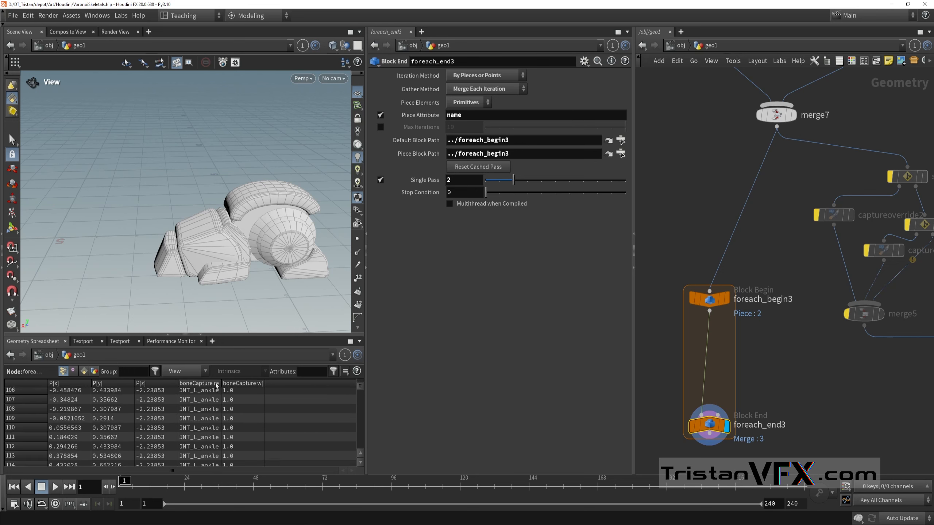
drag(221, 383, 265, 383)
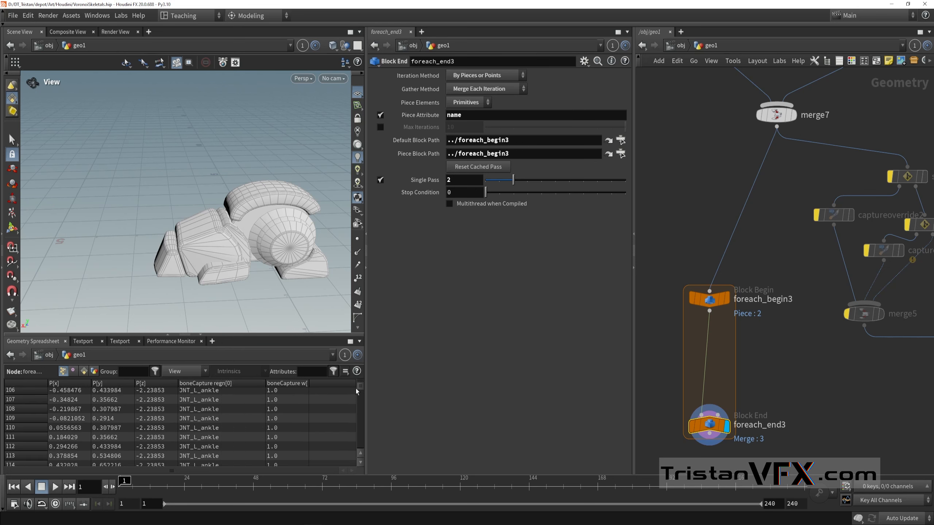
scroll(360, 387, down, 20)
mouse_move(362, 392)
mouse_down()
mouse_move(359, 453)
mouse_move(364, 382)
mouse_move(370, 406)
mouse_move(370, 386)
mouse_up()
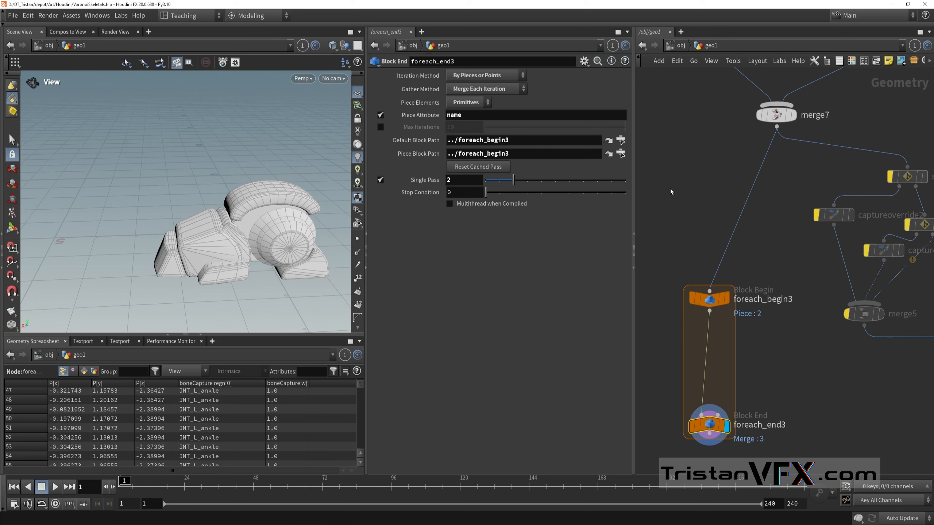
Step: Turn off the bypass on split6, captureoverride2, split7, captureoverride3 and merge5
scroll(674, 225, down, 4)
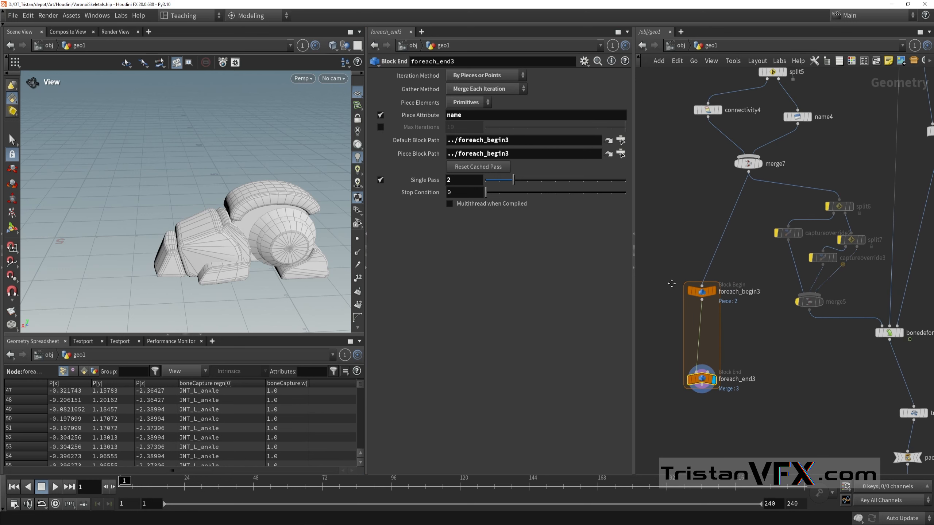
middle_drag(803, 378, 782, 383)
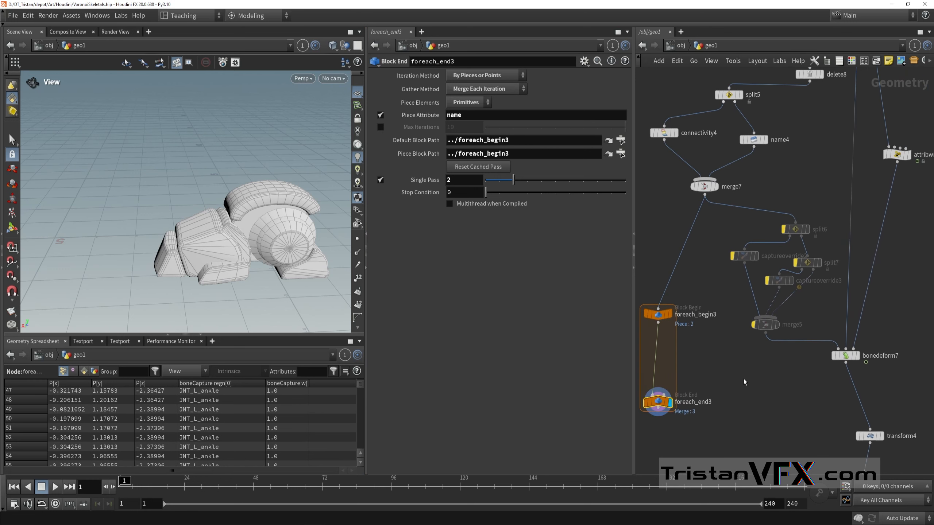
drag(729, 374, 817, 212)
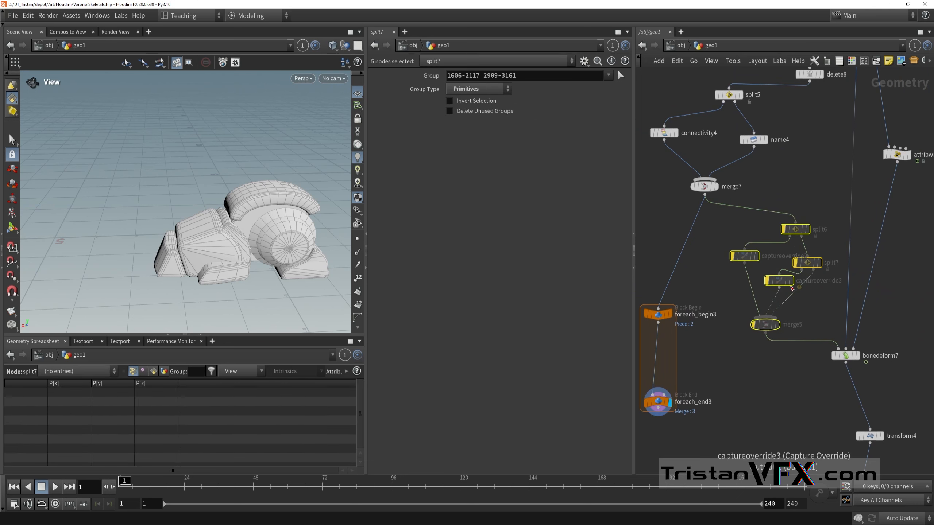
scroll(795, 269, up, 3)
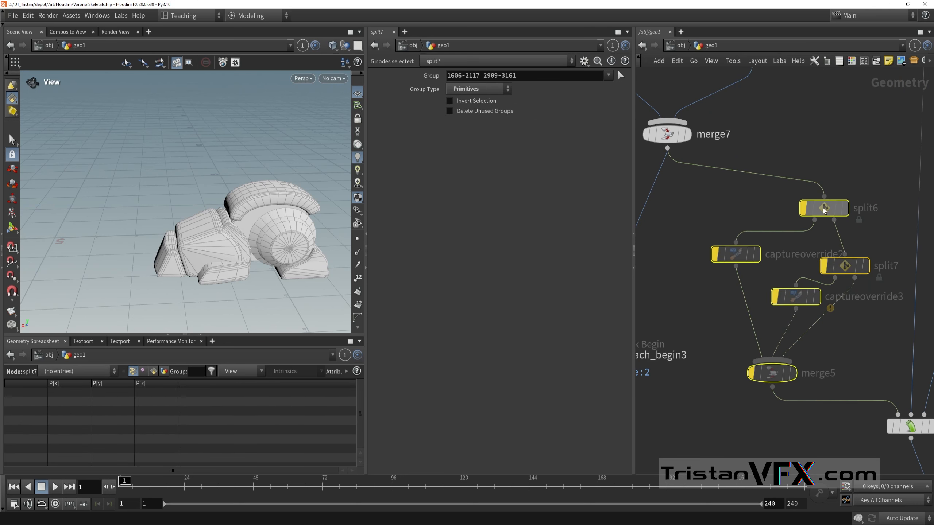
mouse_move(805, 184)
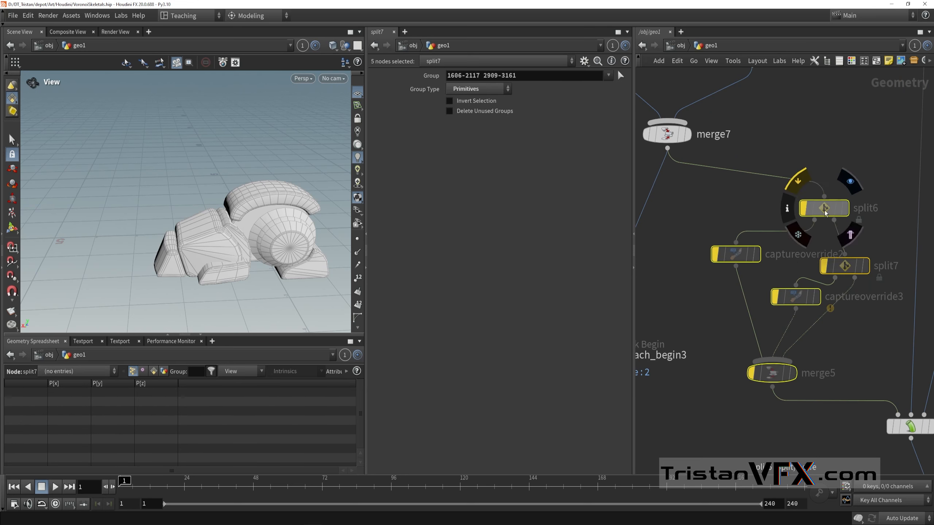
click(795, 185)
scroll(809, 212, down, 3)
drag(741, 216, 837, 233)
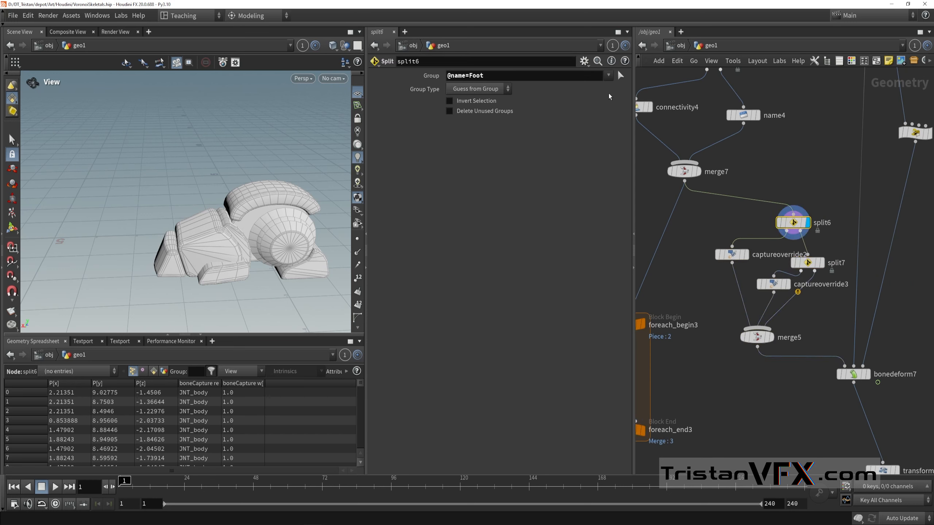
drag(493, 76, 470, 76)
middle_drag(696, 174, 715, 205)
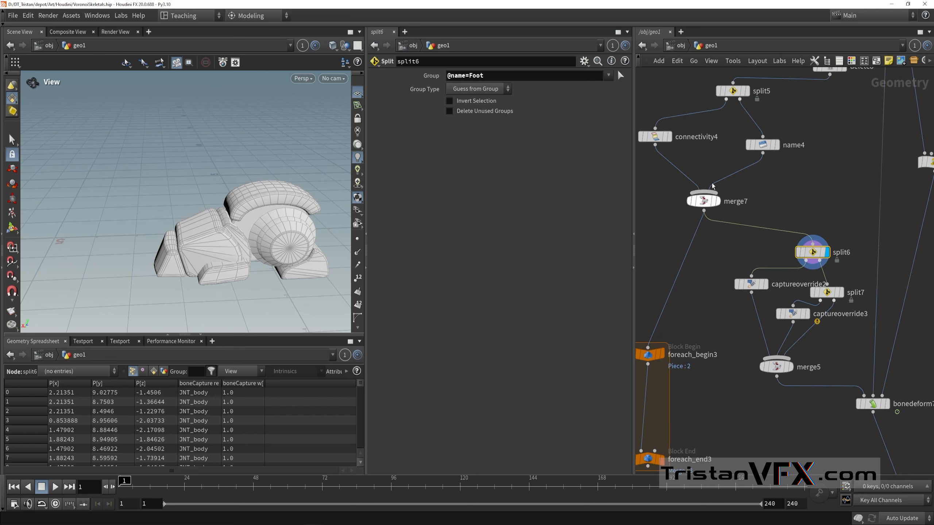
click(751, 143)
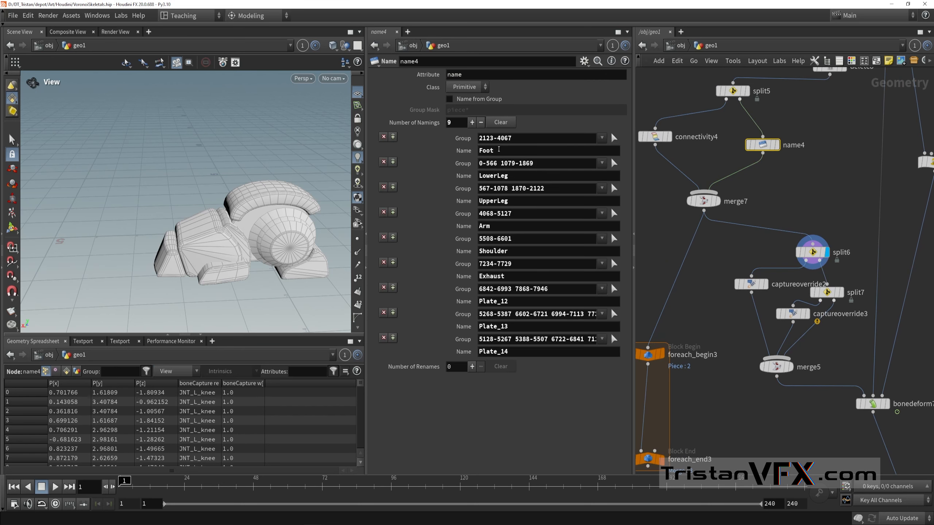
click(812, 253)
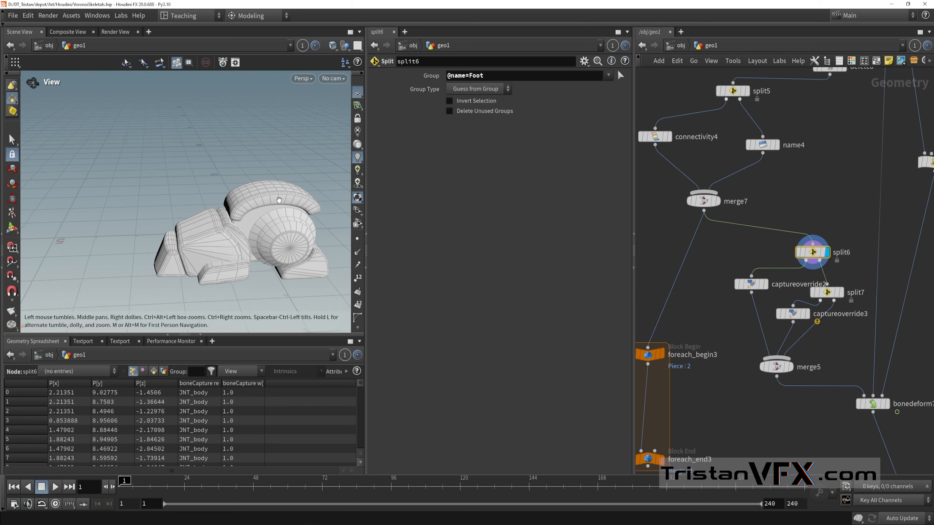
Step: Shift split7 and captureoverride2 slightly apart in the network and display captureoverride2
scroll(847, 296, up, 2)
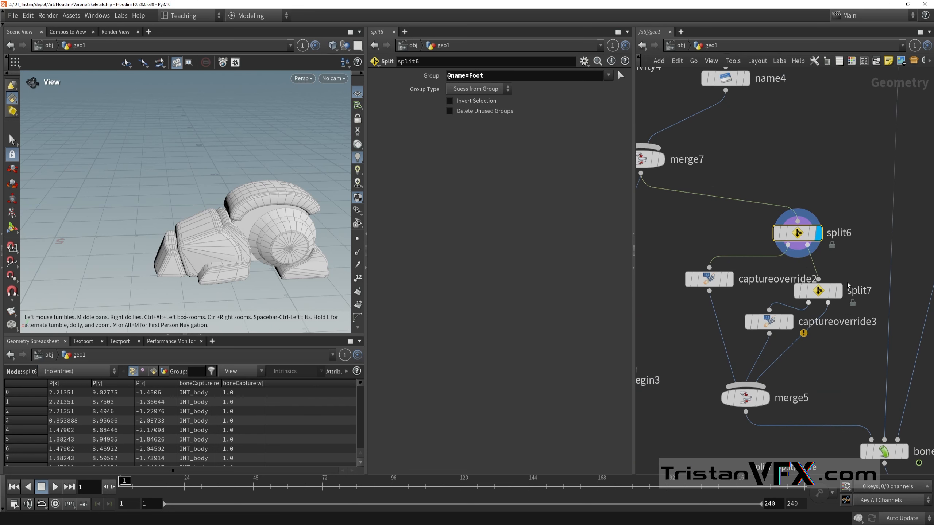
drag(819, 291, 827, 291)
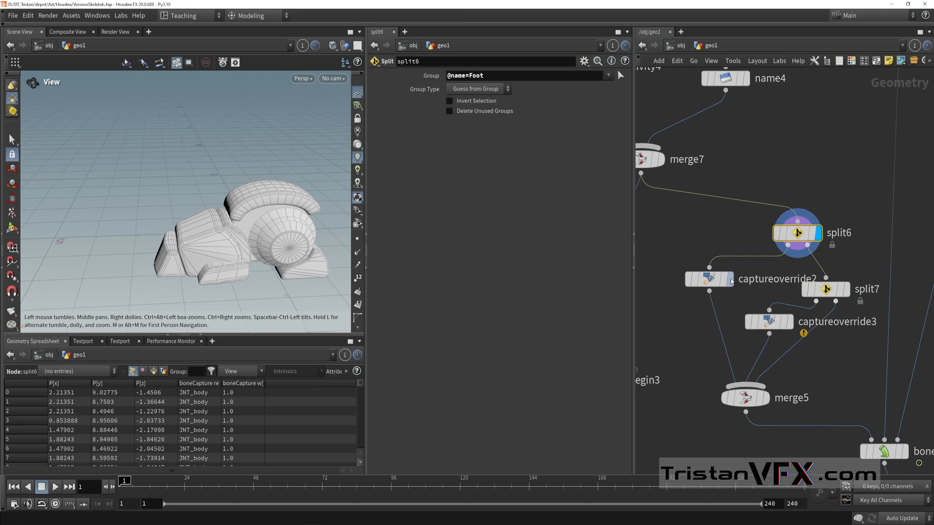
mouse_move(712, 282)
drag(713, 285, 694, 270)
click(716, 238)
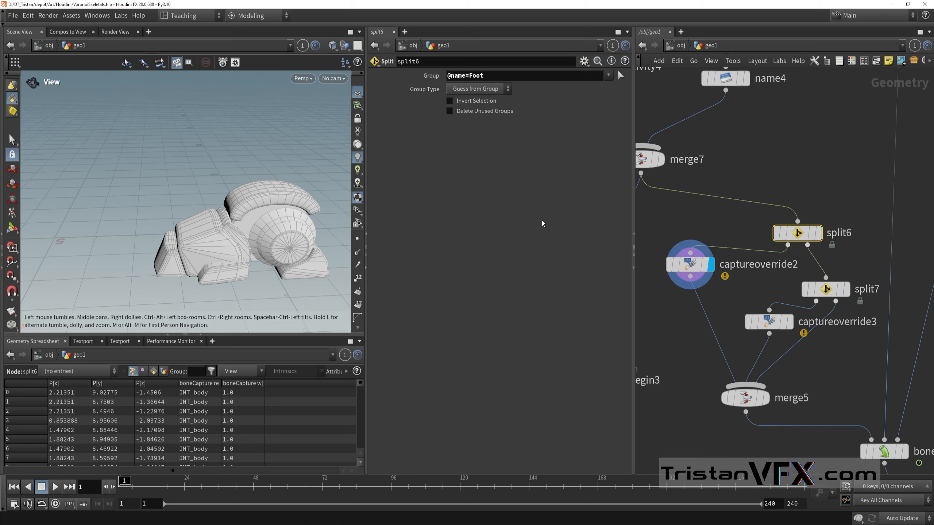
Step: Select captureoverride2 and examine the capture region colours on the foot parts with its Capture Override viewport tool
right_drag(275, 214, 188, 211)
drag(187, 211, 212, 218)
click(704, 268)
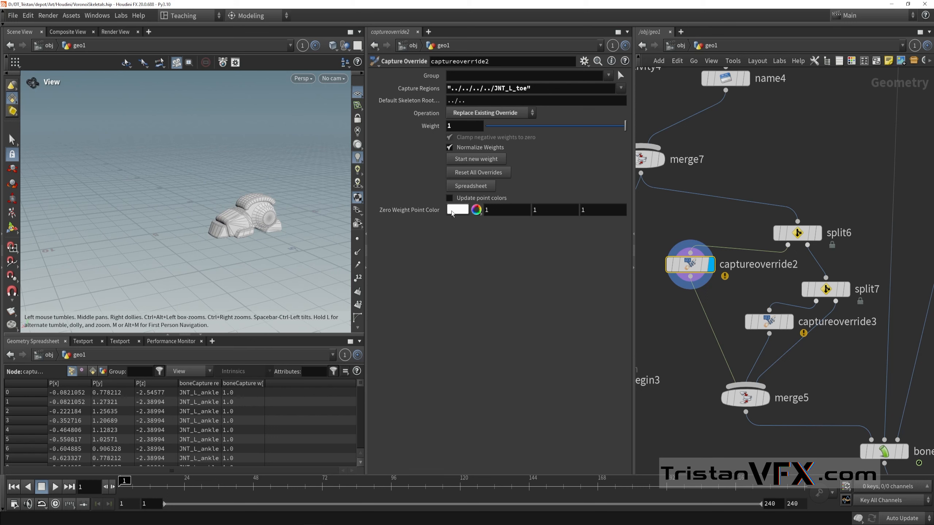
key(Return)
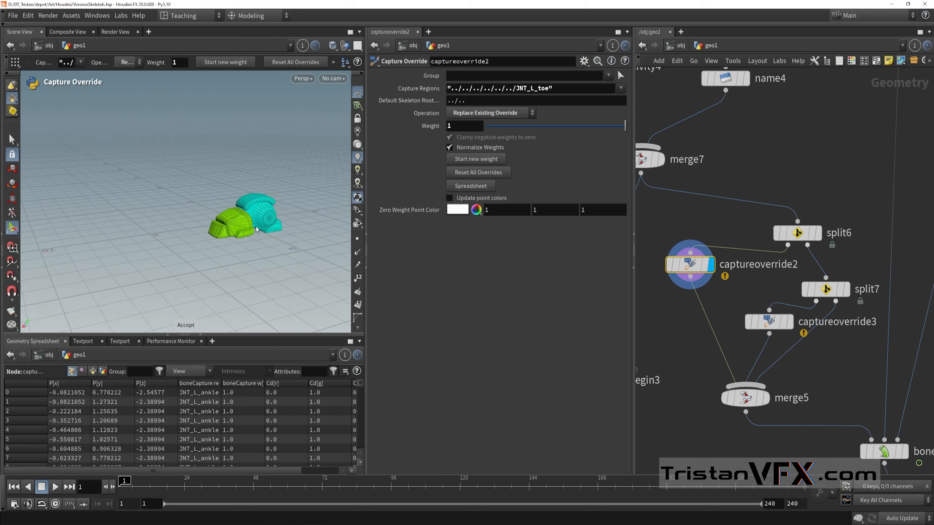
scroll(241, 216, up, 6)
alt+middle_drag(246, 215, 212, 223)
drag(213, 224, 204, 217)
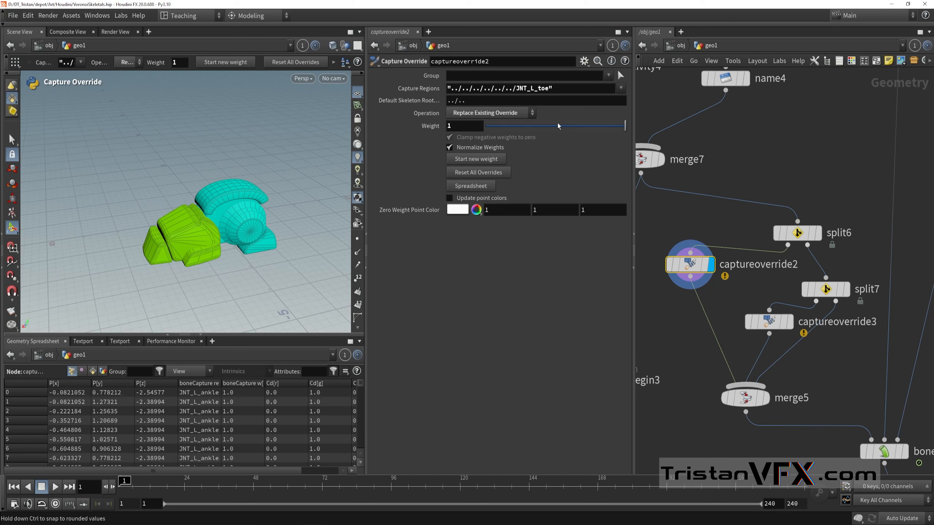
mouse_move(625, 126)
mouse_down()
mouse_move(581, 126)
mouse_move(626, 127)
mouse_up()
scroll(217, 185, down, 3)
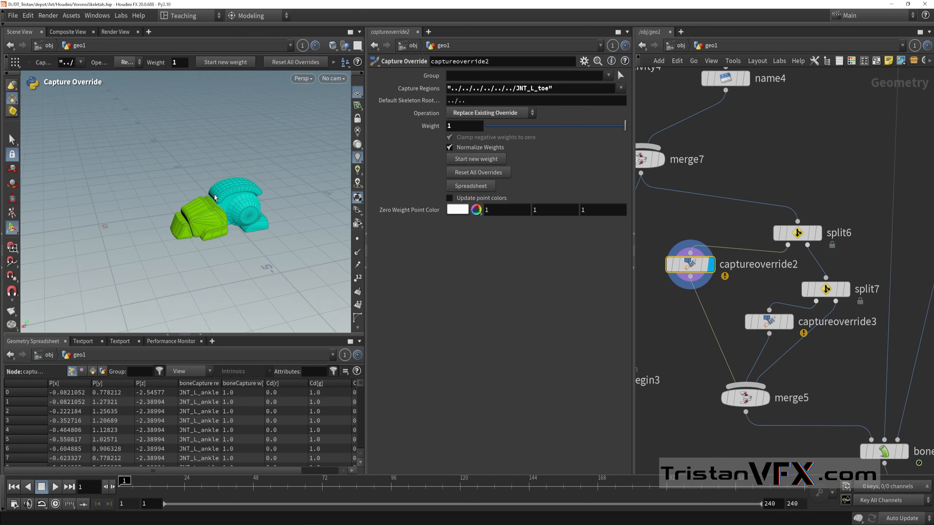
key(Escape)
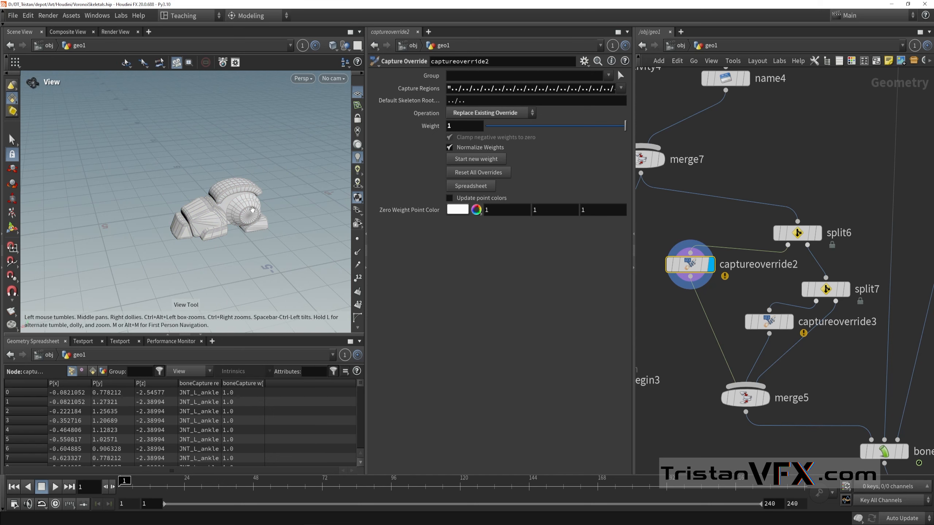
Step: Set the Capture Regions of captureoverride2 to "JNT_L_toe", leaving its Operation on Replace Existing Override
key(Return)
click(507, 115)
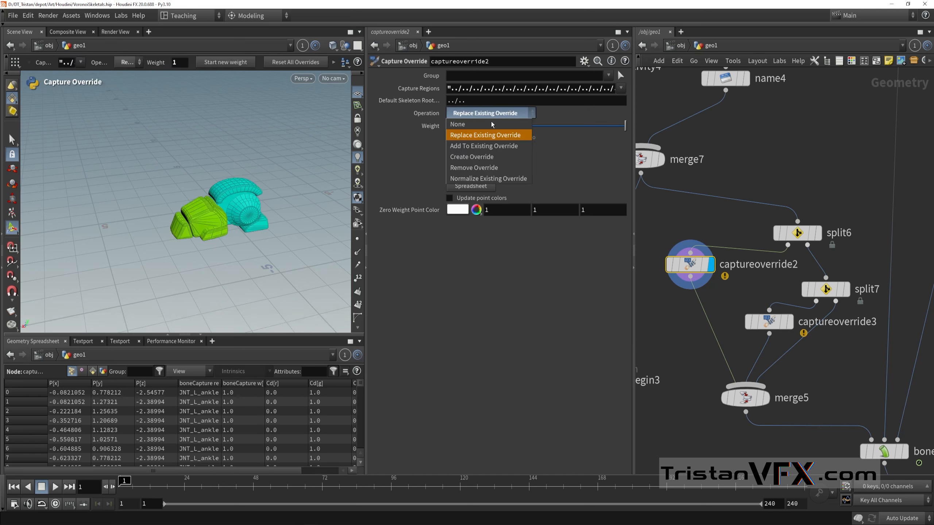
click(628, 92)
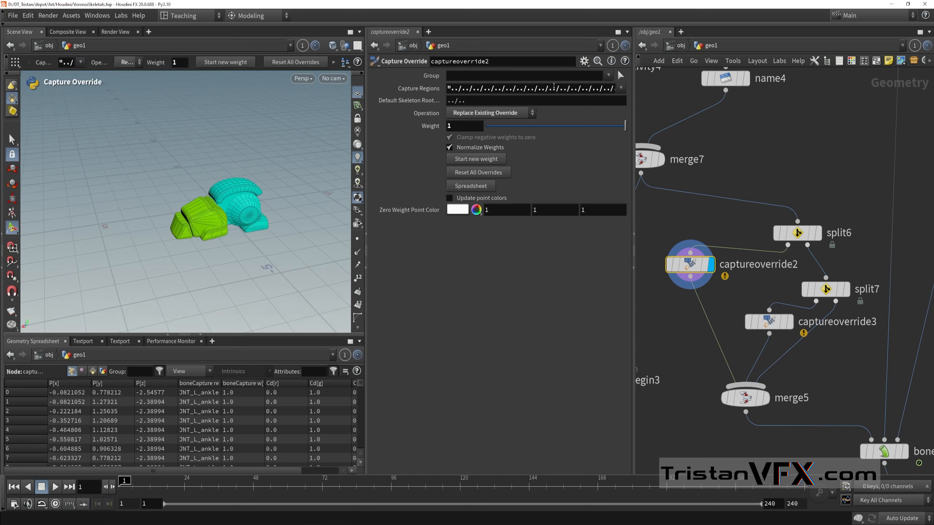
click(620, 89)
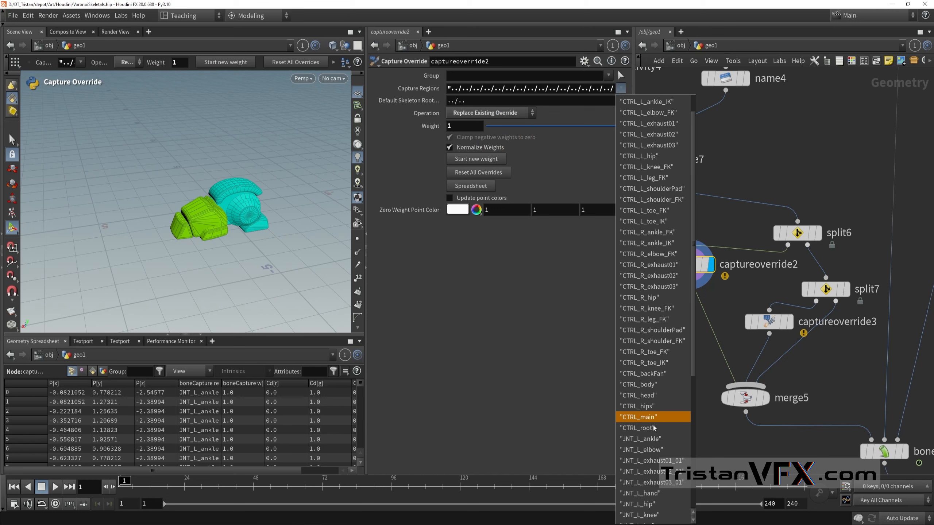
scroll(654, 452, down, 3)
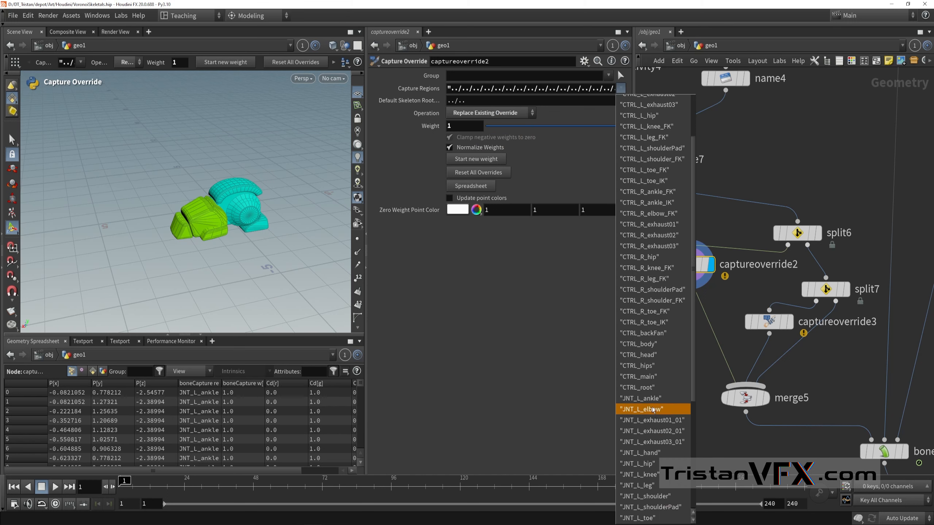
scroll(653, 408, down, 3)
click(650, 416)
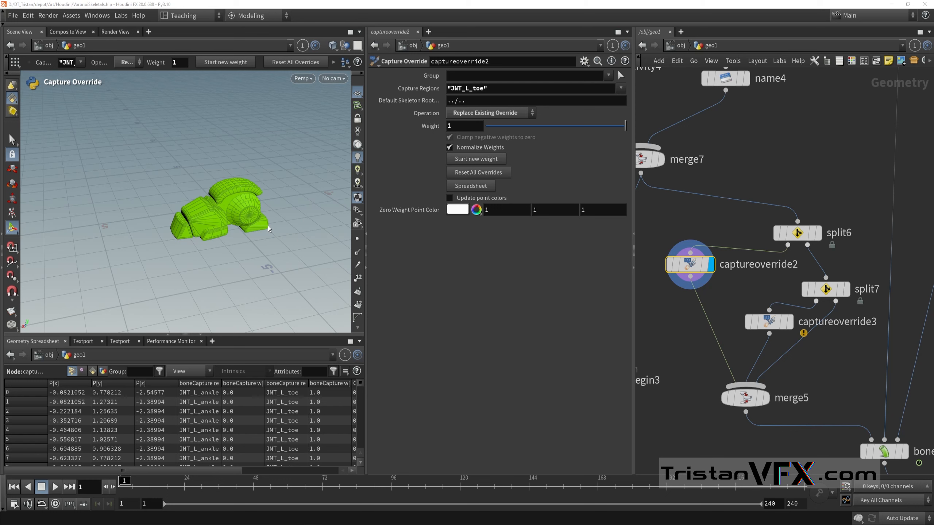
Step: Display foreach_end3 and inspect the foot piece alongside the capture override branch that feeds bonedeform7
scroll(709, 347, down, 3)
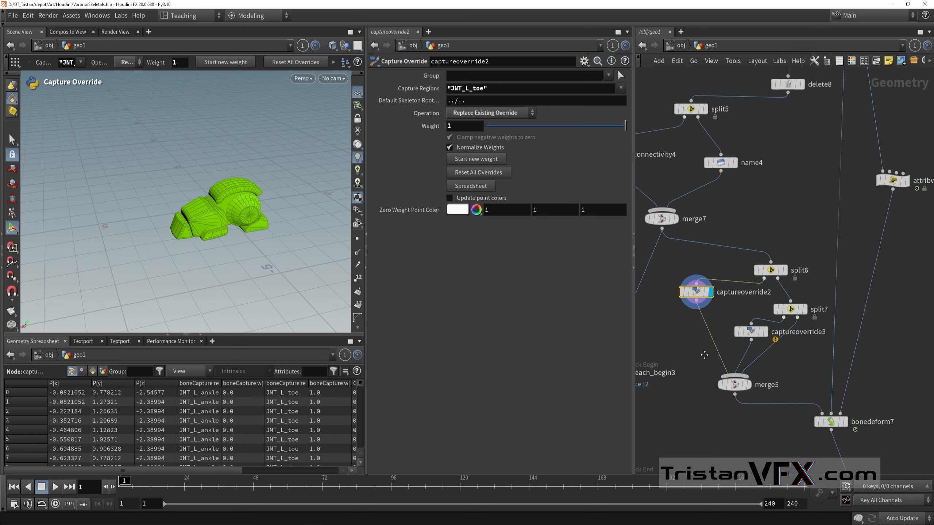
middle_drag(683, 415, 746, 281)
drag(874, 285, 687, 226)
alt+drag(187, 206, 198, 267)
scroll(246, 198, up, 3)
scroll(255, 243, down, 3)
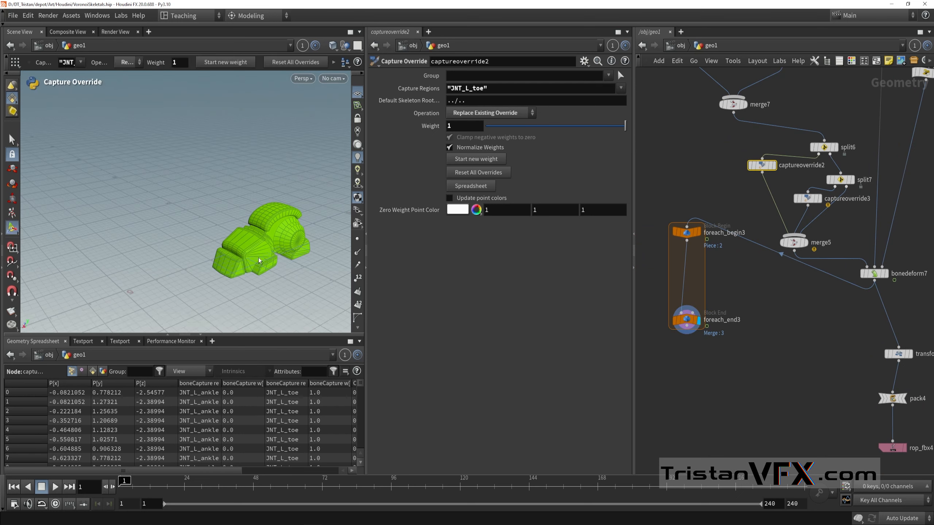
alt+middle_drag(254, 249, 184, 216)
middle_drag(801, 313, 780, 356)
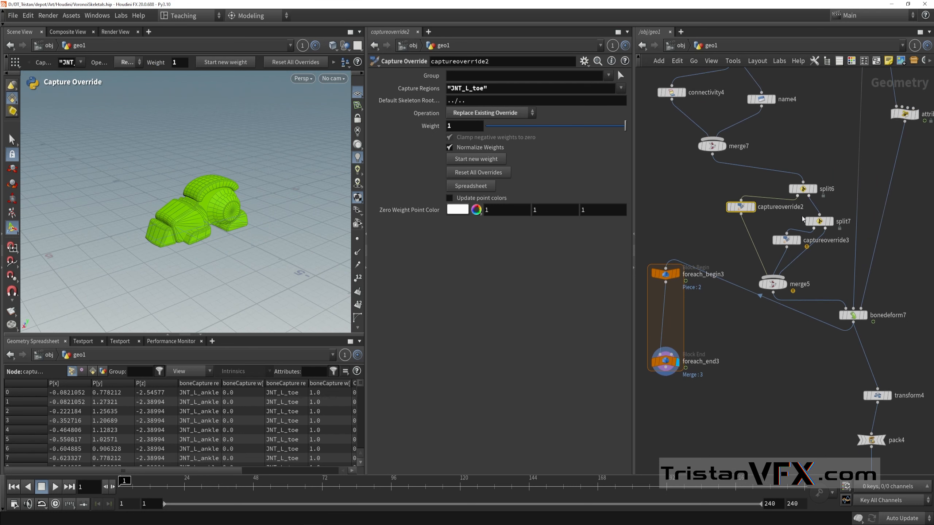
scroll(806, 229, up, 3)
middle_drag(854, 264, 877, 280)
scroll(873, 264, down, 1)
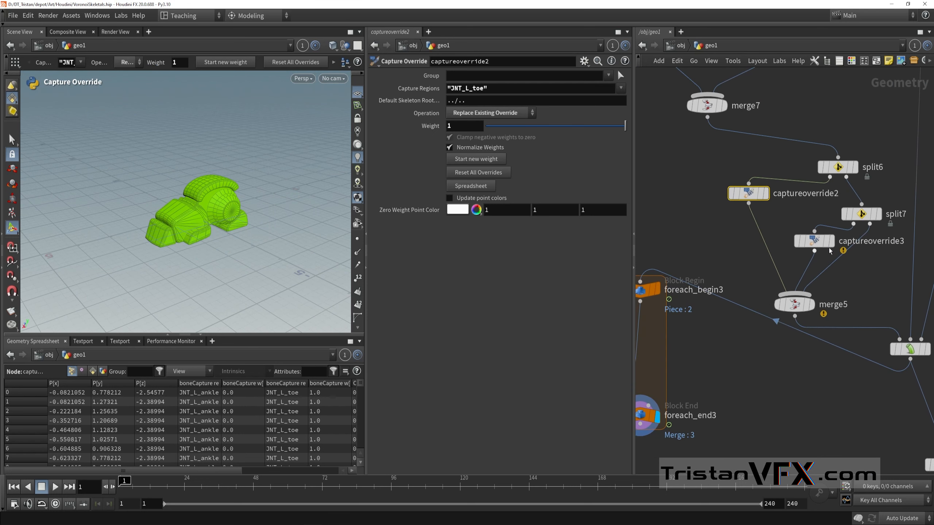
Step: Display captureoverride3 and frame its ball-ended leg part in the viewport
click(828, 229)
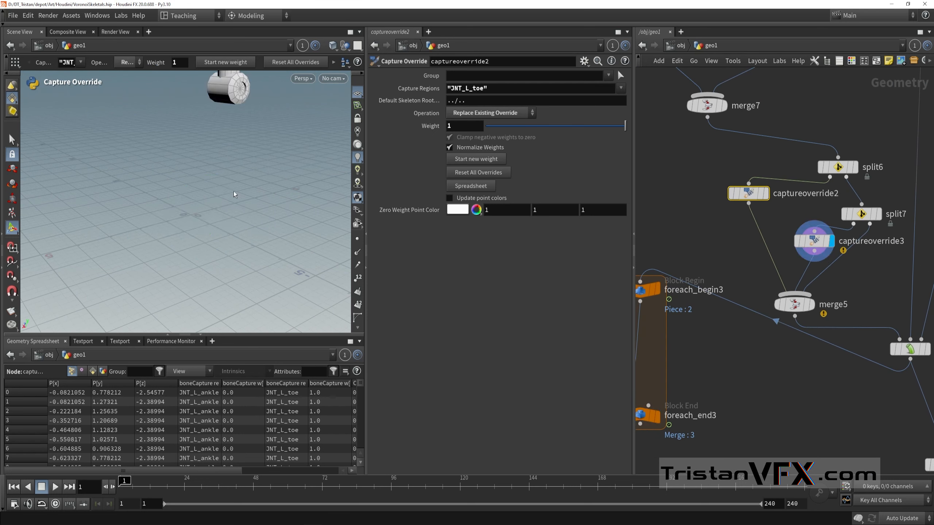
alt+middle_drag(240, 156, 256, 171)
scroll(256, 171, down, 2)
alt+drag(256, 171, 248, 198)
alt+middle_drag(248, 198, 222, 236)
middle_drag(844, 304, 846, 259)
scroll(846, 259, down, 1)
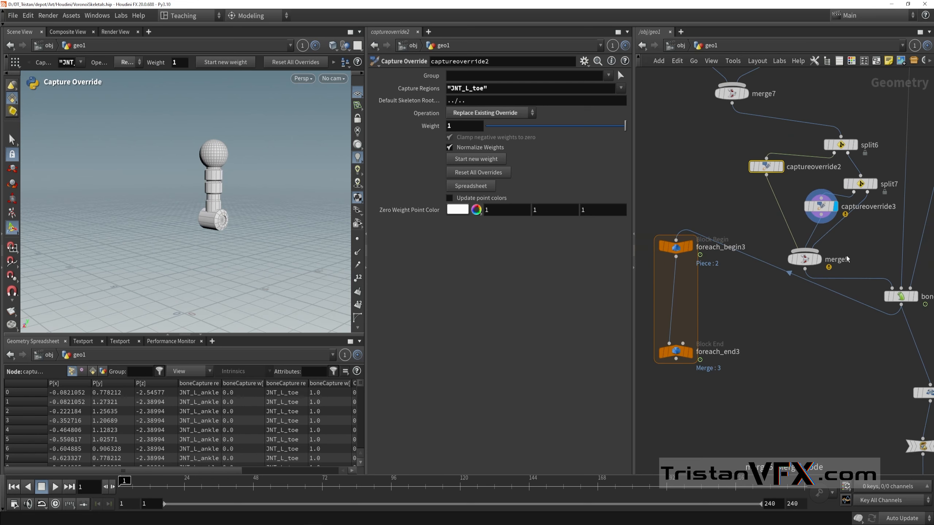
scroll(849, 269, up, 1)
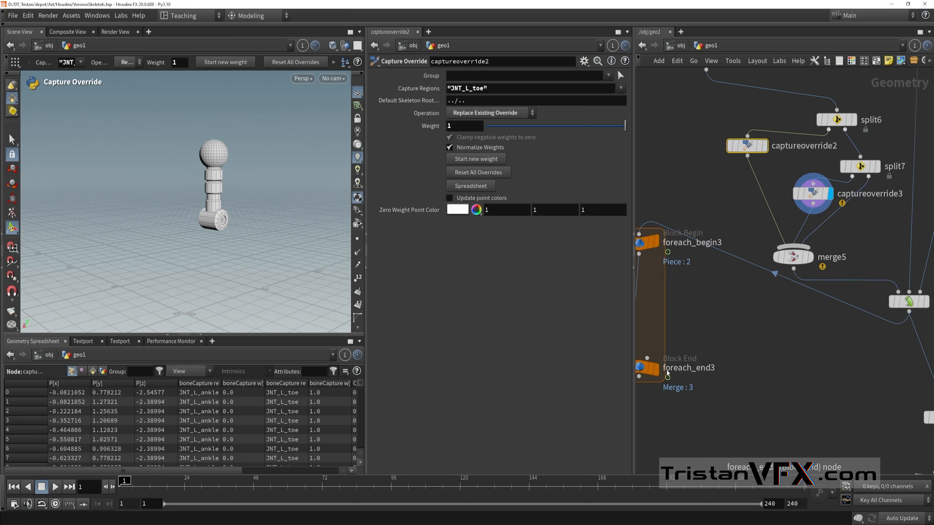
Step: Display foreach_end3, set its Single Pass to 20 and examine the ball-ended leg piece from several angles
click(654, 367)
middle_drag(736, 359, 838, 319)
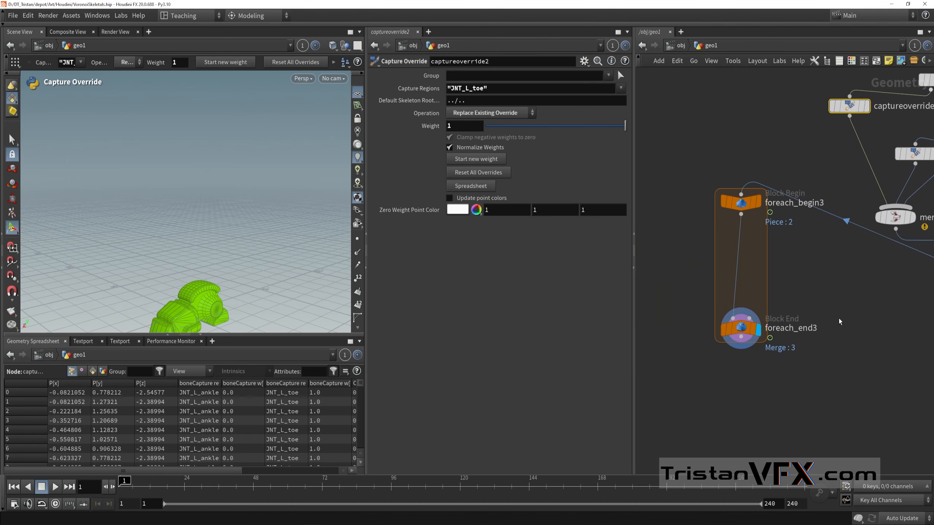
drag(696, 403, 768, 299)
drag(511, 181, 622, 180)
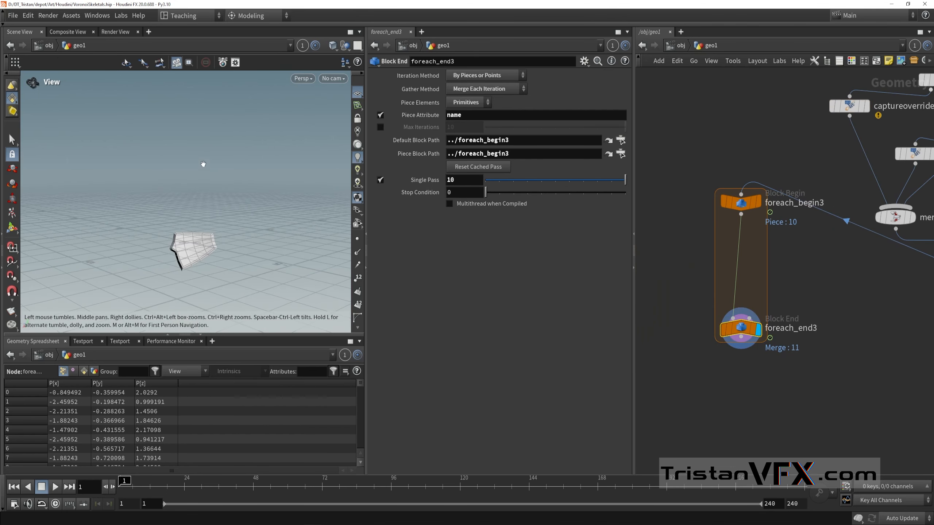
middle_drag(429, 177, 481, 175)
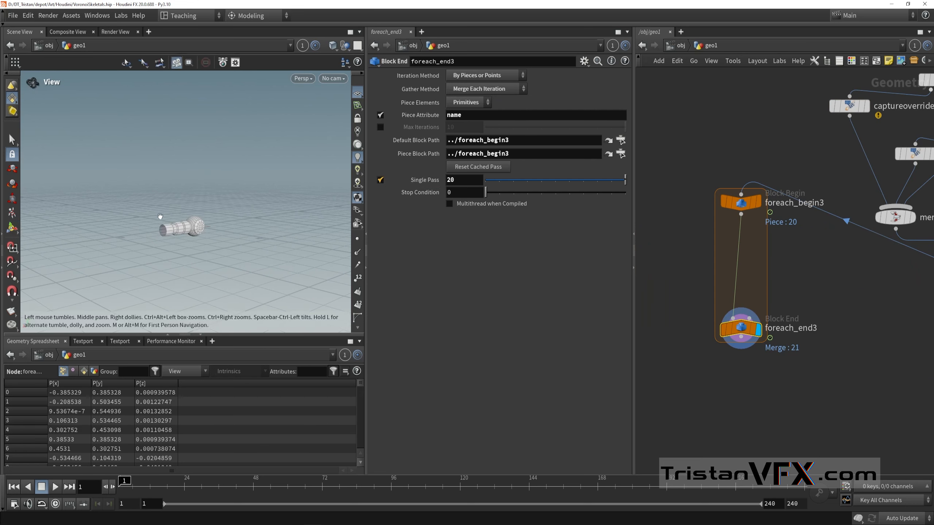
alt+drag(159, 217, 217, 239)
alt+right_drag(217, 239, 330, 234)
alt+middle_drag(330, 234, 323, 254)
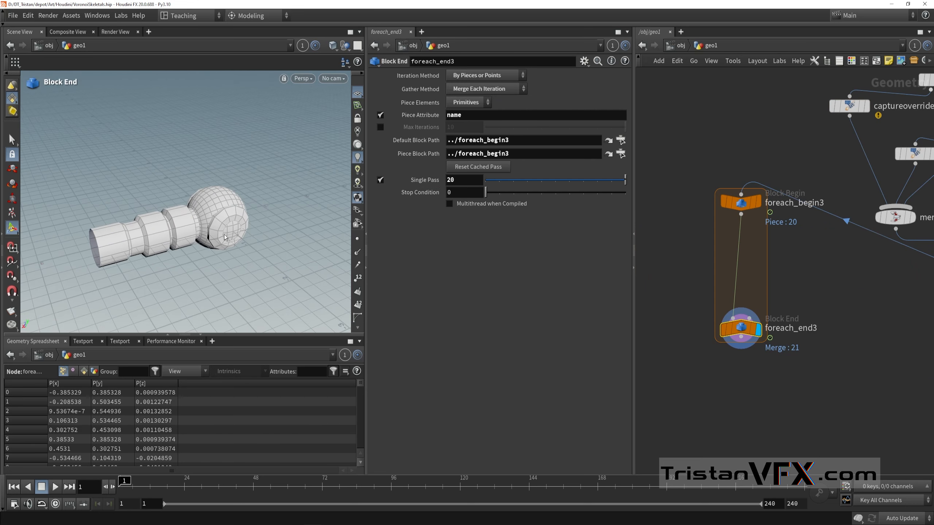
drag(257, 229, 273, 225)
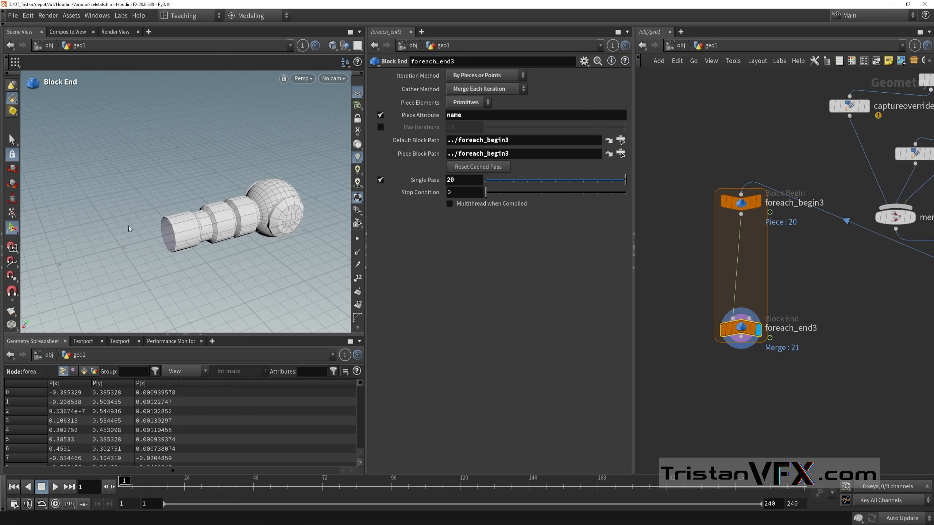
Step: Select and display captureoverride3, briefly comparing it with the output of captureoverride2
scroll(871, 279, down, 3)
middle_drag(871, 279, 774, 318)
scroll(808, 227, up, 5)
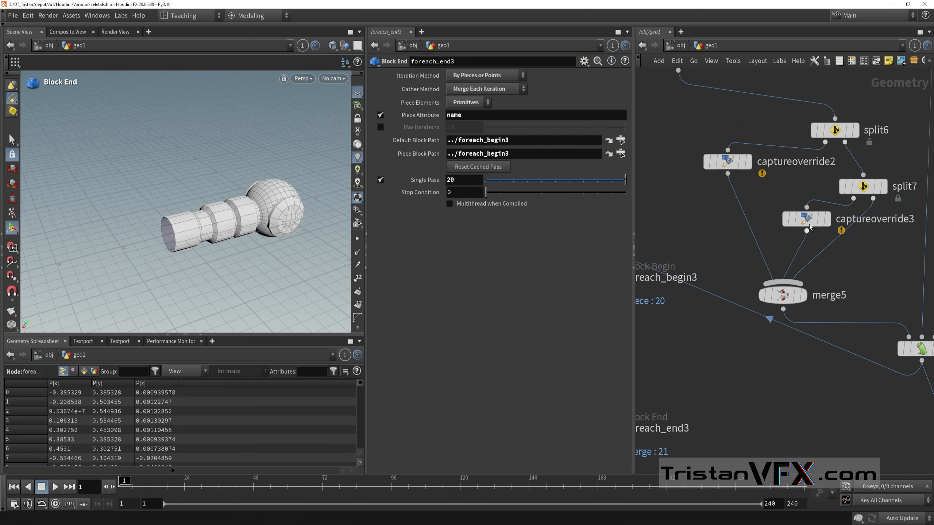
scroll(810, 227, up, 2)
mouse_move(812, 213)
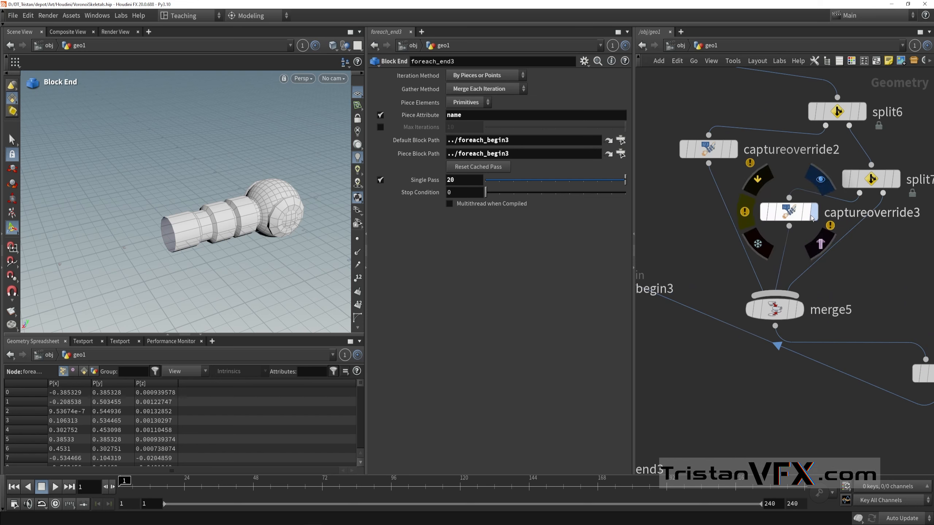
click(811, 218)
scroll(839, 283, down, 3)
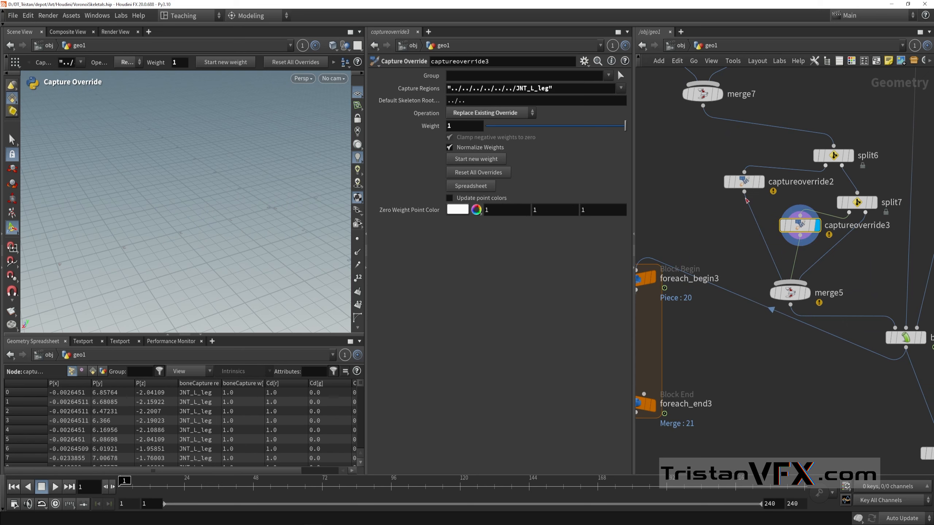
click(760, 181)
scroll(730, 193, down, 1)
scroll(811, 139, up, 3)
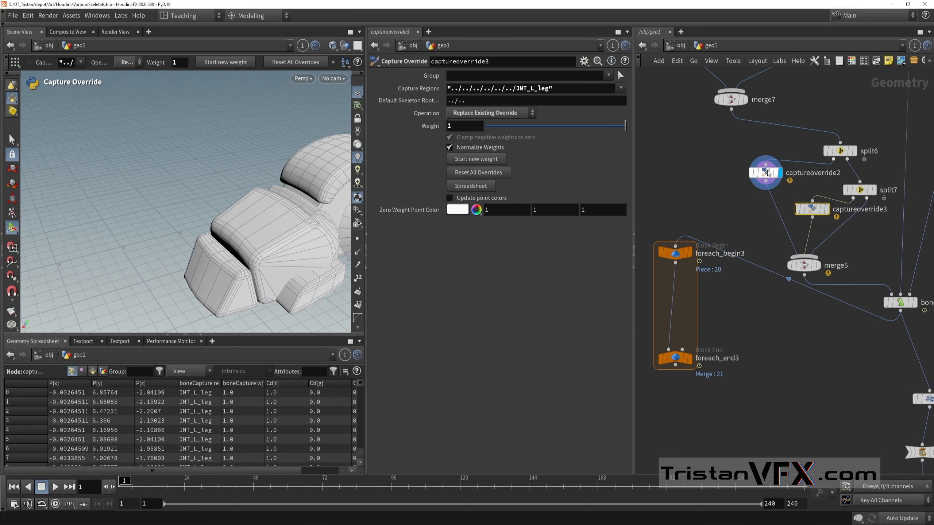
click(838, 210)
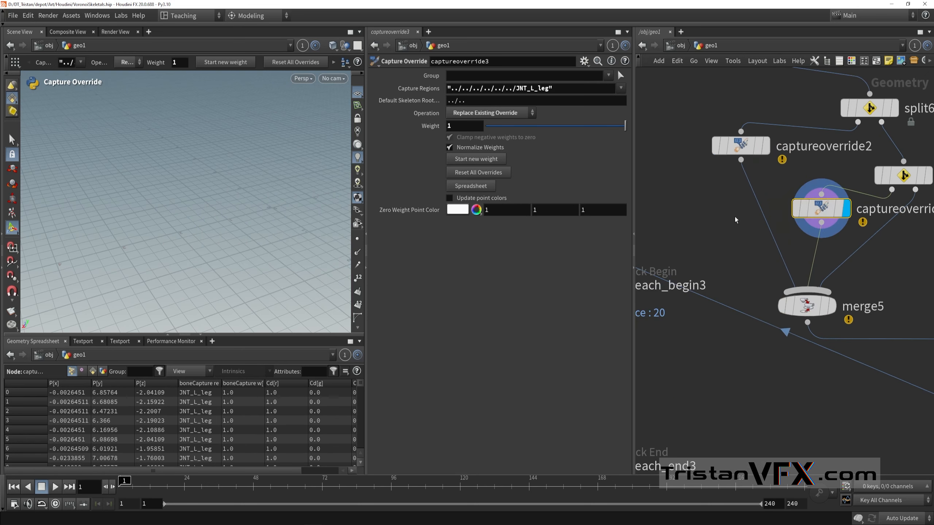
Step: Examine the capture region colours on captureoverride3's leg part with the viewport tool on and off
key(Escape)
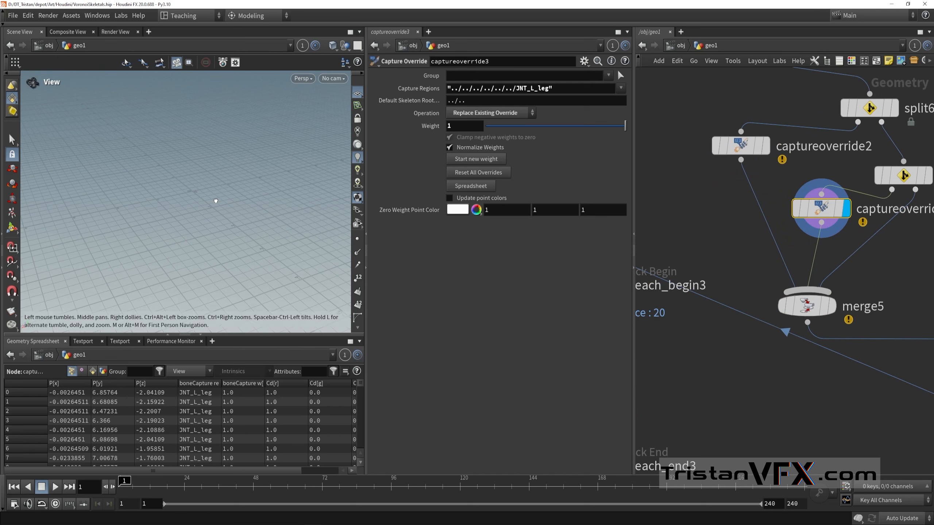
drag(215, 201, 249, 167)
alt+middle_drag(249, 167, 215, 205)
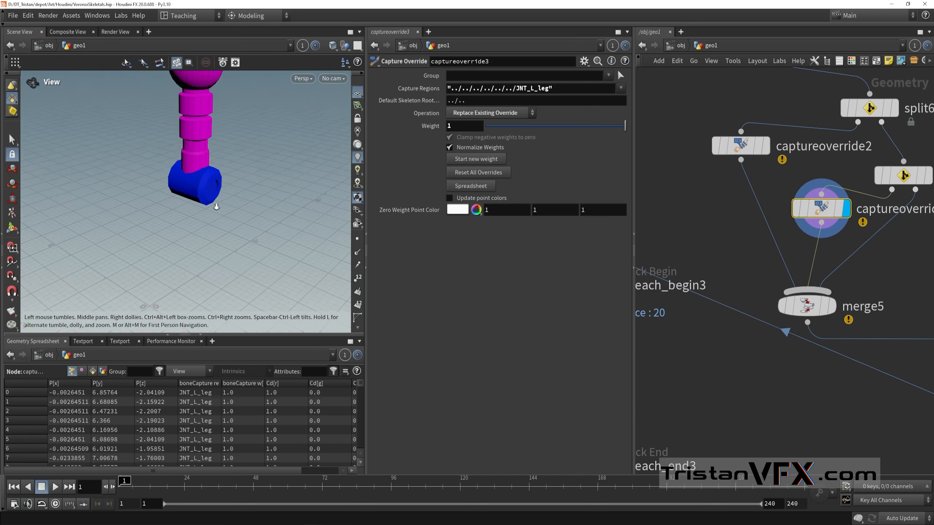
alt+right_drag(214, 204, 181, 217)
alt+middle_drag(181, 217, 185, 237)
alt+drag(206, 199, 190, 176)
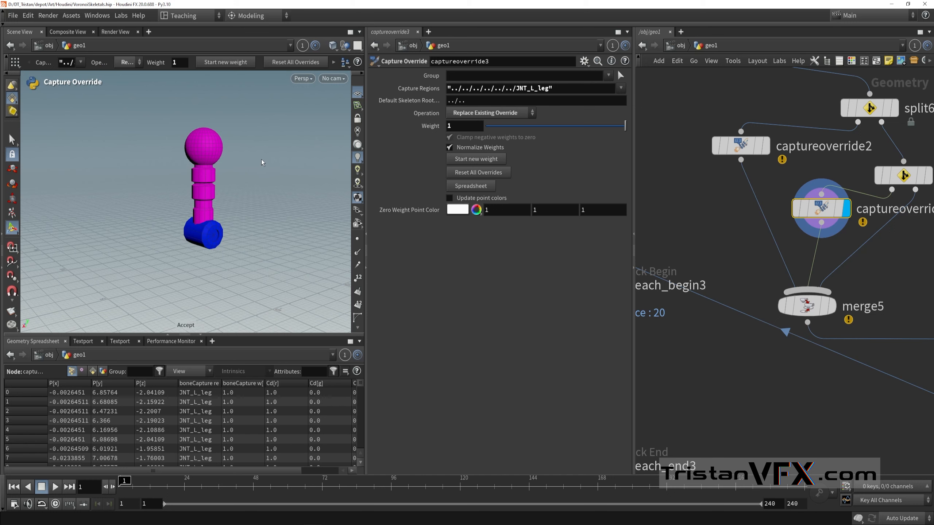
key(Escape)
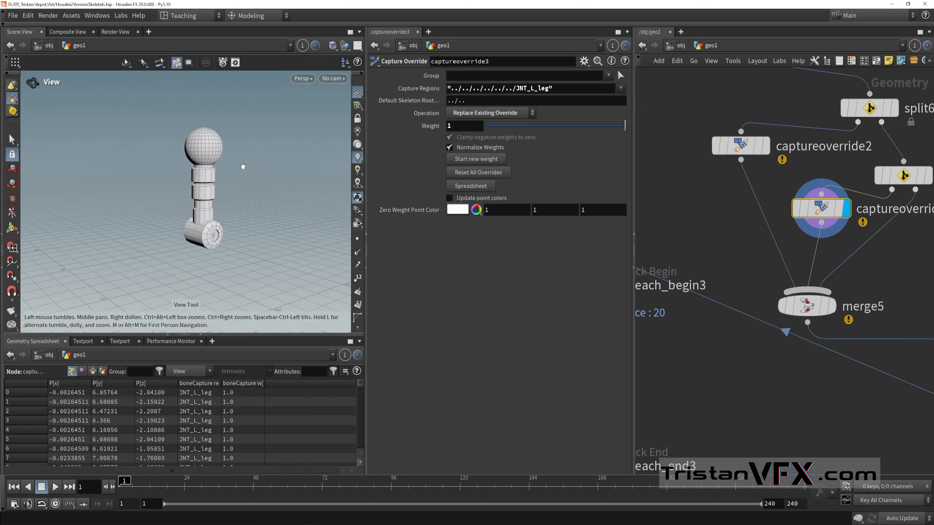
Step: Set the Capture Regions of captureoverride3 to "JNT_L_leg"
key(Return)
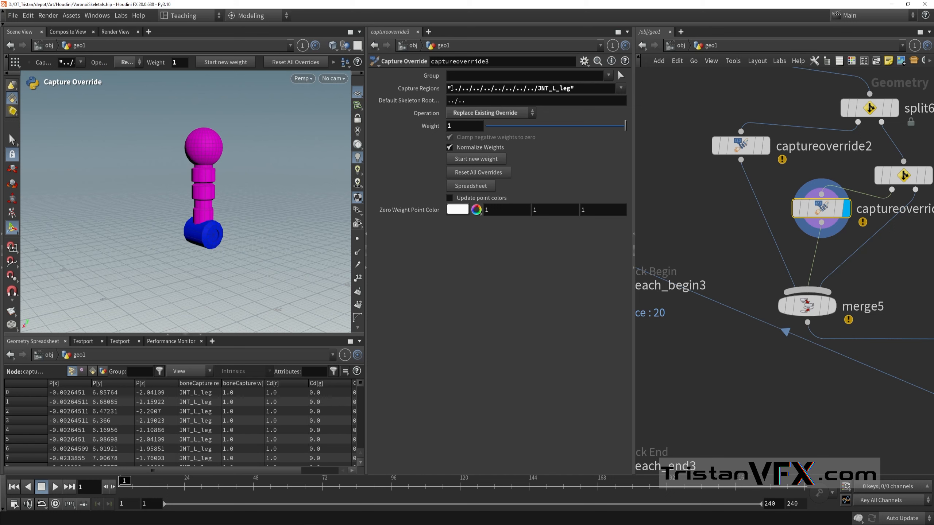
click(620, 88)
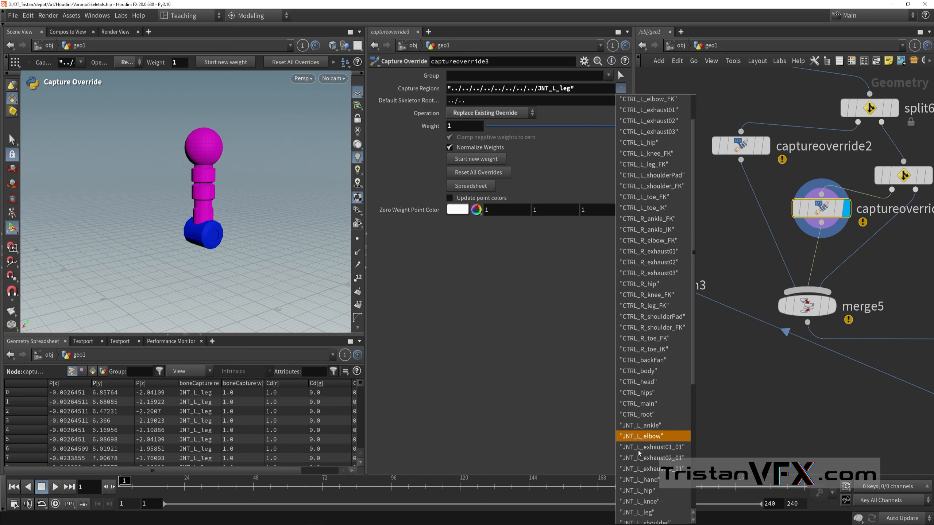
scroll(639, 447, down, 1)
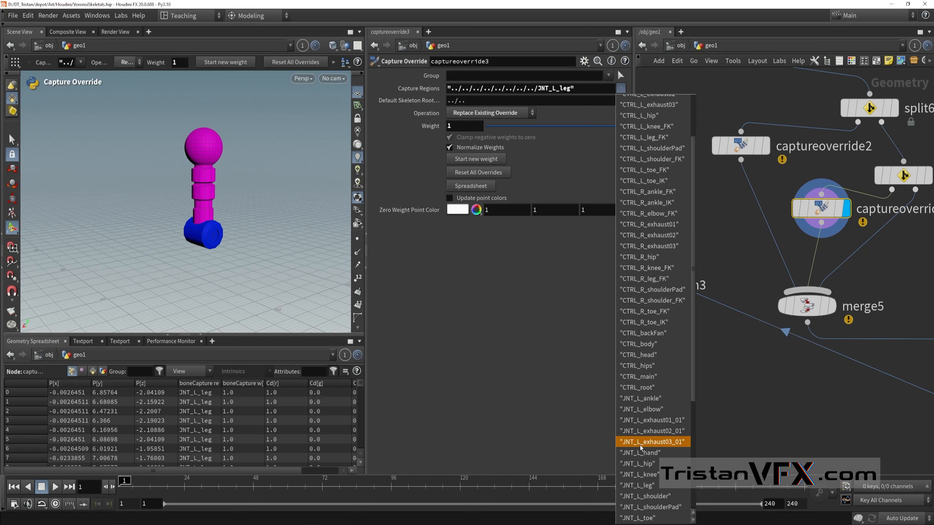
click(649, 484)
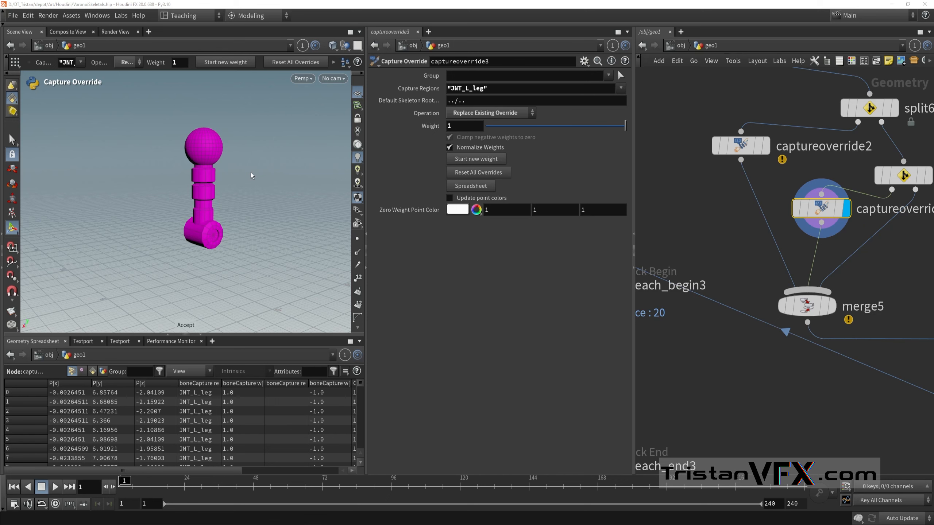
Step: Leave the capture override tool and display foreach_end3 to examine its leg piece
key(Escape)
scroll(759, 275, down, 3)
middle_drag(759, 274, 766, 207)
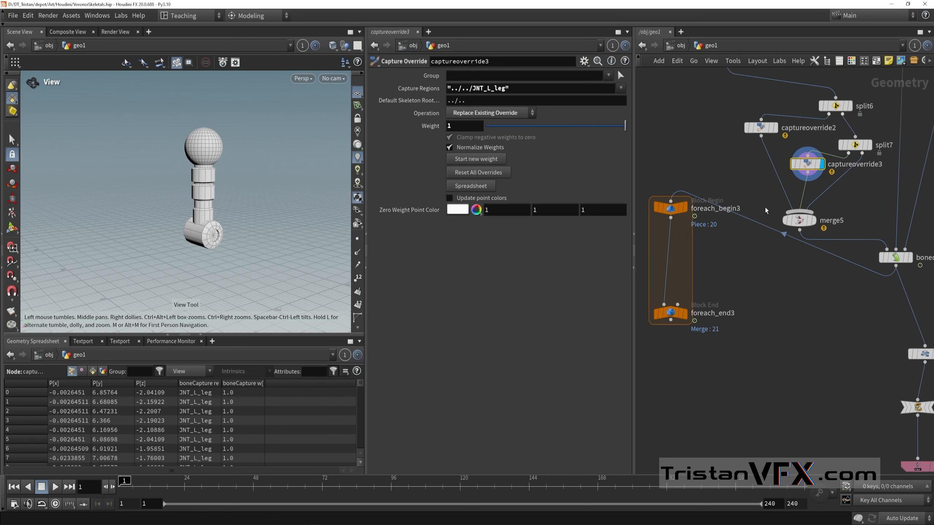
click(685, 313)
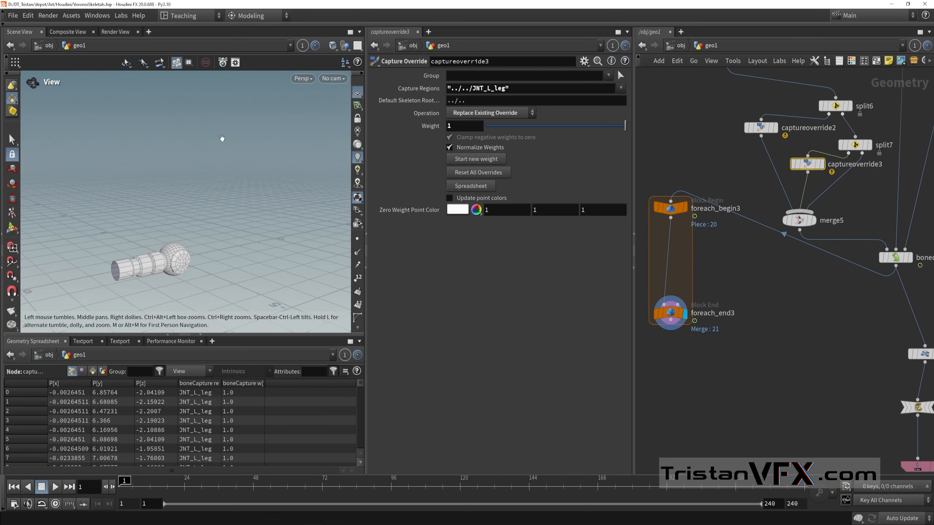
middle_drag(816, 311, 813, 371)
scroll(820, 256, up, 3)
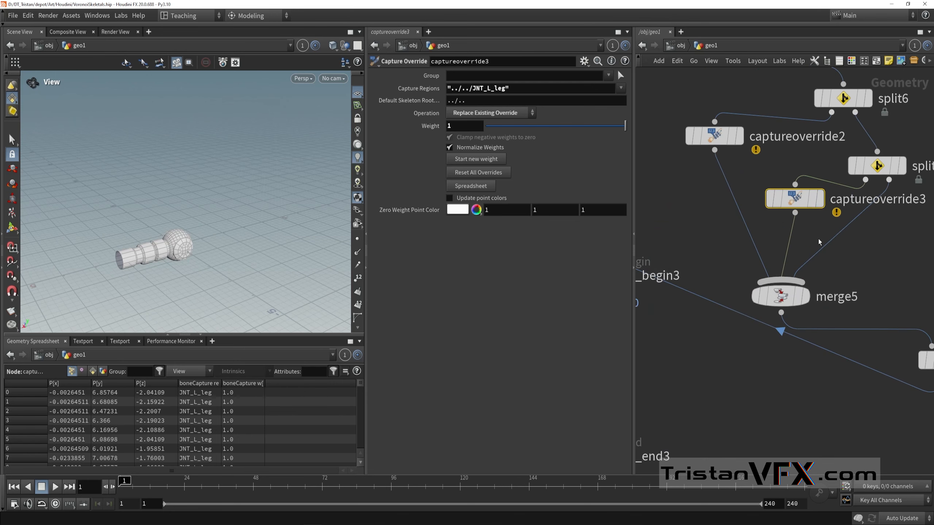
Step: Display captureoverride3 again, show its capture region colours and view the available Operation options
click(820, 199)
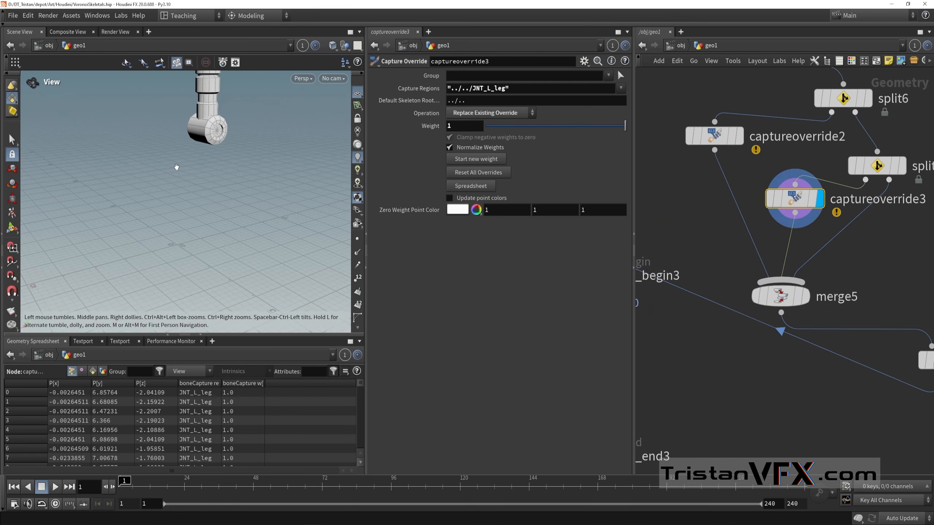
key(h)
key(Return)
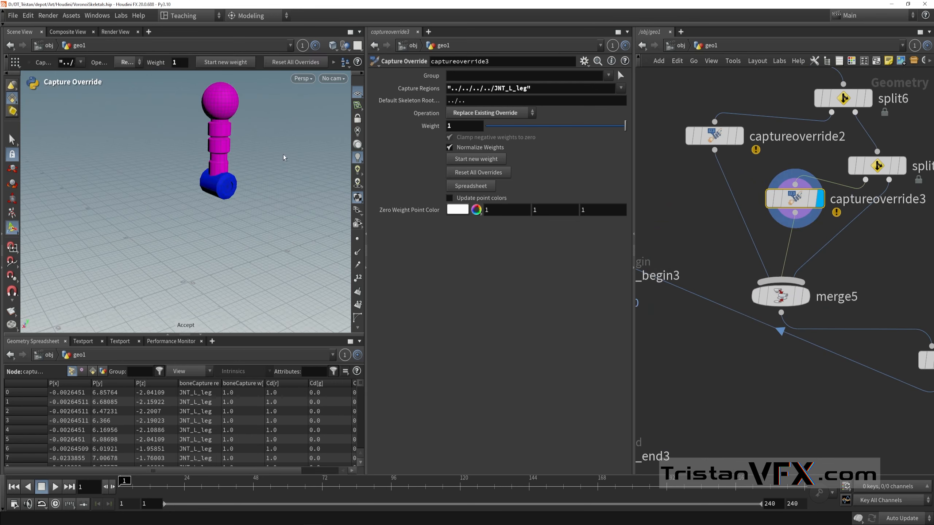
click(521, 121)
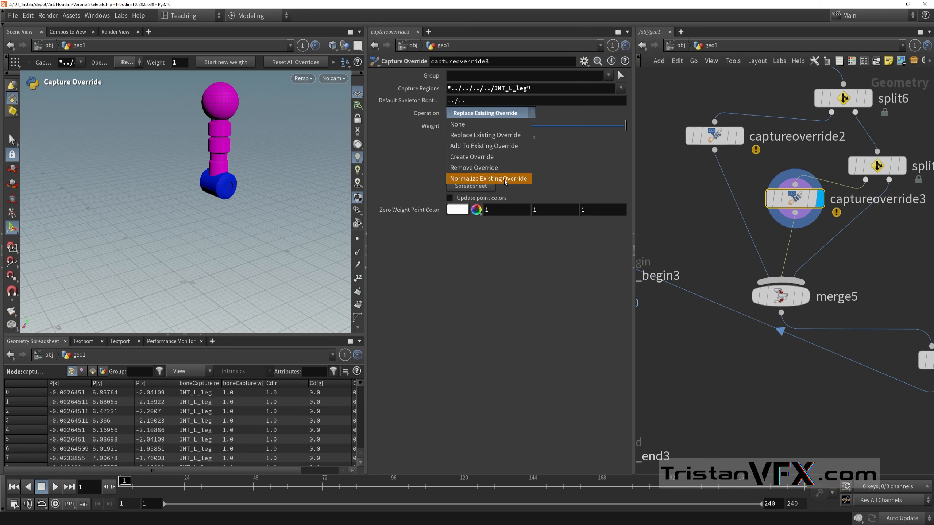
Step: Set the Capture Regions of captureoverride3 to "JNT_L_toe"
click(621, 88)
click(620, 88)
scroll(639, 423, down, 3)
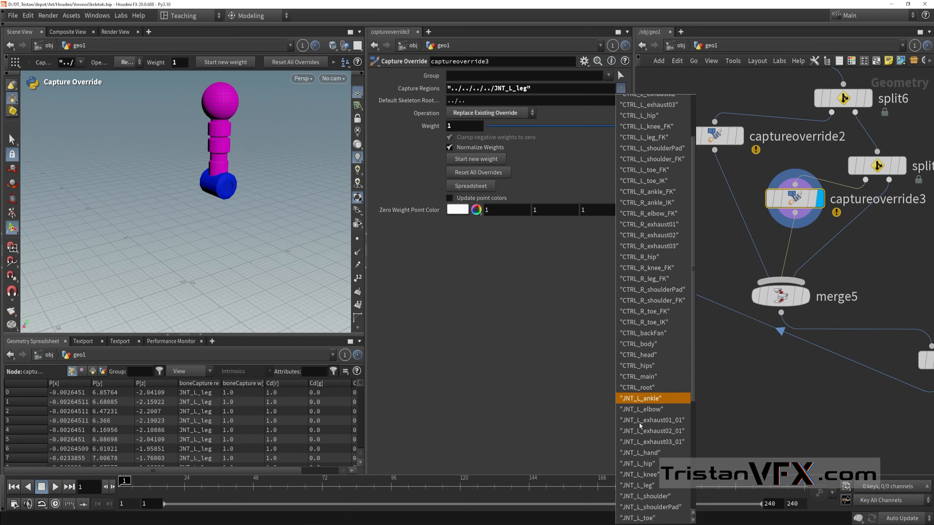
scroll(659, 448, down, 2)
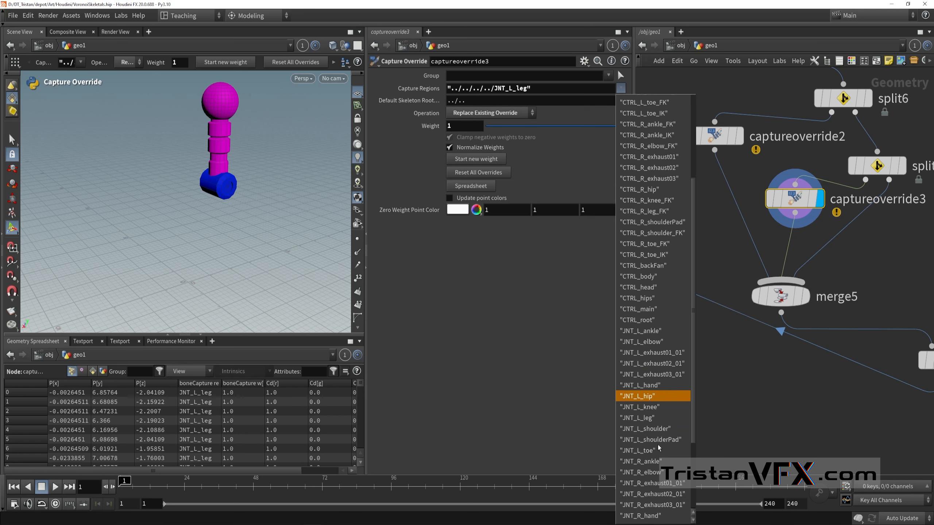
click(660, 438)
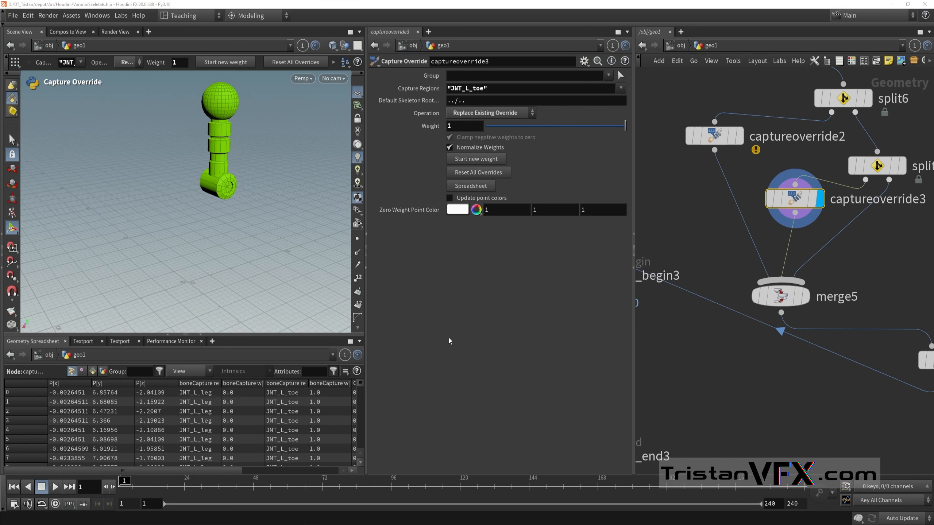
Step: Try the Add To Existing Override operation on captureoverride3, return to Replace Existing Override and leave the tool
key(Escape)
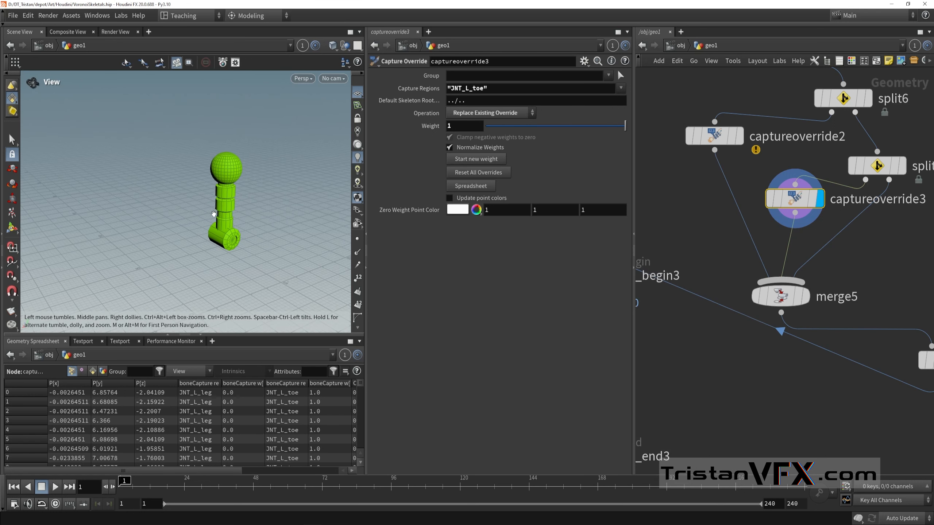
alt+drag(213, 215, 206, 208)
click(486, 112)
click(486, 135)
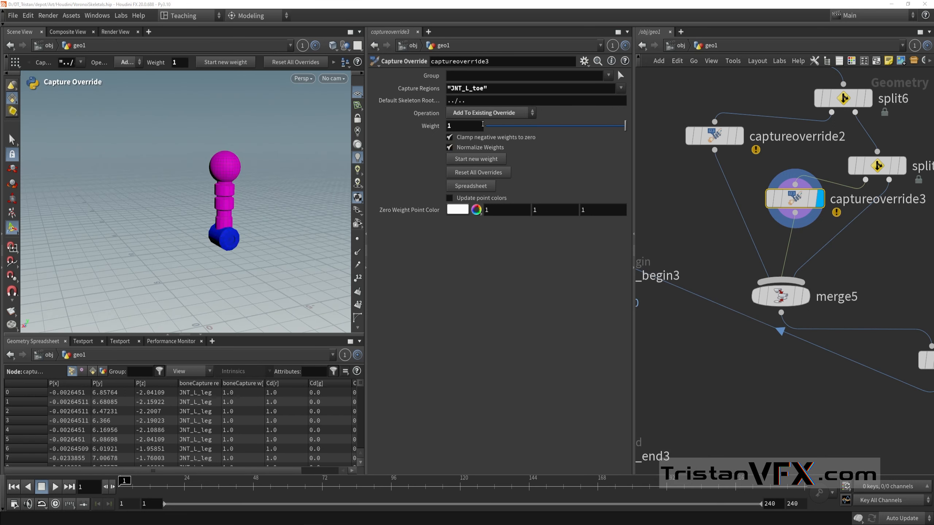
click(489, 112)
click(489, 113)
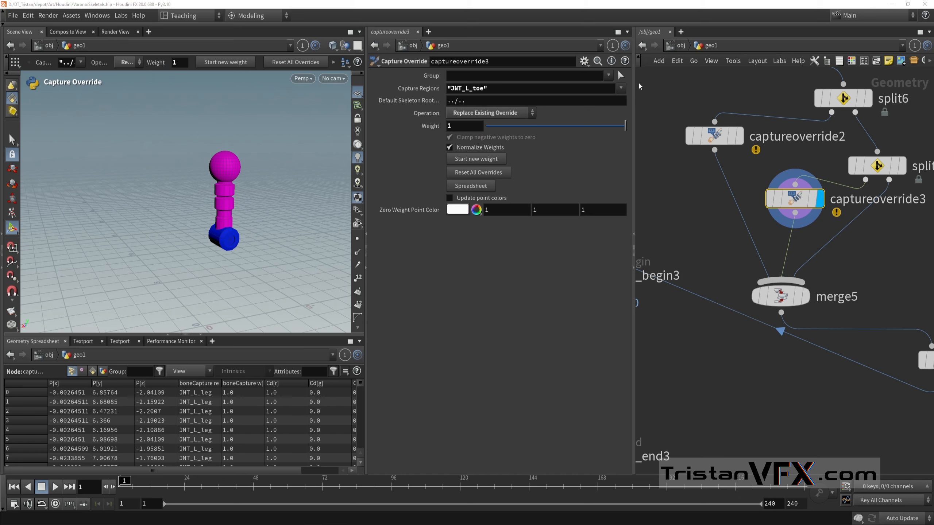
key(Escape)
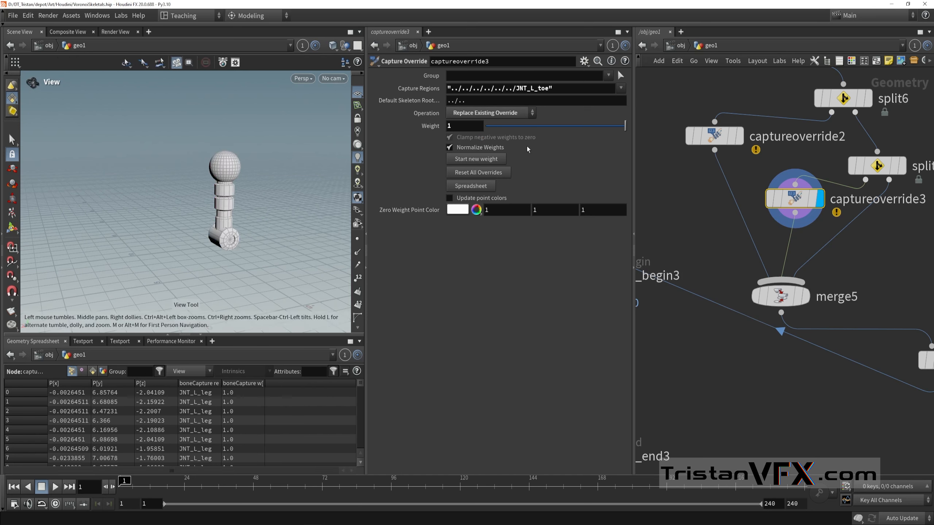
Step: Widen the boneCapture regn[0] column in the geometry spreadsheet and examine the leg part from several angles
drag(222, 383, 264, 383)
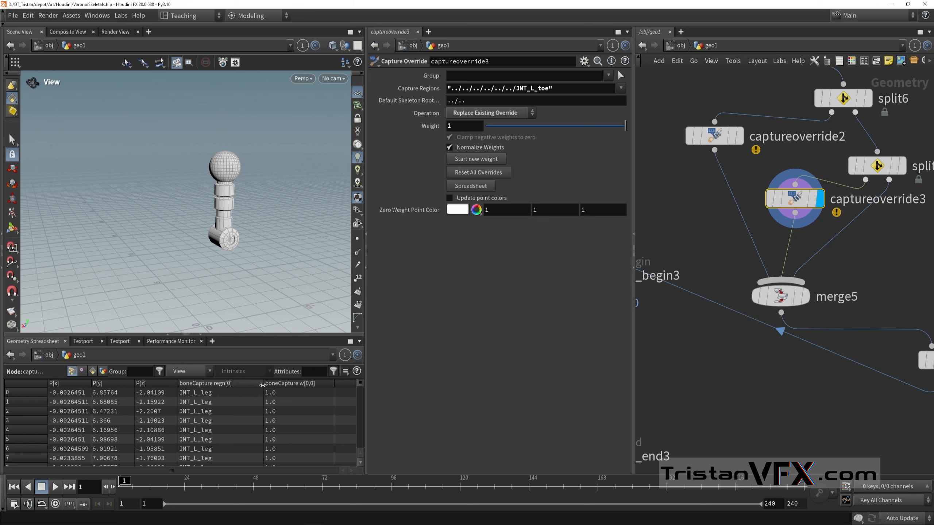
drag(262, 384, 240, 387)
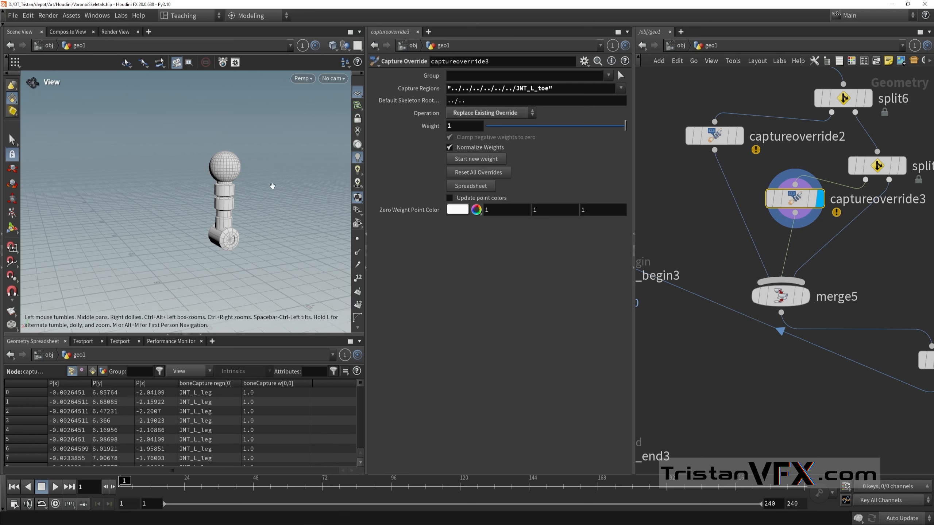
right_drag(273, 186, 201, 201)
right_drag(244, 233, 277, 228)
middle_drag(257, 232, 248, 257)
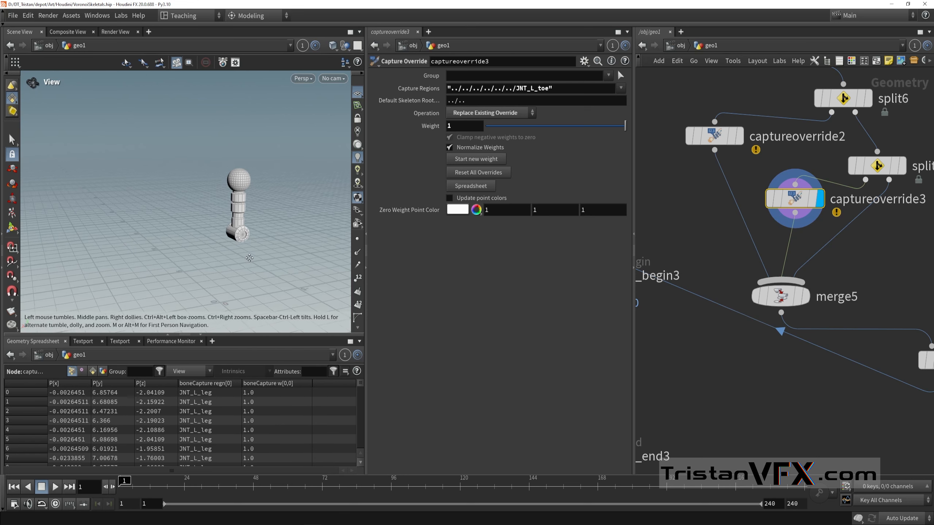
drag(249, 256, 252, 227)
right_drag(252, 228, 247, 229)
scroll(795, 201, down, 2)
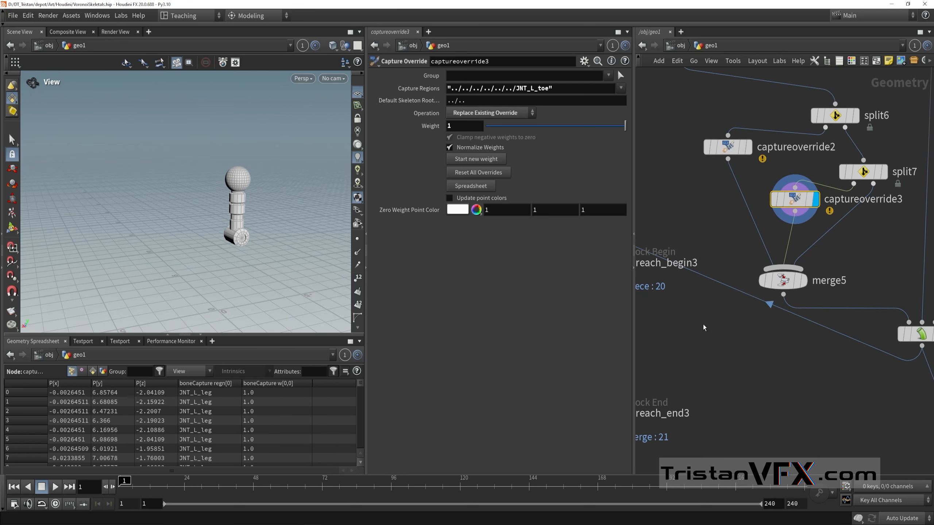
Step: Show the capture region colours of captureoverride3 again and browse its Capture Regions list without choosing an entry
mouse_move(796, 203)
key(Return)
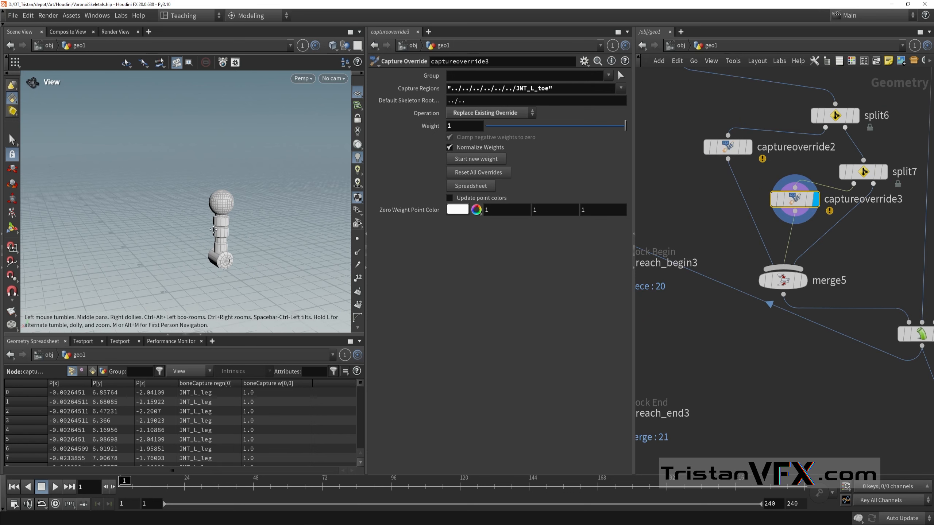
drag(611, 121, 649, 144)
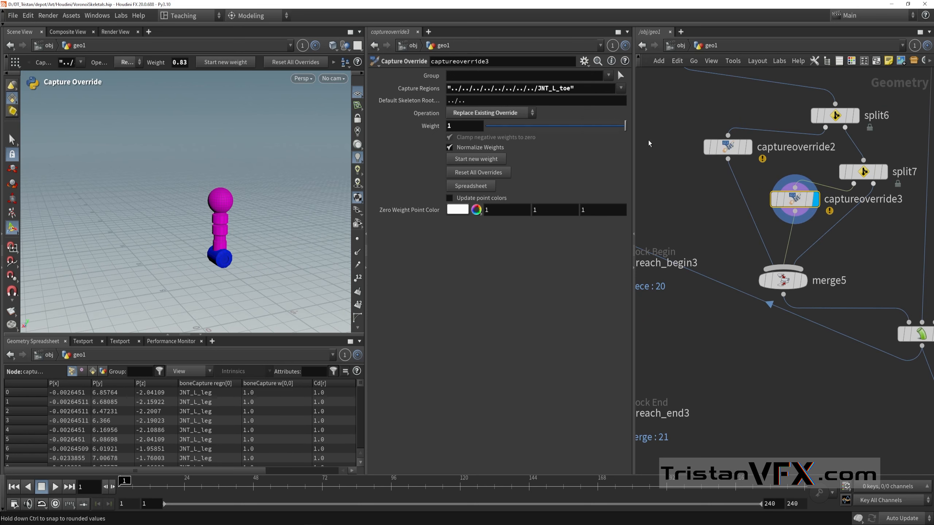
click(620, 88)
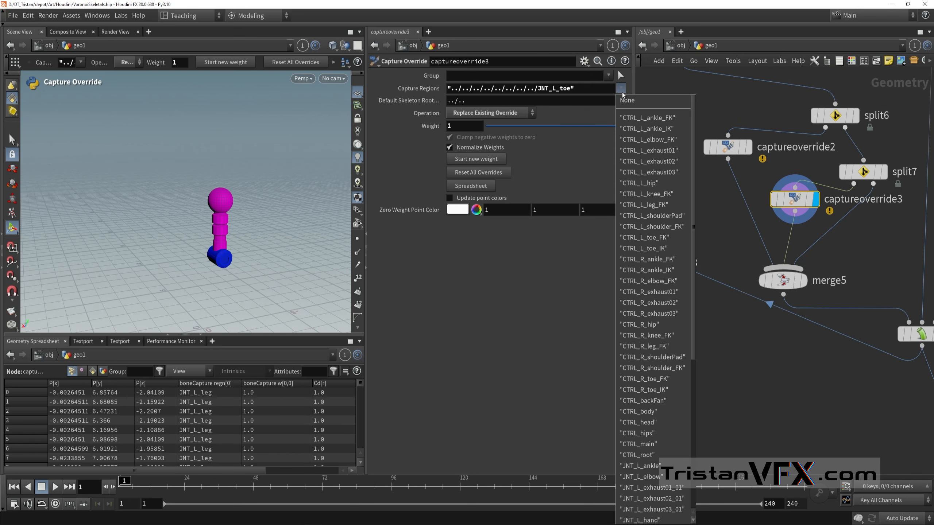
scroll(647, 386, down, 2)
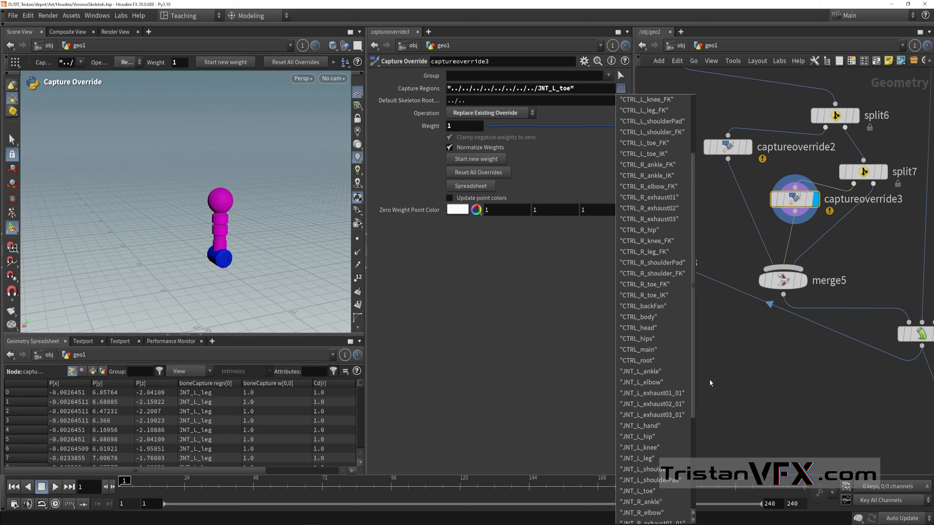
click(772, 396)
Step: Undo the recent parameter, selection and display changes, then reselect captureoverride3
key(ctrl+z)
key(ctrl+z)
key(ctrl+z)
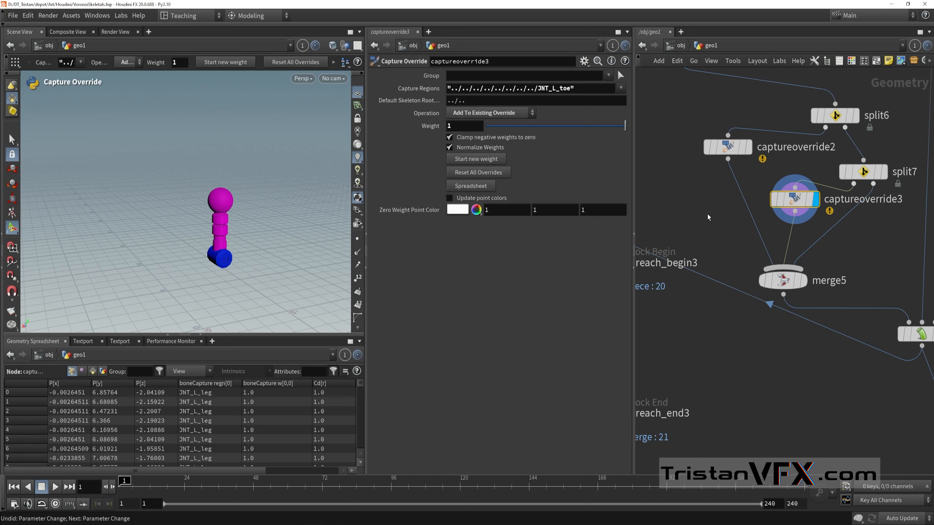
middle_drag(707, 218, 706, 246)
key(ctrl+z)
key(ctrl+z)
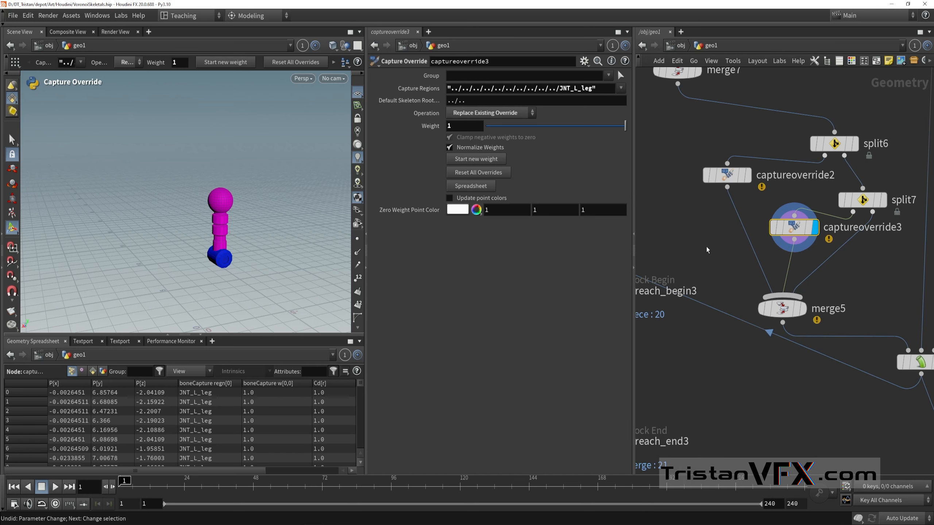
key(ctrl+z)
key(ctrl+z)
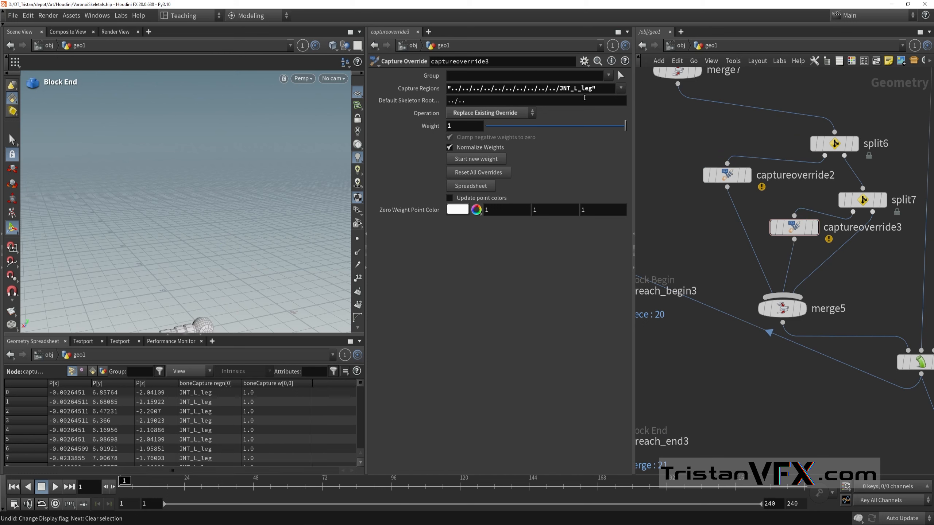
click(815, 228)
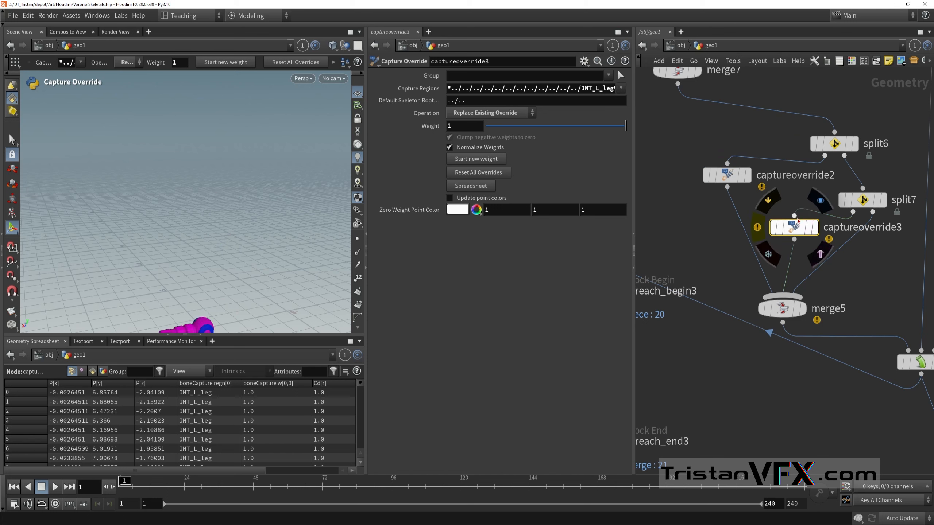
Step: Reopen VoronoiSkeletals.hip from the recent files, discarding the unsaved changes
click(13, 15)
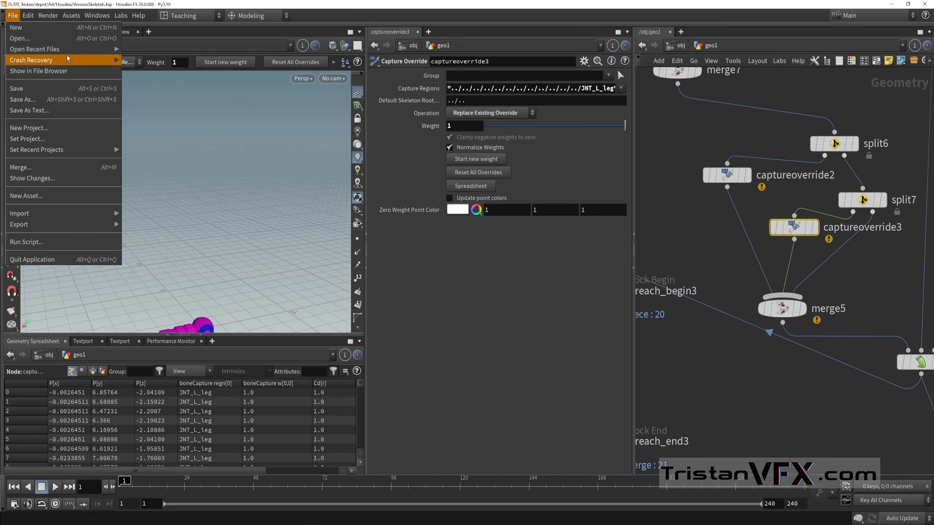
mouse_move(62, 54)
click(164, 49)
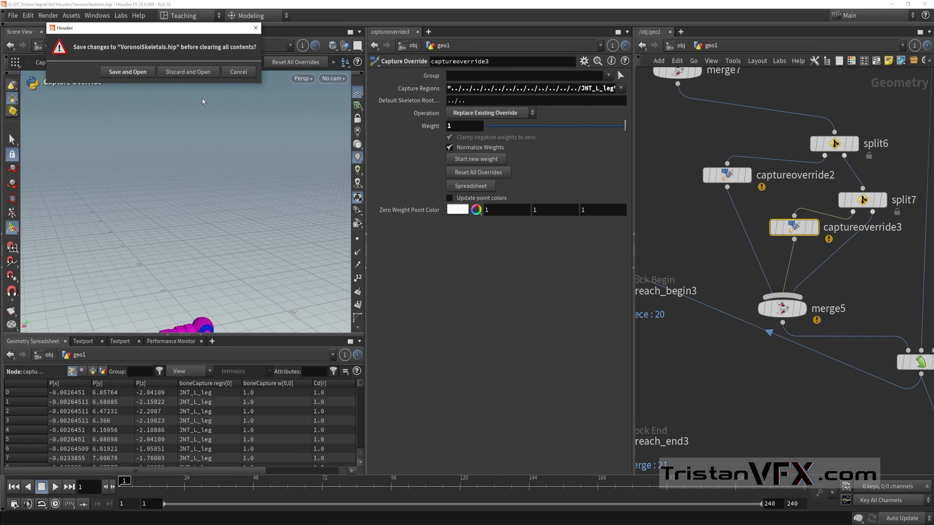
click(187, 72)
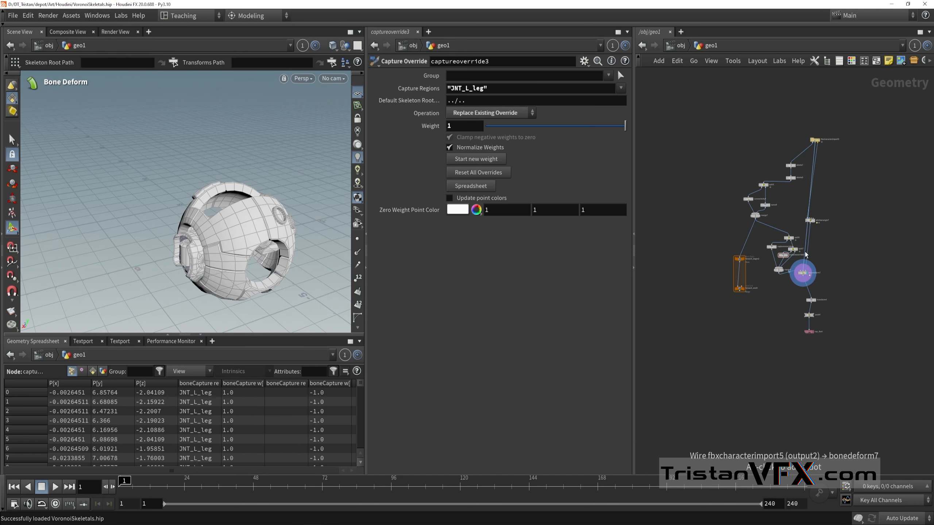
Step: Check the settings of captureoverride2, then display and select captureoverride3
scroll(791, 215, up, 2)
middle_drag(790, 215, 826, 151)
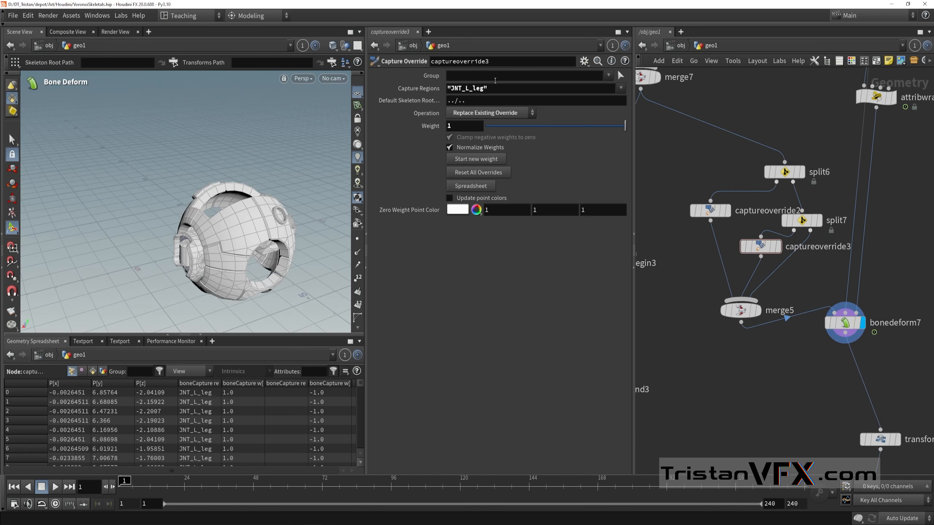
click(710, 211)
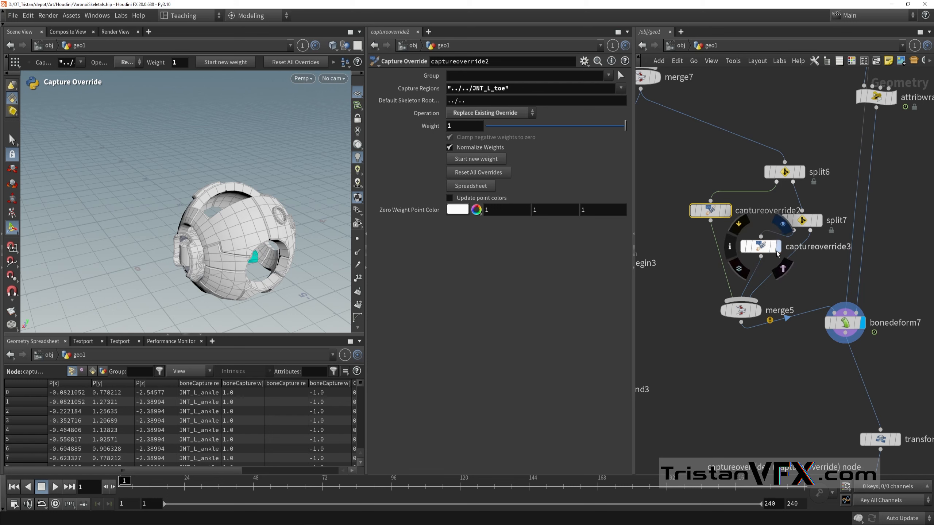
click(782, 223)
click(760, 246)
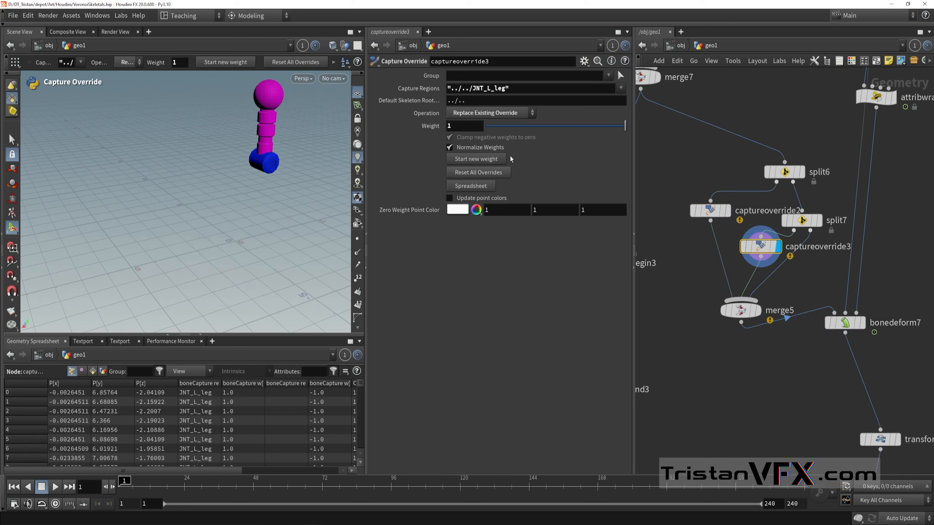
Step: Set the Capture Regions of captureoverride3 to "JNT_L_leg" and leave the capture override tool
click(620, 88)
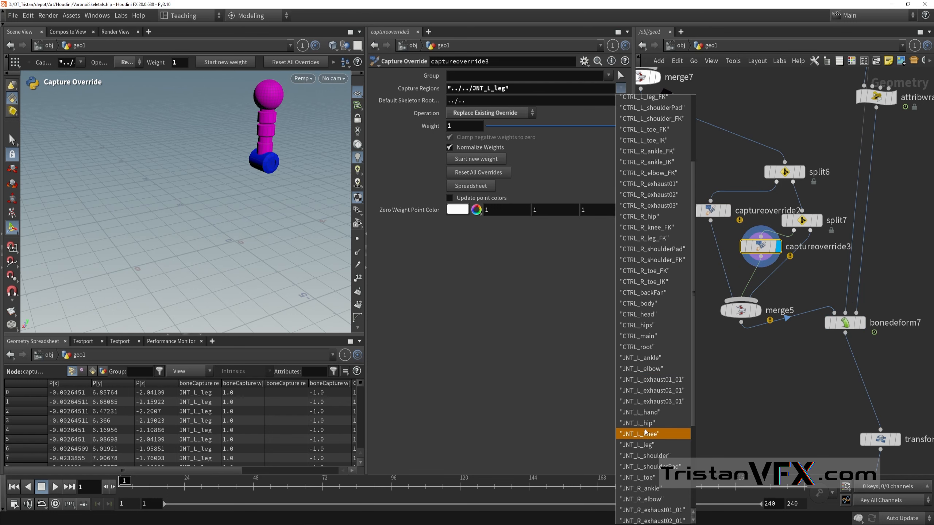
click(647, 445)
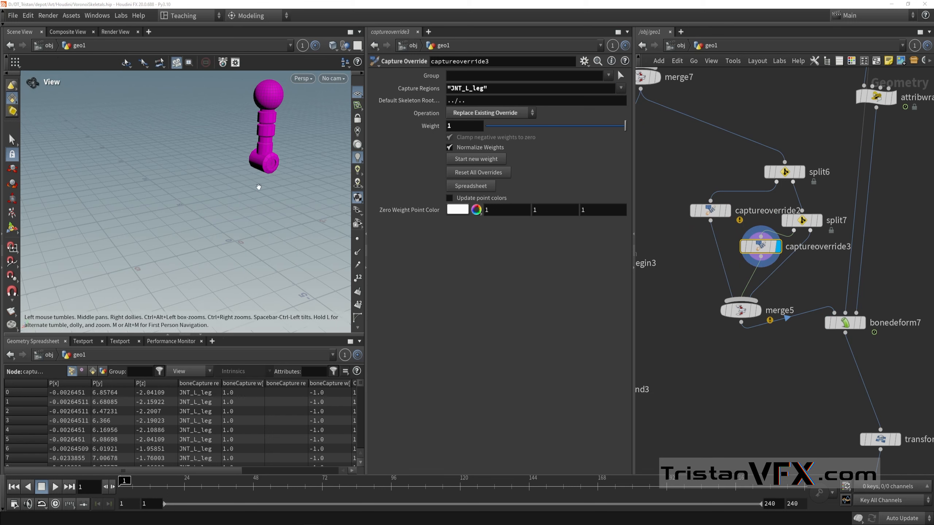
alt+middle_drag(258, 188, 208, 209)
key(Escape)
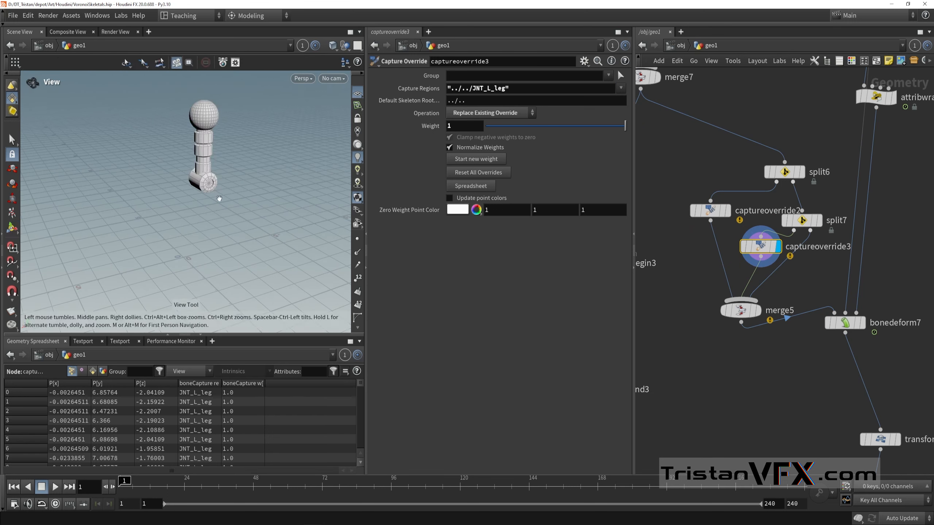
Step: Display the merge5 node to view the recombined leg and foot pieces with the rest of the robot
scroll(739, 349, down, 1)
middle_drag(739, 349, 751, 296)
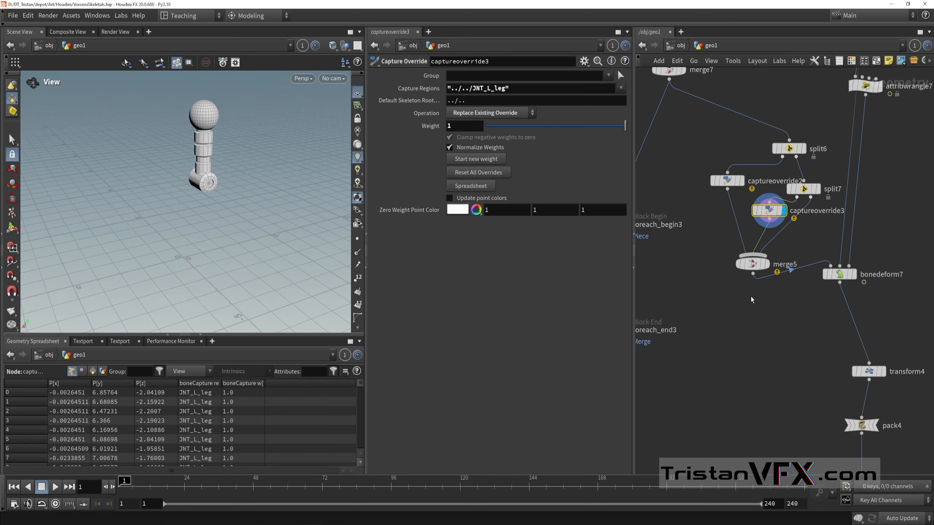
click(768, 266)
scroll(772, 374, down, 1)
middle_drag(771, 374, 778, 337)
scroll(836, 254, up, 1)
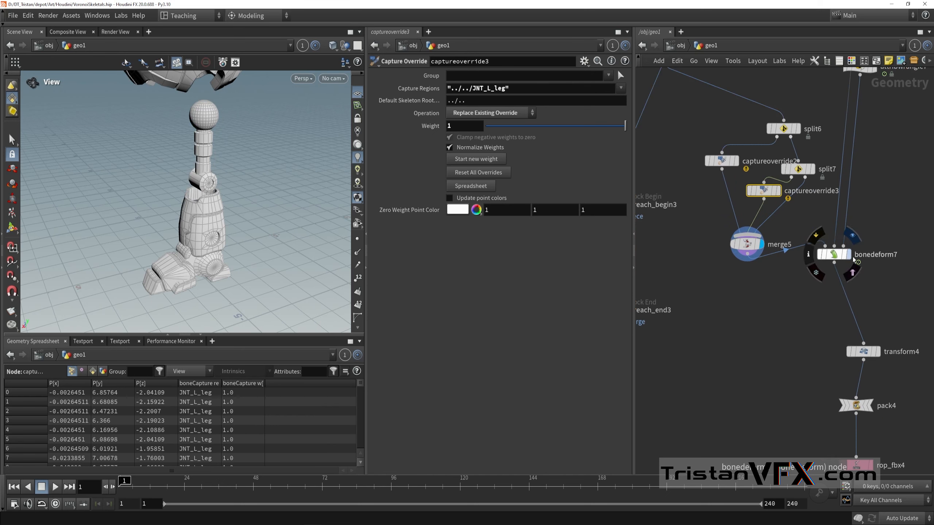
Step: Select and display bonedeform7 and inspect the deformed robot in the viewport
click(848, 257)
click(835, 257)
drag(277, 268, 220, 263)
Step: Select transform4 and check its Rotate and Uniform Scale settings while inspecting the robot from another angle
scroll(802, 309, down, 2)
middle_drag(801, 309, 744, 247)
scroll(744, 247, up, 3)
drag(726, 233, 927, 307)
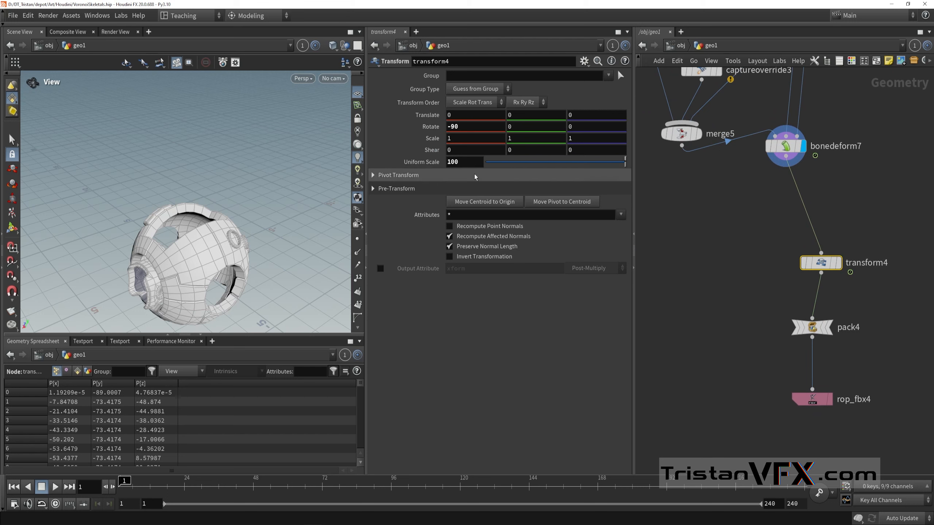
scroll(746, 296, down, 1)
middle_drag(746, 296, 735, 277)
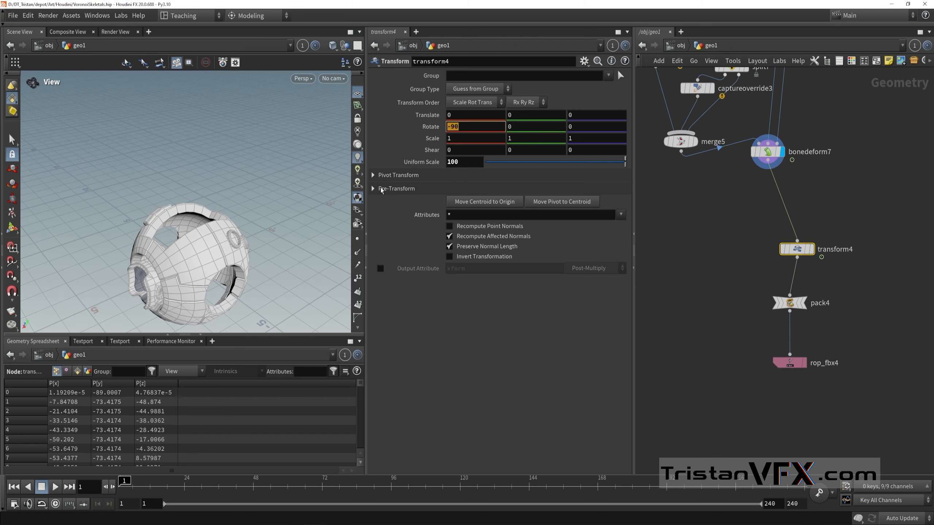
drag(206, 238, 249, 223)
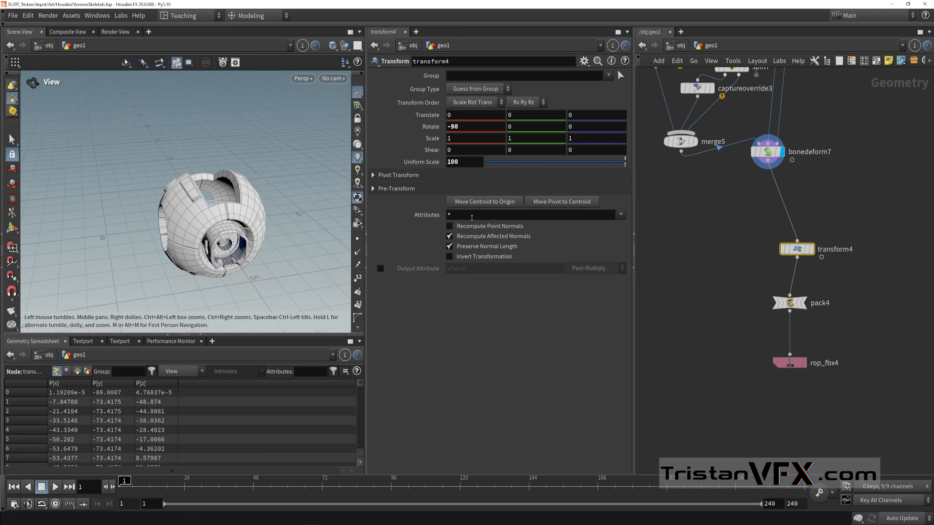
double_click(467, 126)
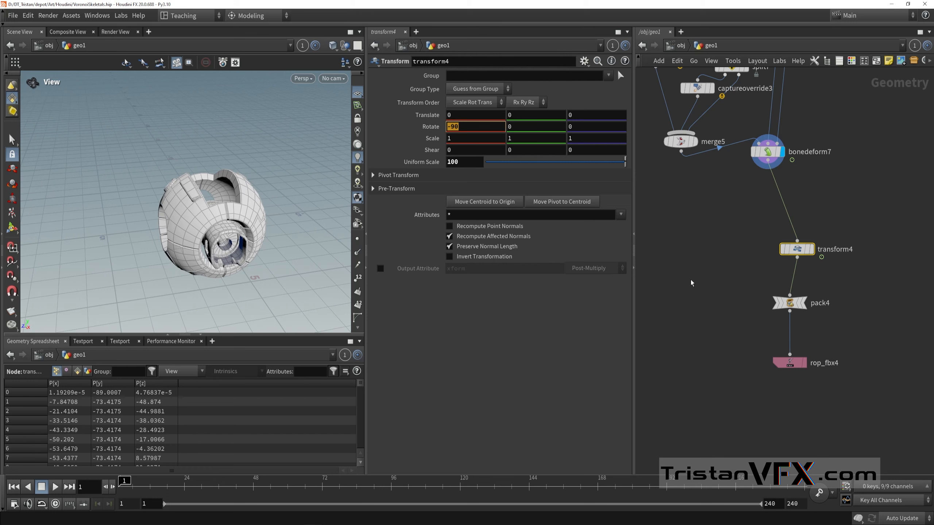
middle_drag(691, 280, 724, 281)
Step: Select and display the pack4 node and check its Name Attribute setting
click(752, 292)
scroll(793, 254, up, 3)
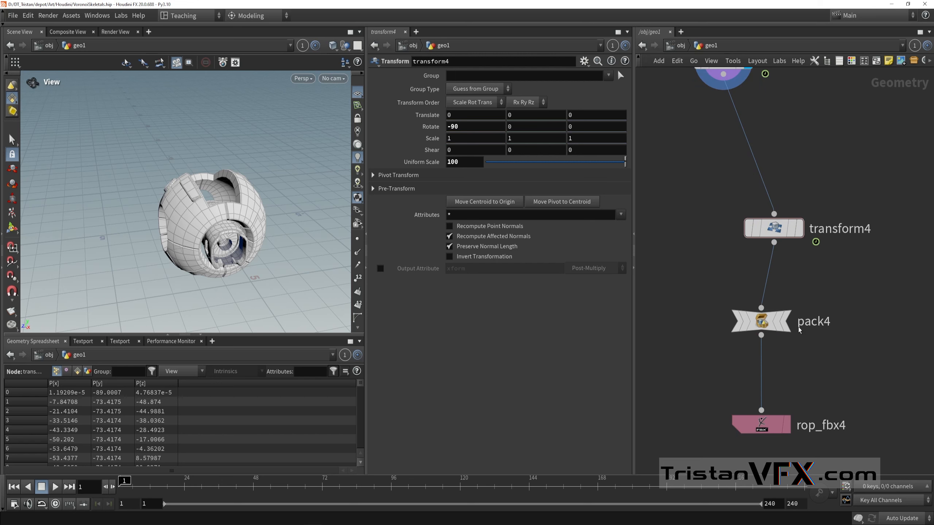
click(787, 322)
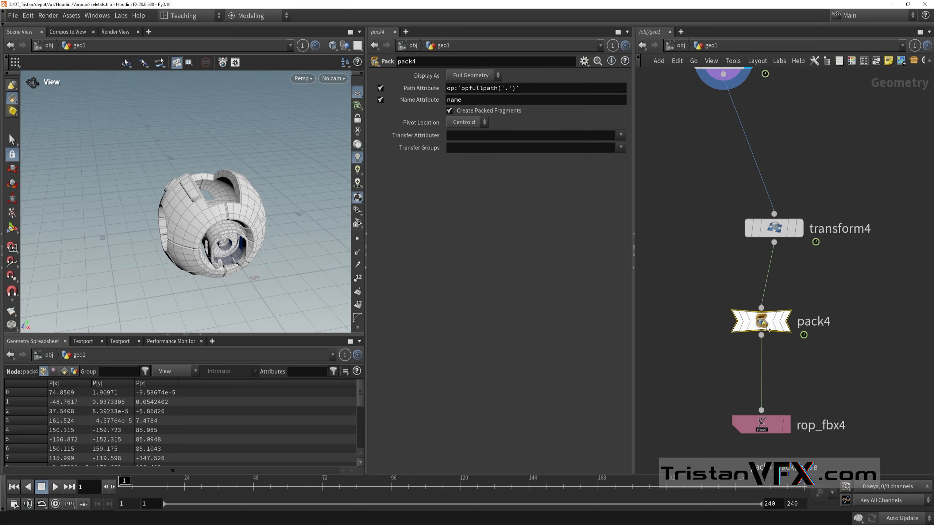
click(789, 323)
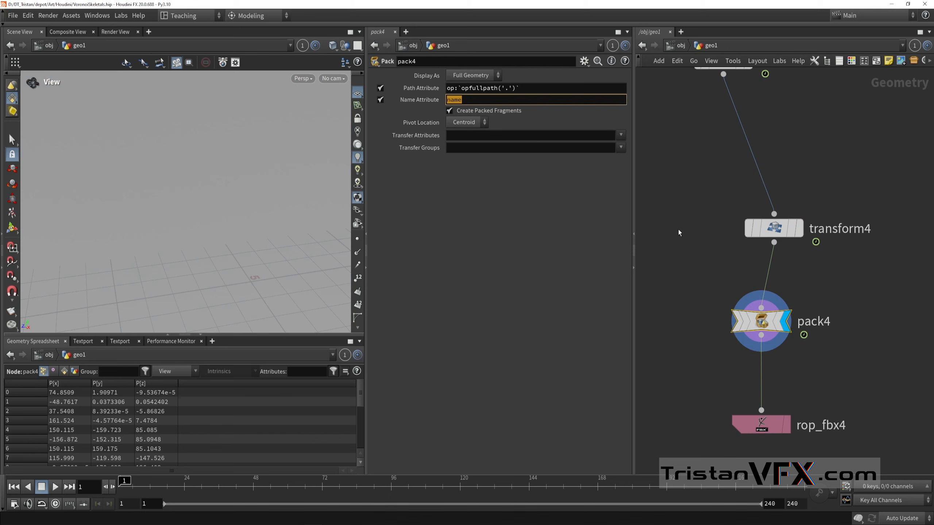
Step: Select the rop_fbx4 export node and check its Output File path through to the FBX file name
scroll(685, 265, down, 8)
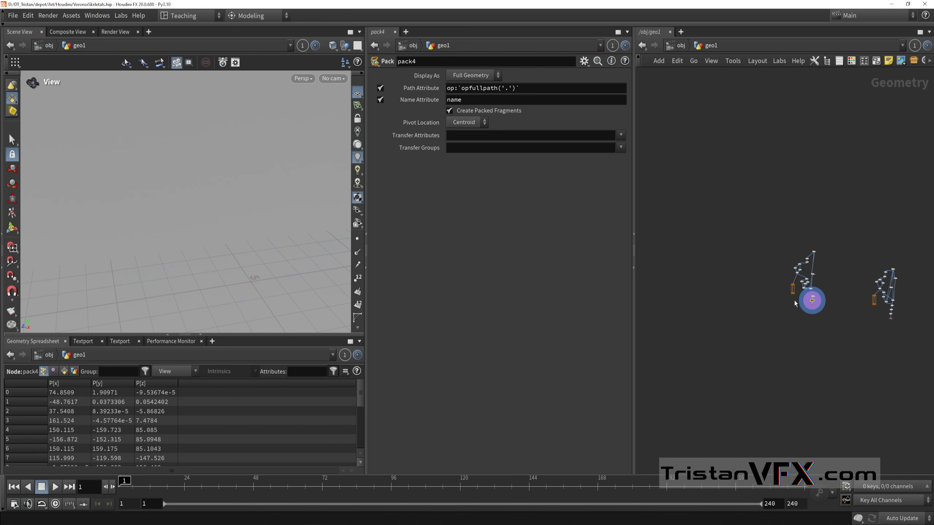
scroll(796, 298, up, 6)
middle_drag(736, 289, 709, 269)
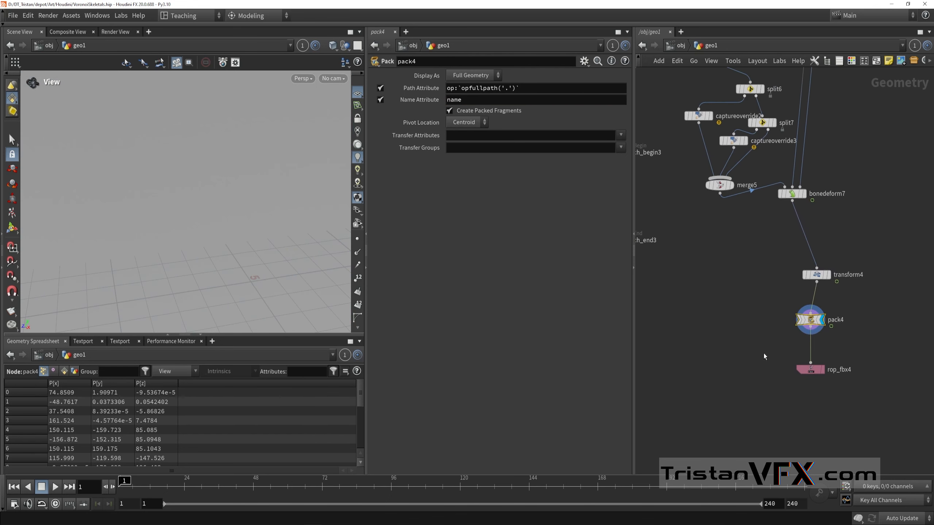
middle_drag(769, 364, 741, 339)
scroll(741, 338, up, 1)
click(794, 346)
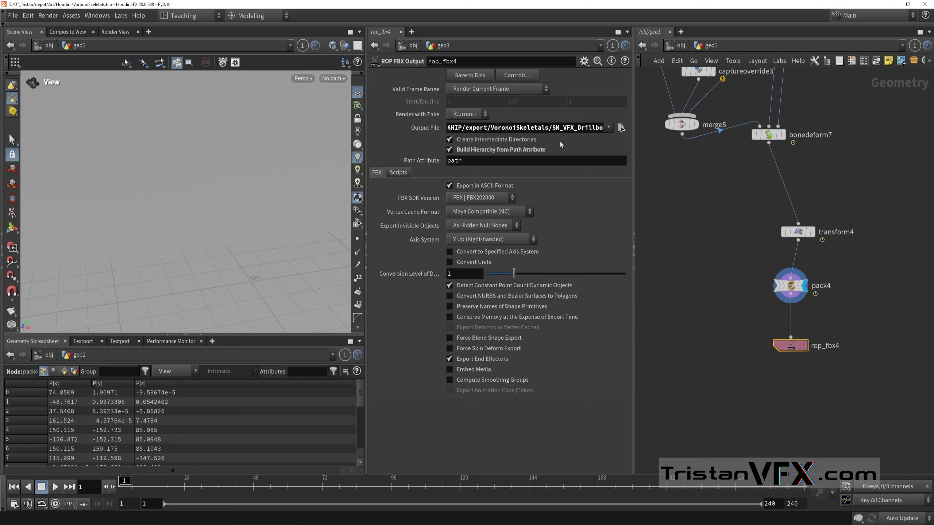
click(421, 130)
click(421, 130)
drag(554, 131, 618, 140)
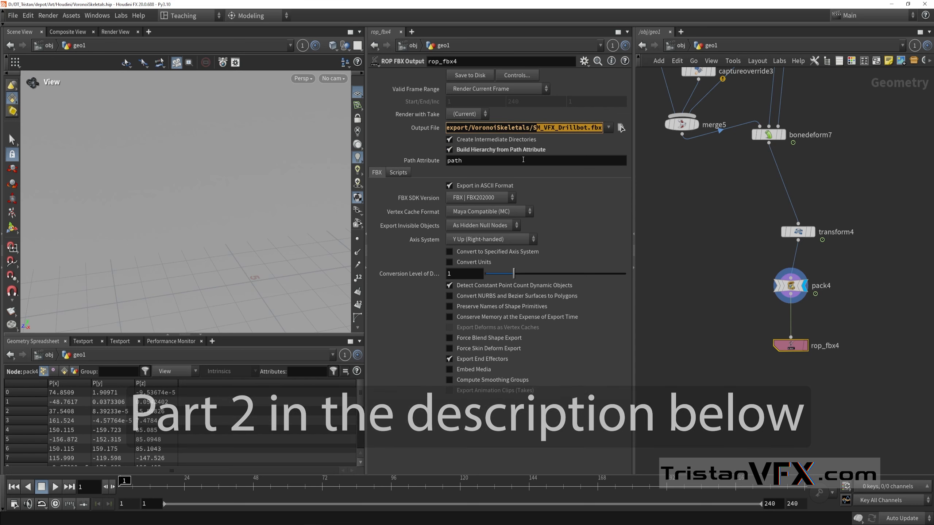
scroll(701, 243, down, 5)
scroll(701, 243, down, 4)
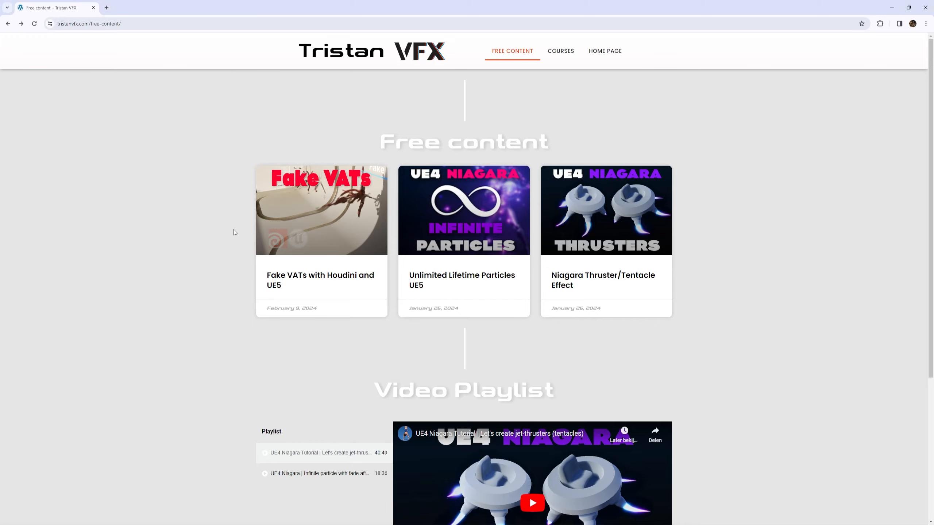
Step: In the browser, open the "Fake VATs with Houdini and UE5" page and look through the BloodVFX project files offer
click(320, 210)
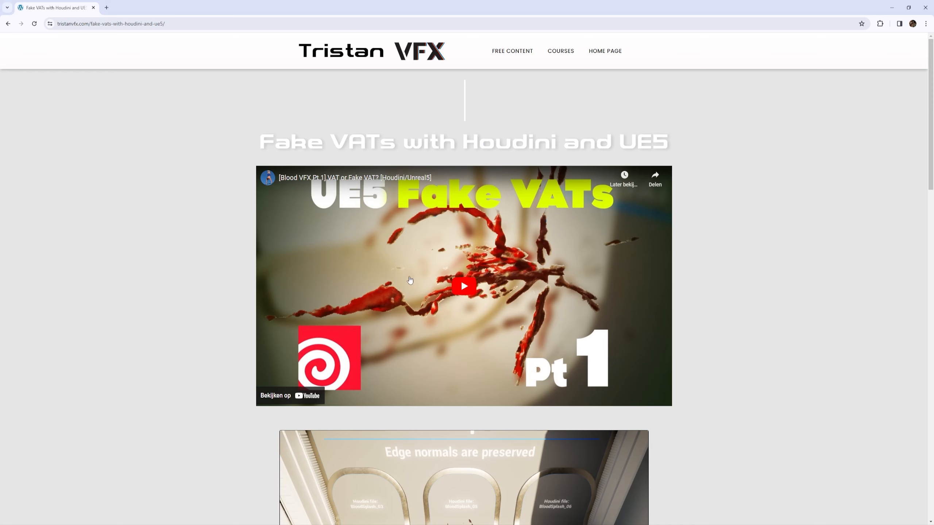
scroll(481, 362, down, 4)
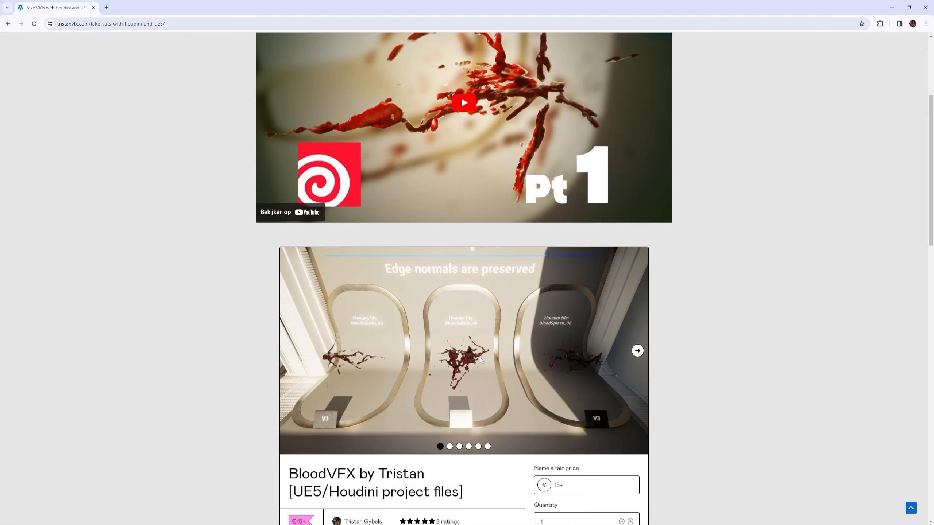
scroll(446, 311, down, 3)
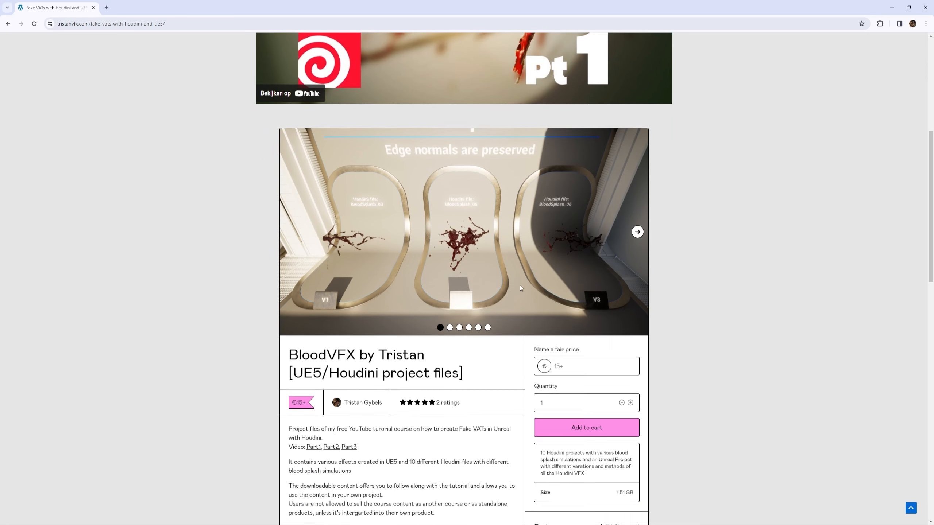
scroll(508, 277, down, 2)
scroll(419, 273, down, 2)
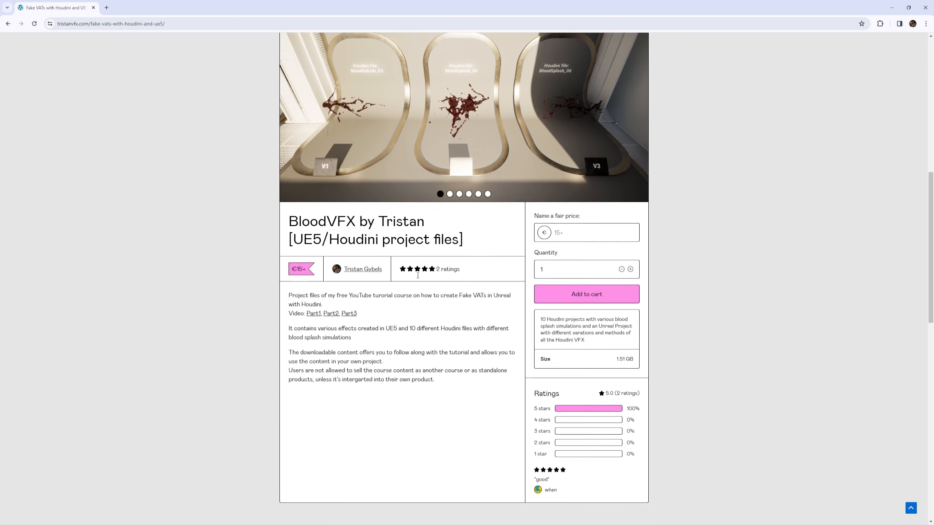
Step: Open the Part1, Part2 and Part3 video links of the BloodVFX project description in separate new tabs
scroll(417, 275, up, 4)
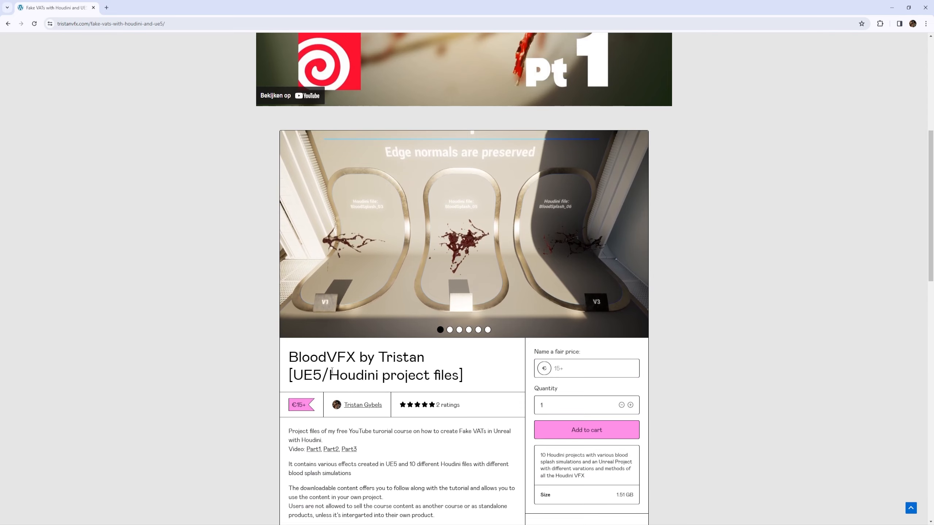
scroll(316, 388, down, 2)
middle_click(316, 375)
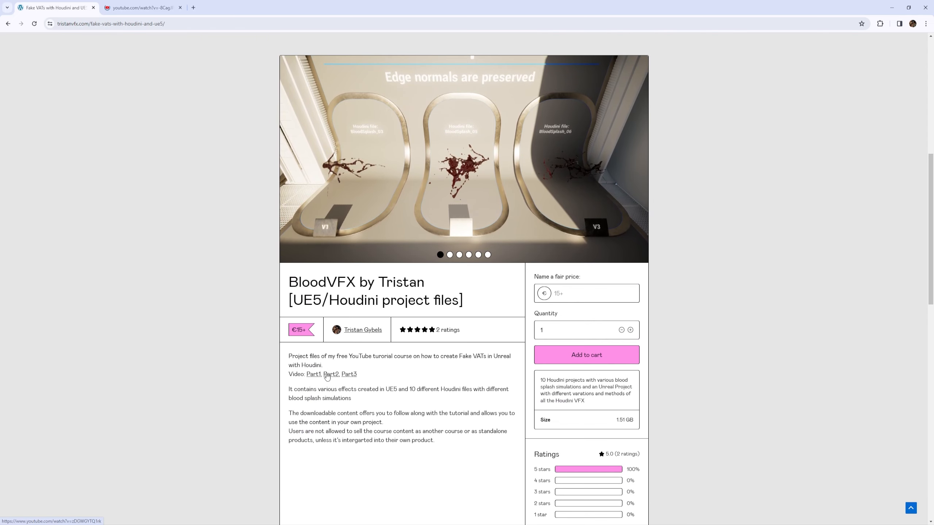
middle_click(330, 375)
middle_click(349, 375)
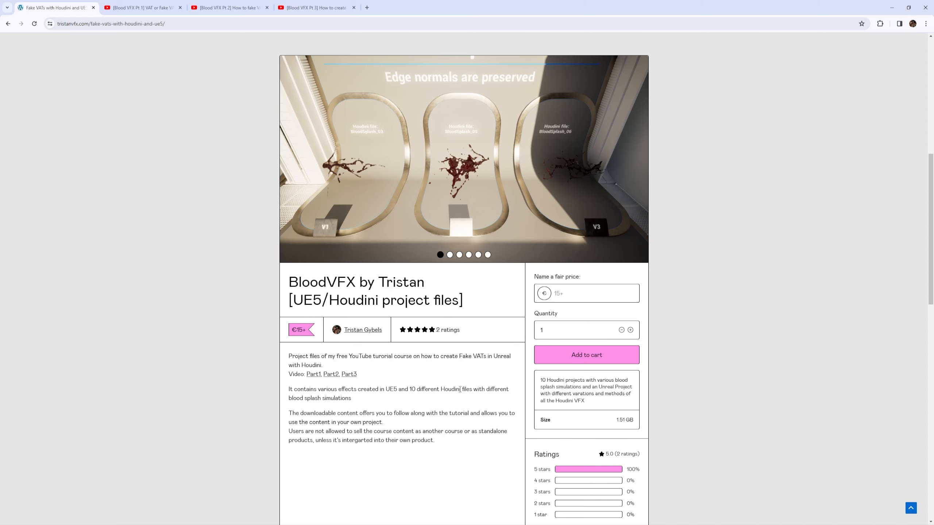
scroll(423, 234, up, 2)
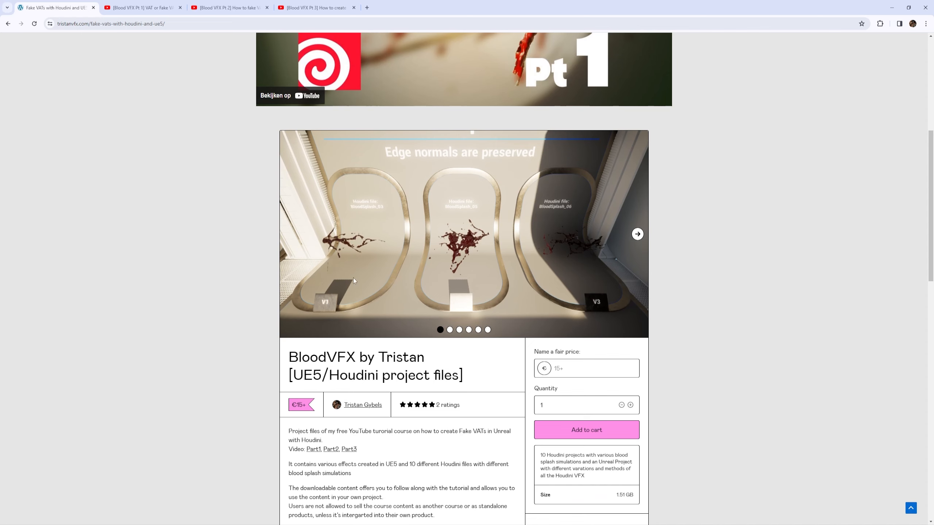
scroll(406, 230, down, 2)
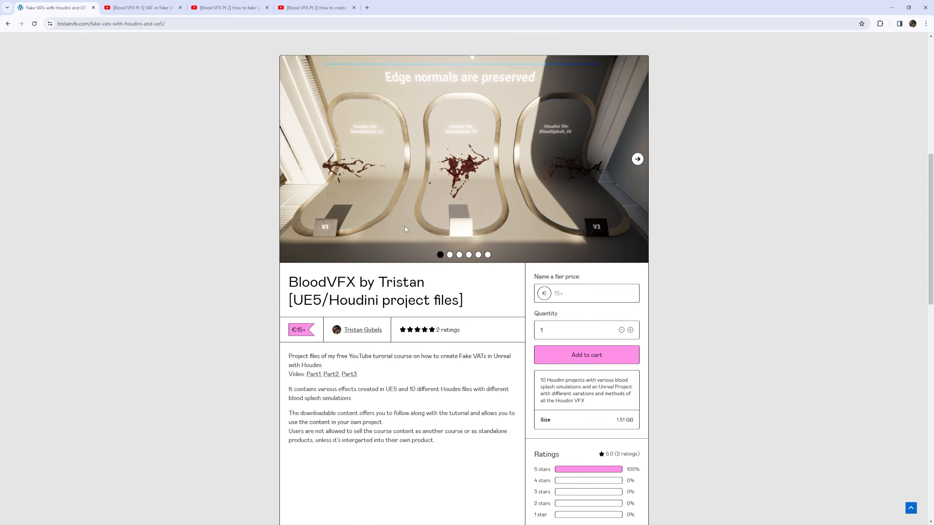